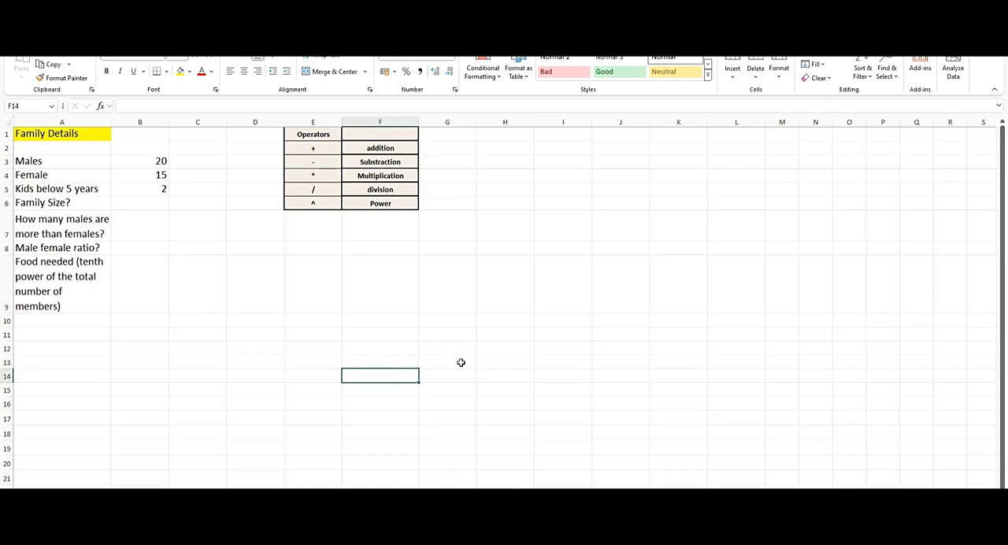
Switch to the worksheet with the account managers' 2019–2021 performance table.
click(328, 338)
key(ctrl+Page_Down)
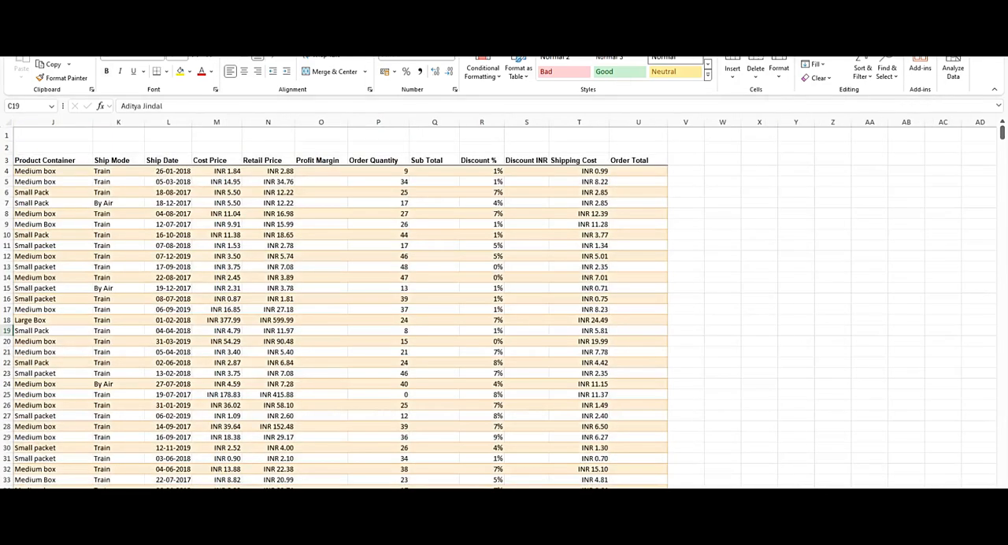
click(441, 482)
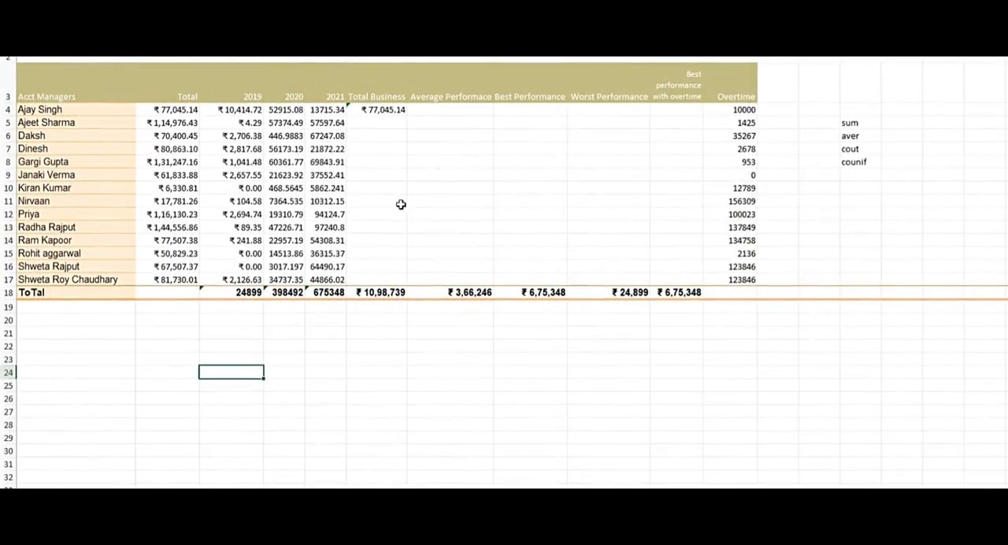
click(385, 96)
click(389, 124)
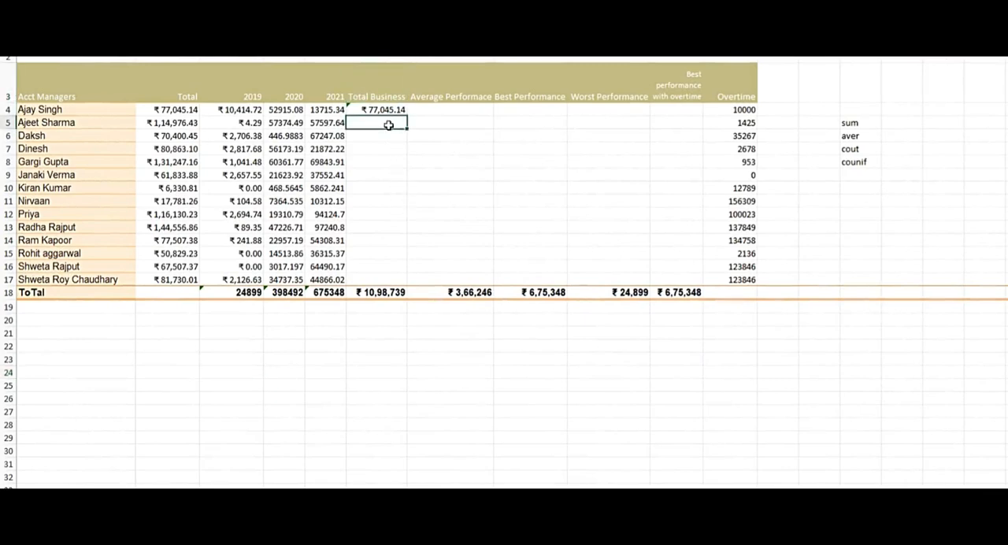
click(451, 110)
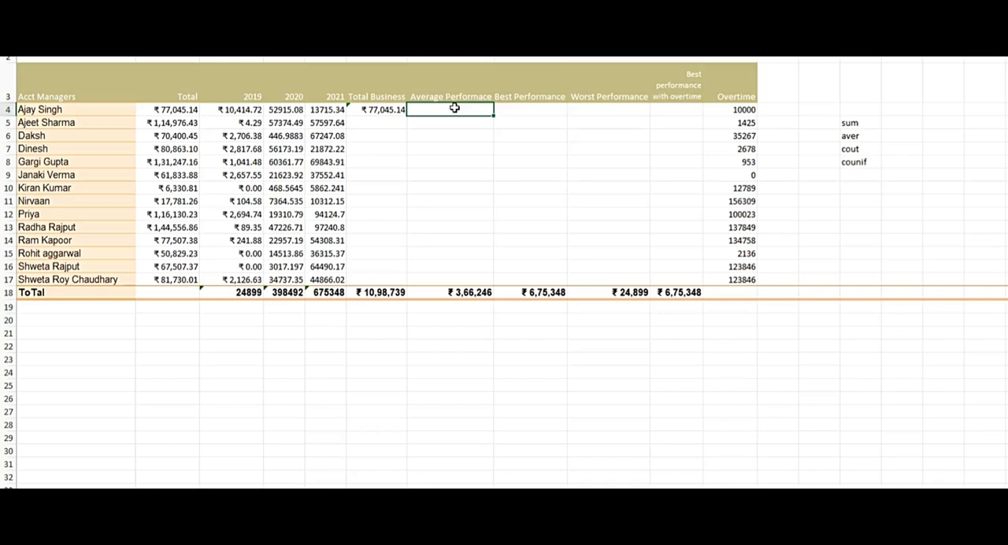
click(517, 110)
click(591, 109)
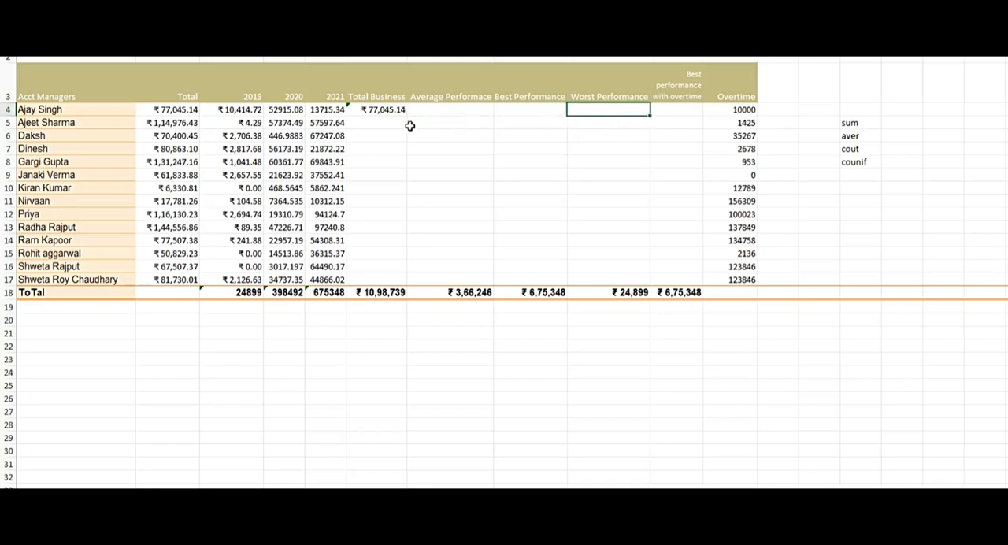
Extend the list of function names below "counif" with the entries max and min.
click(860, 175)
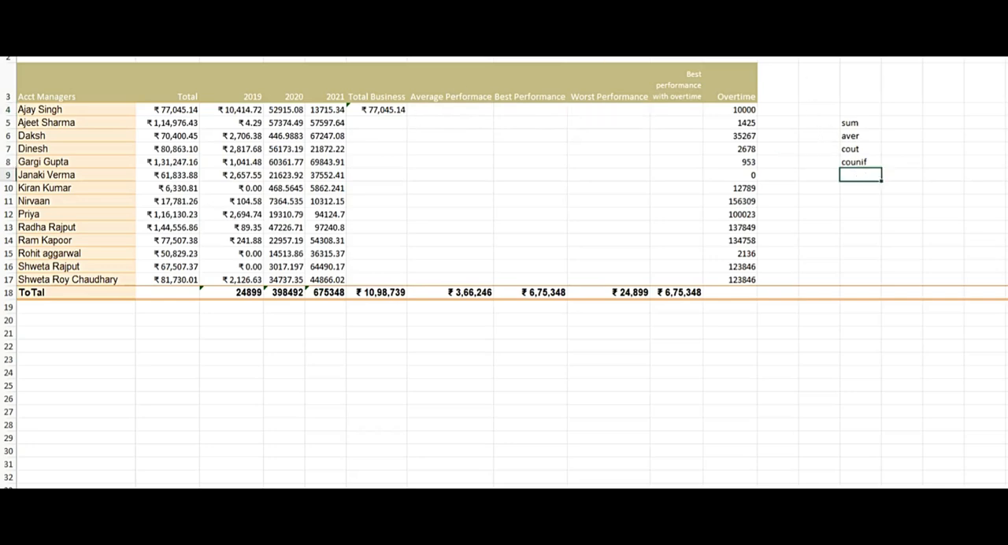
text(max)
key(Return)
text(mi)
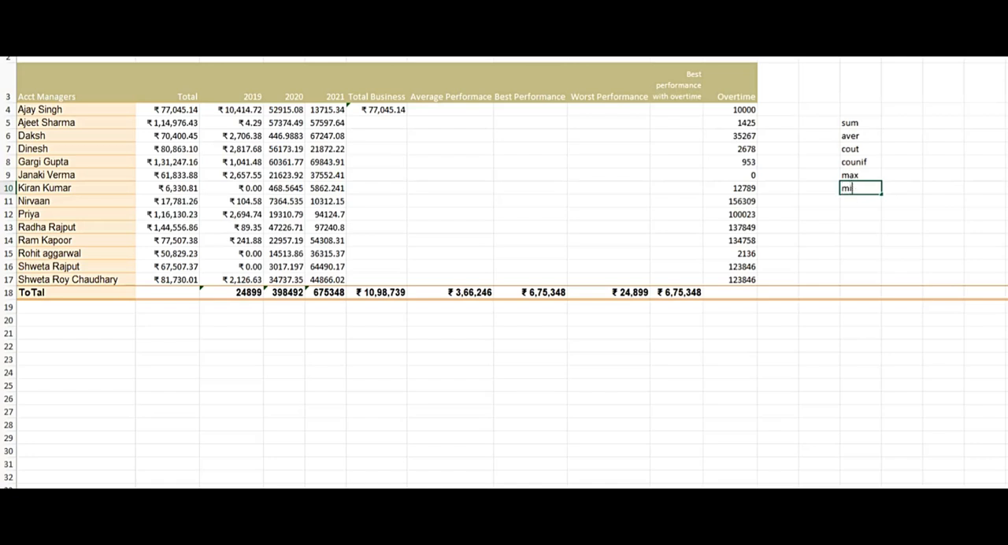
text(n)
key(Return)
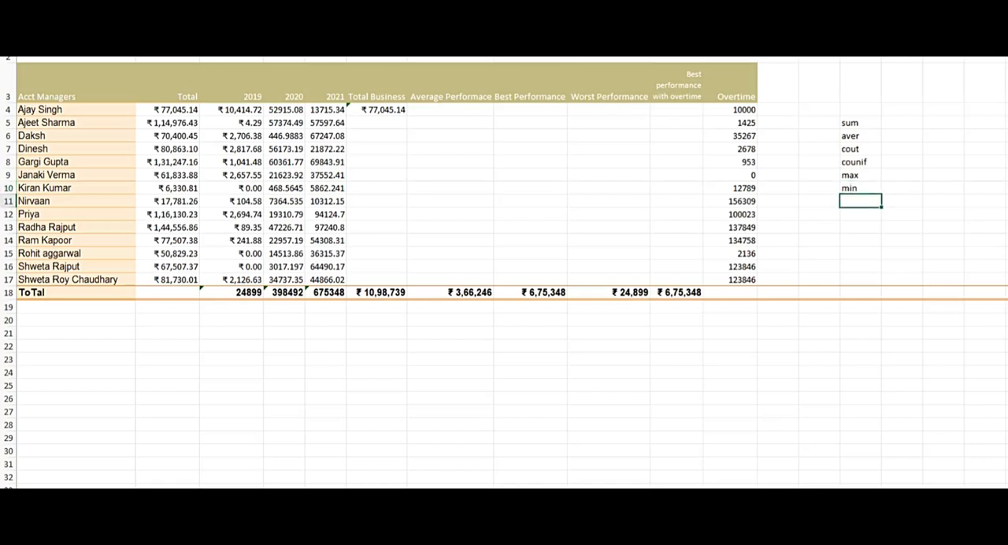
click(400, 110)
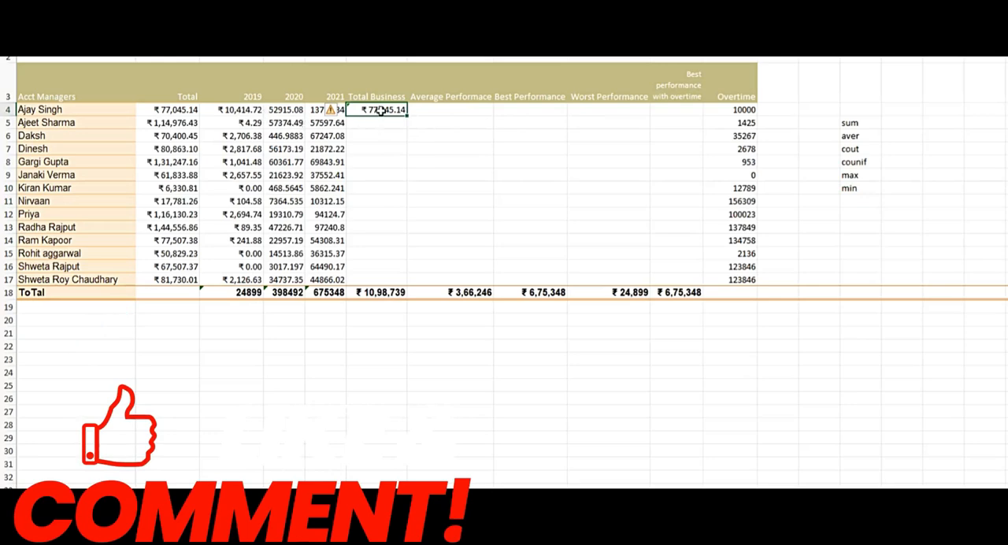
drag(180, 108, 194, 236)
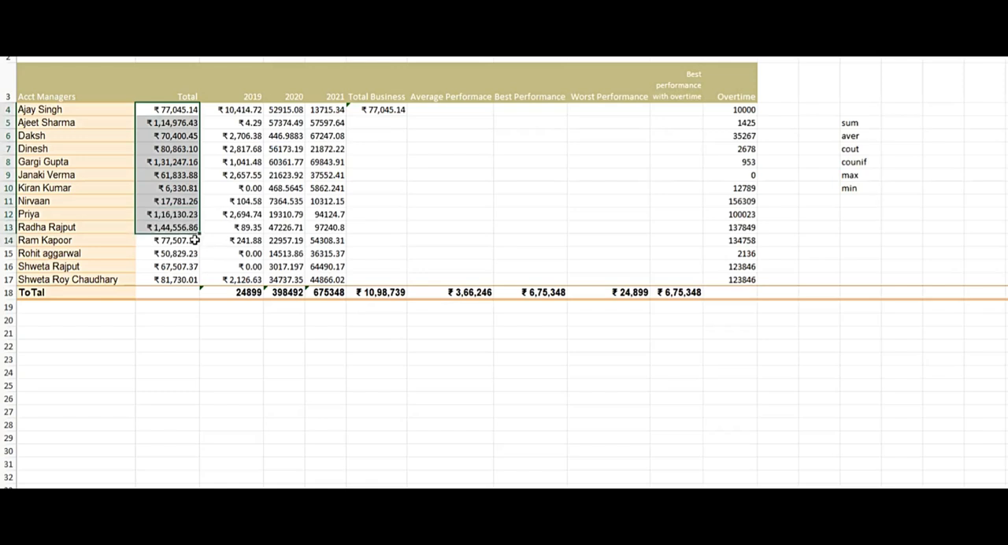
click(331, 136)
Clear the first manager's Total Business cell in row 4 and enter =SUM(C4:E4) to add up the three years.
click(365, 110)
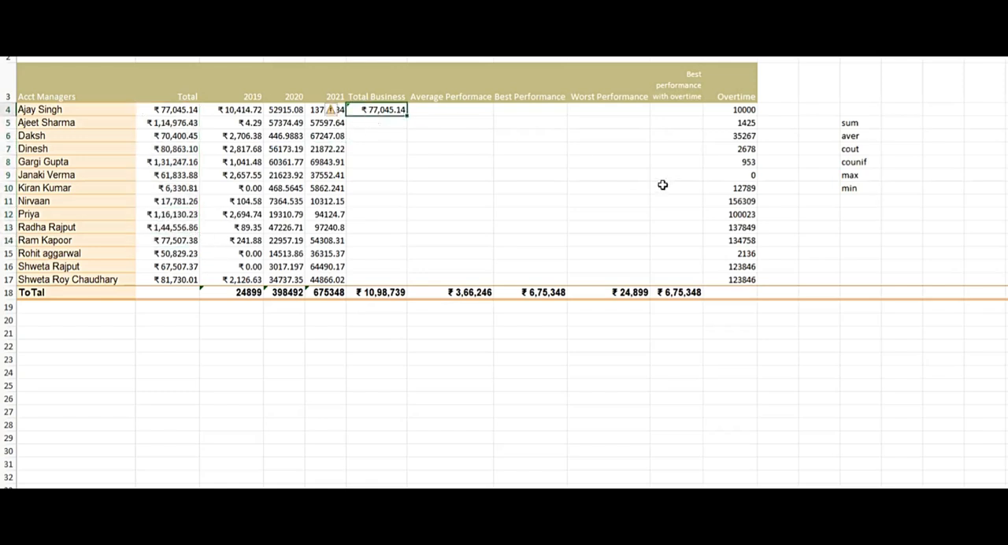
key(Delete)
text(sum()
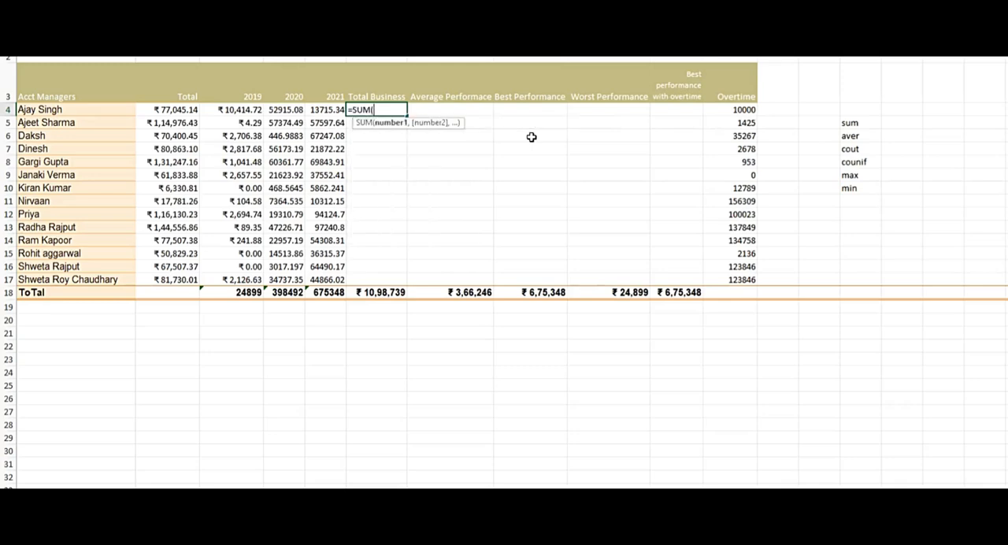
click(239, 113)
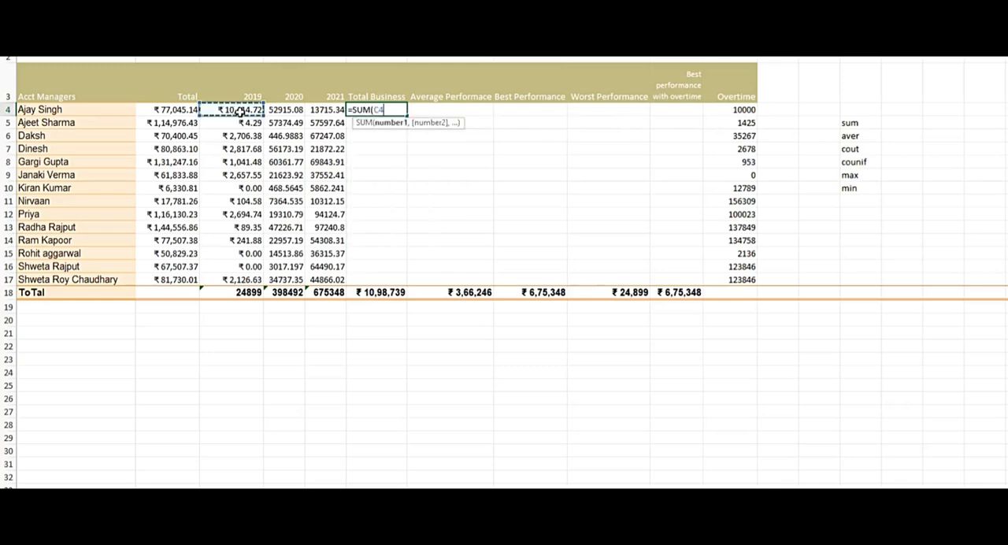
key(shift+Right)
key(shift+Right)
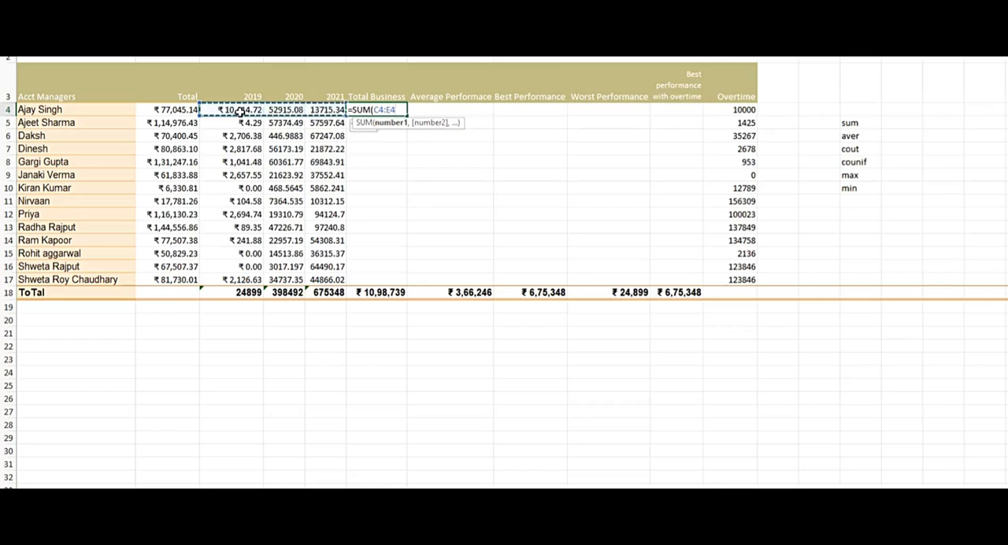
text())
key(Return)
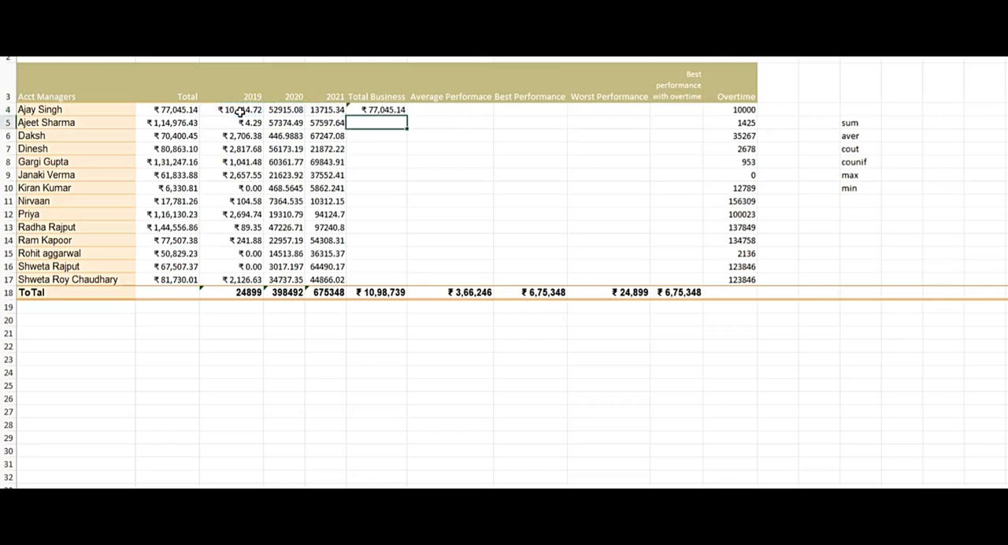
Fill the Total Business formula from row 4 down through row 17 for all account managers.
key(Up)
key(Left)
key(ctrl+Down)
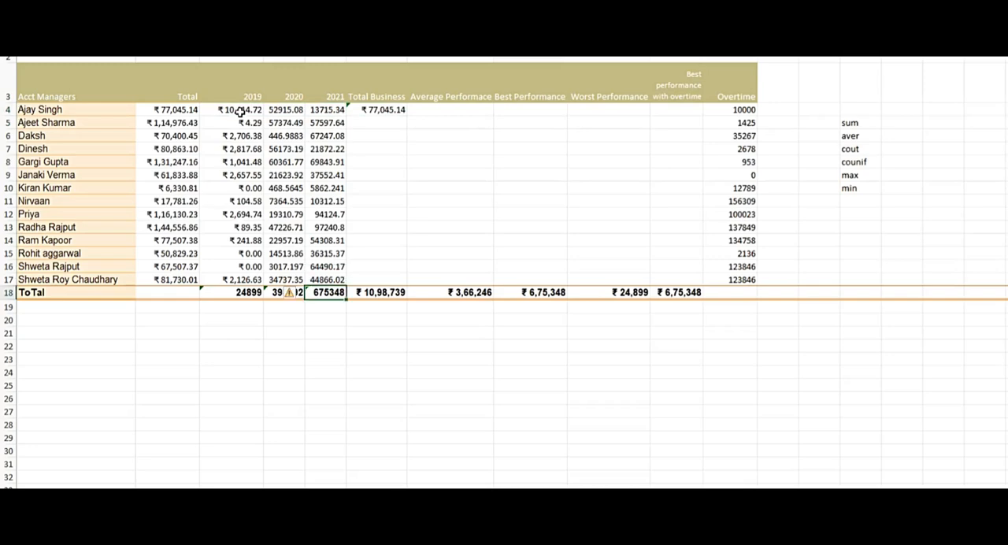
key(Right)
key(Up)
key(ctrl+shift+Up)
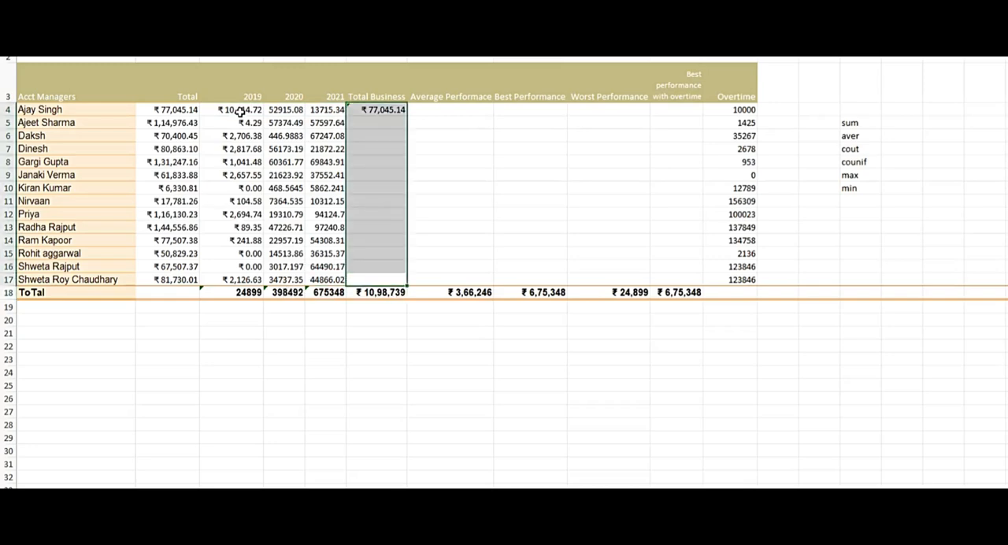
key(ctrl+d)
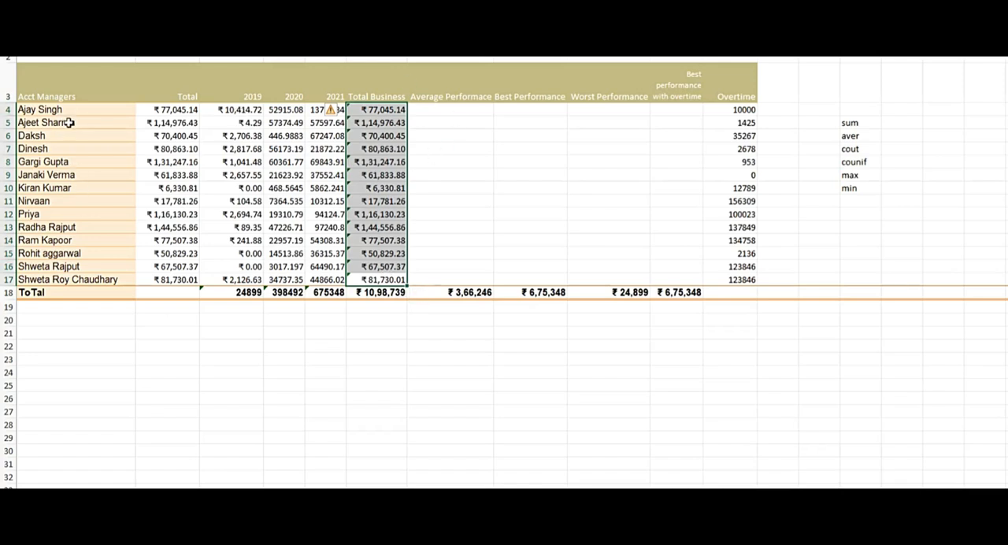
Examine the grand total under Total Business, the managers' values above it and the yearly totals in row 18.
click(386, 266)
click(397, 292)
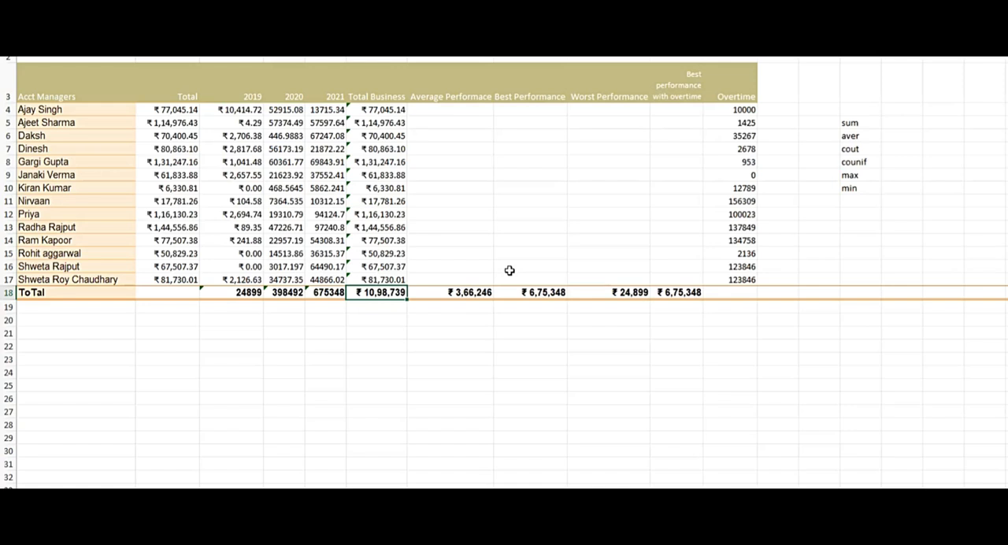
key(Up)
key(ctrl+shift+Up)
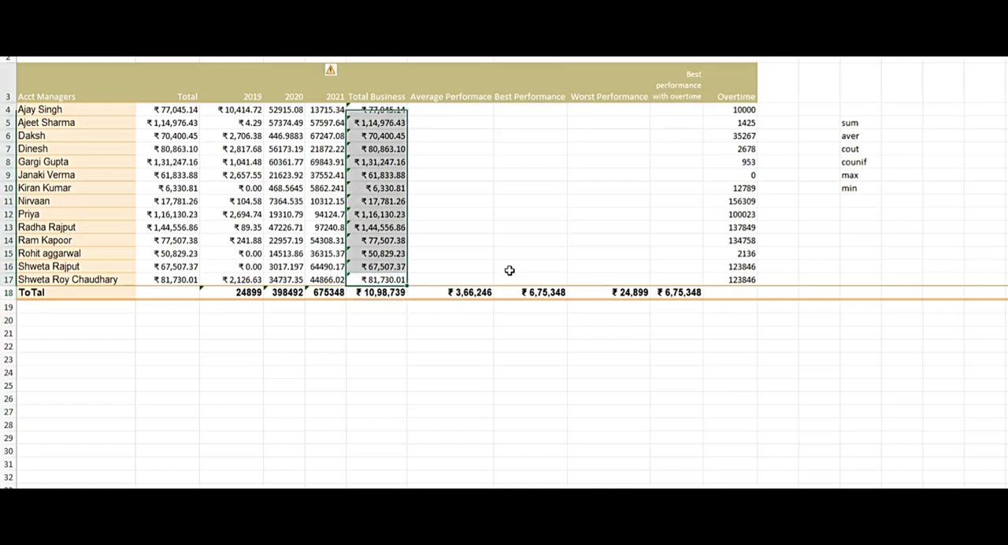
key(shift+Down)
key(Down)
key(Left)
key(Left)
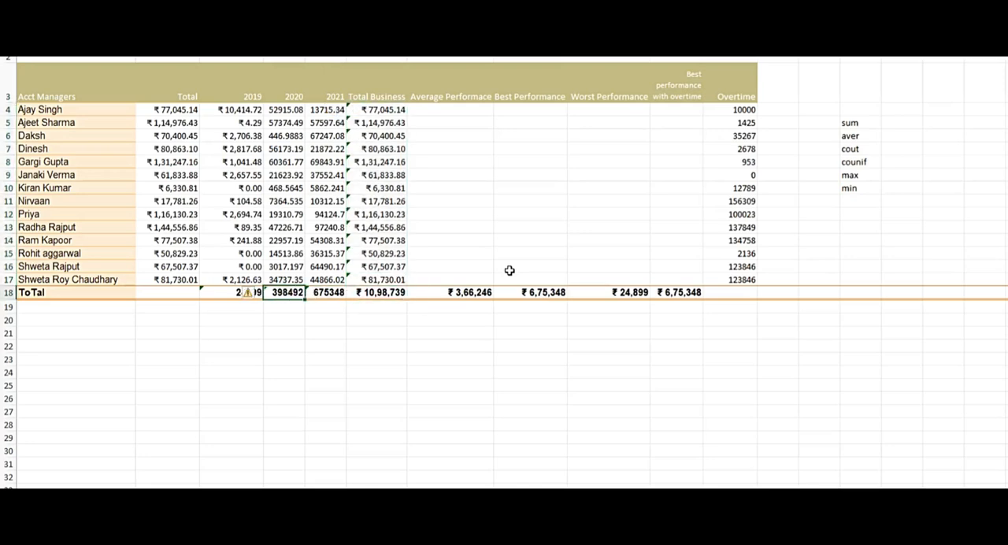
key(Left)
Clear the Total Business cell in the ToTal row and enter =SUM(C18:E18) to add the yearly totals.
key(Right)
key(Right)
key(Right)
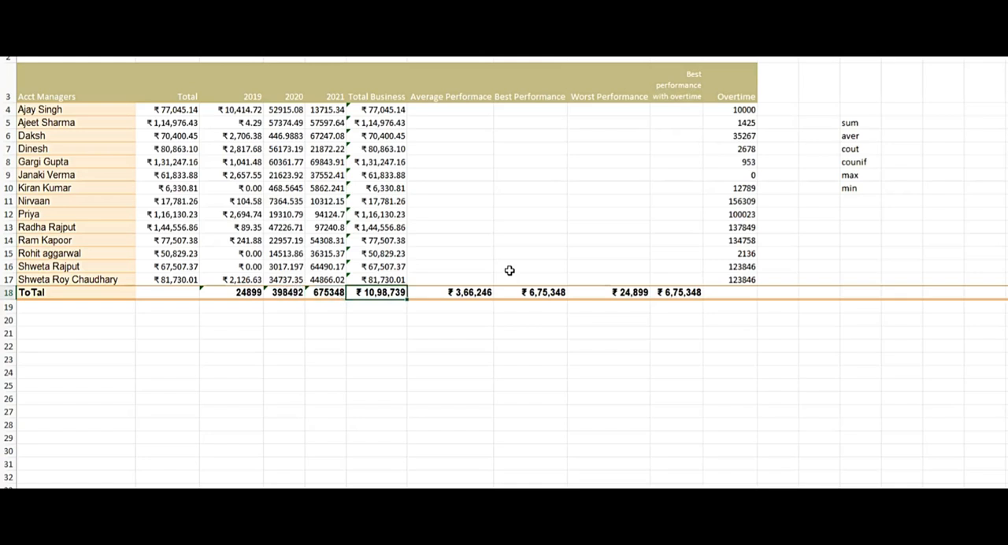
key(Delete)
text(=sum)
key(Tab)
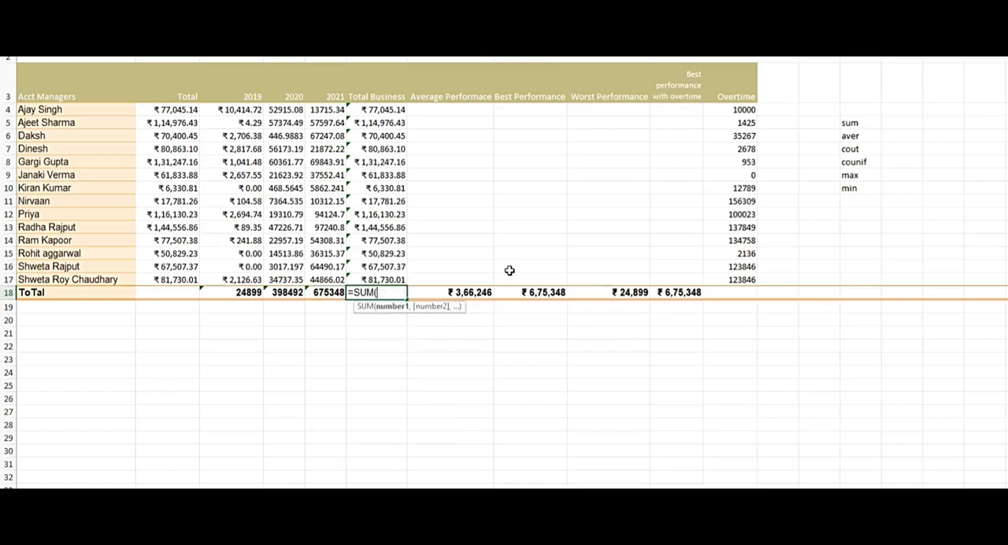
key(Left)
key(Left)
key(Left)
key(shift+Right)
key(shift+Right)
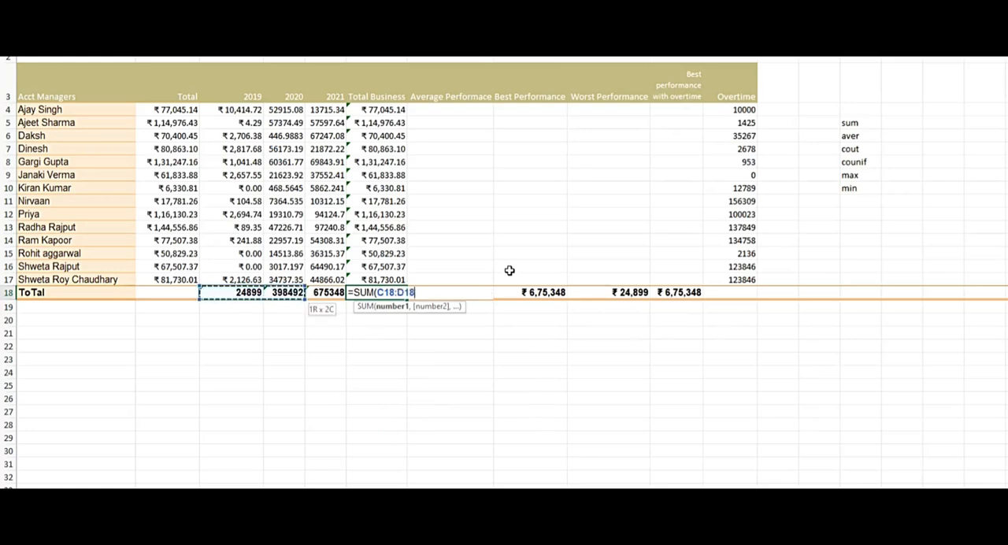
key(Return)
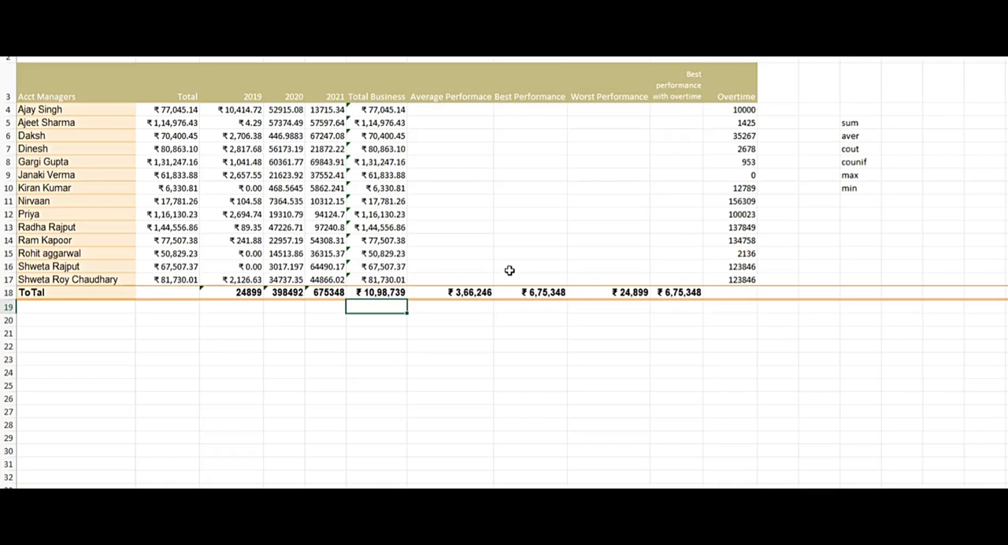
Compare the yearly totals in row 18 with the managers' Total Business values, and check the Average Performance total cell.
key(Up)
key(Left)
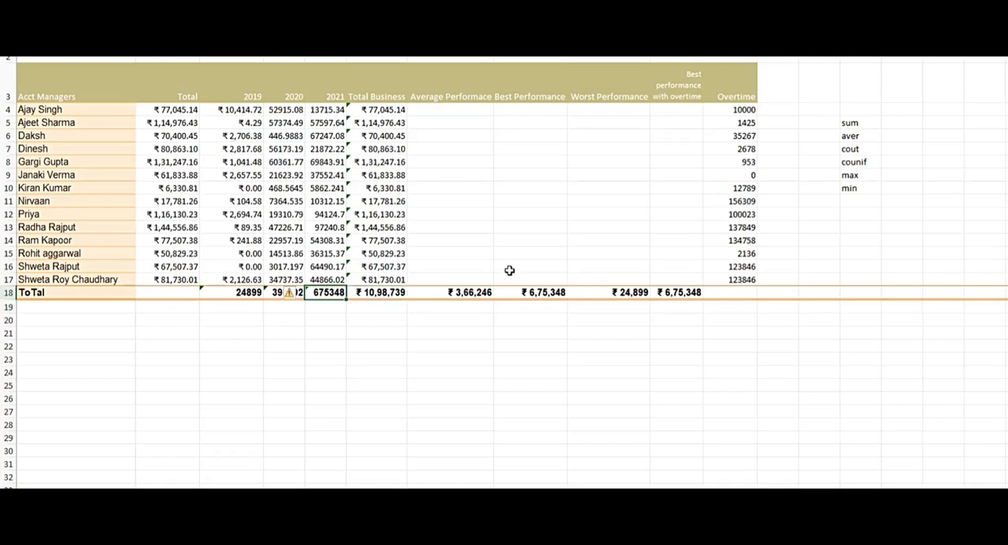
key(shift+Left)
key(shift+Left)
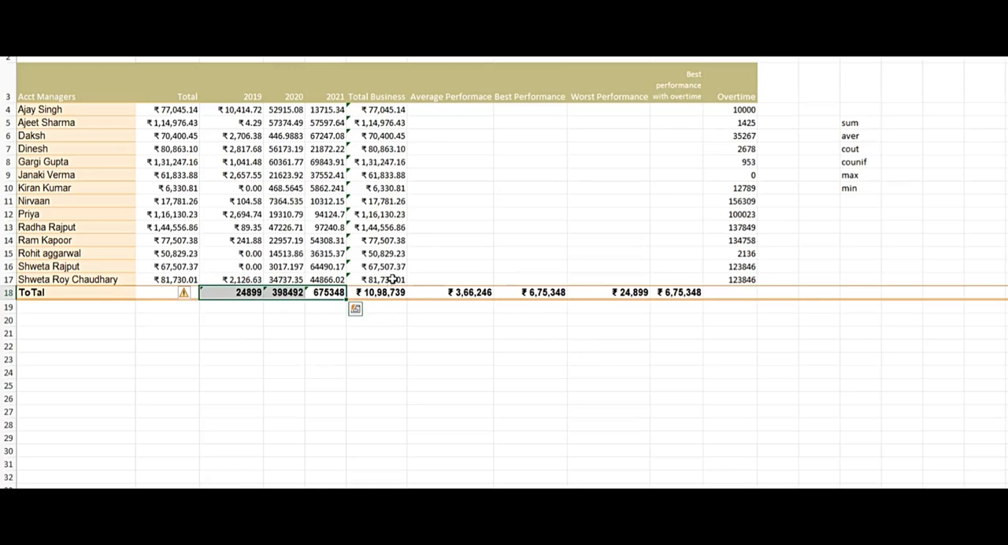
click(392, 281)
key(ctrl+shift+Up)
key(shift+Down)
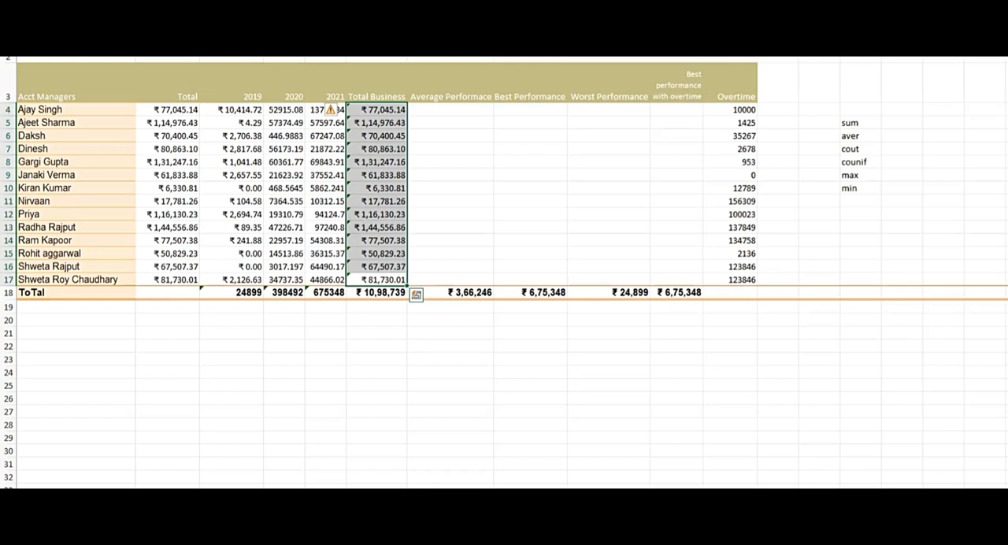
click(431, 111)
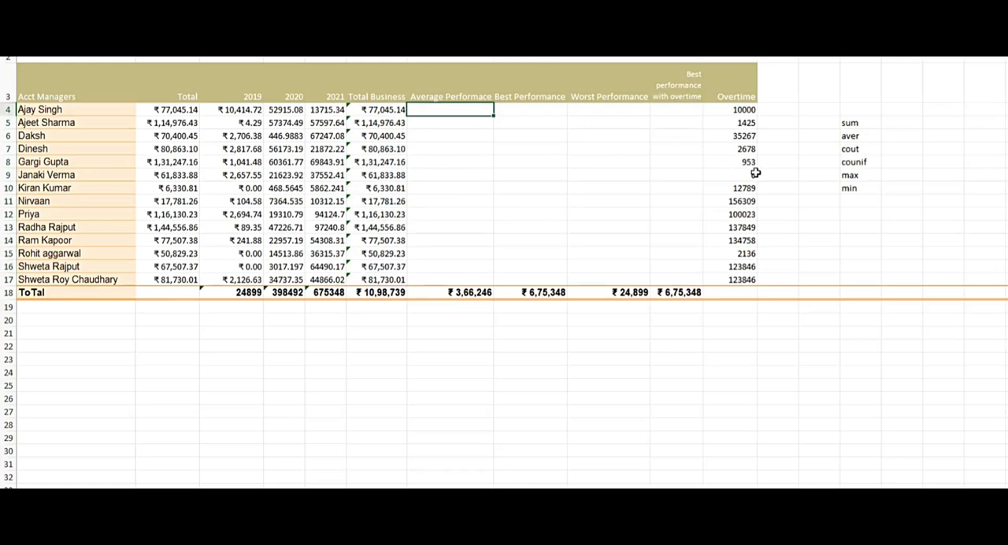
click(448, 290)
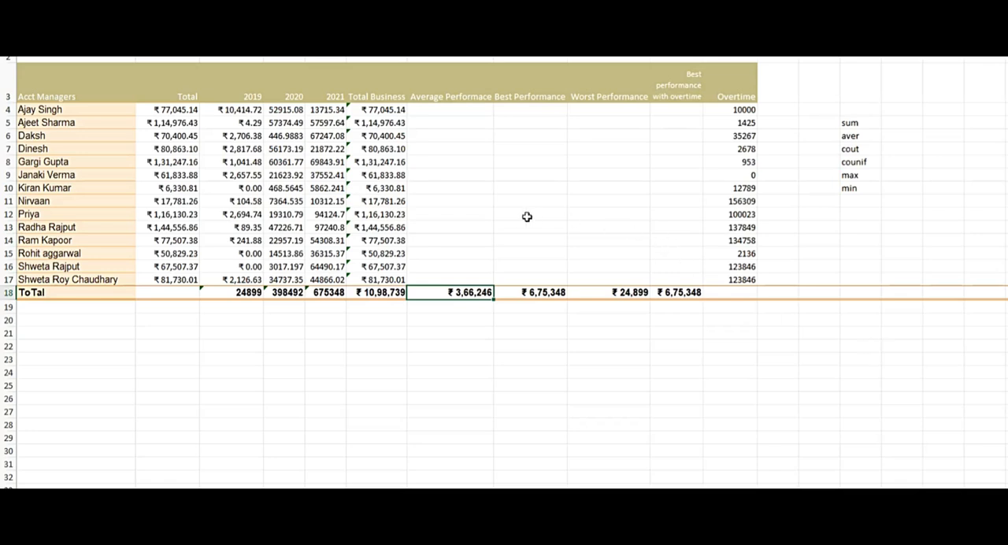
Enter =AVERAGE(C4:E4) in the Average Performance cell of row 4 to average the 2019 to 2021 values.
click(423, 114)
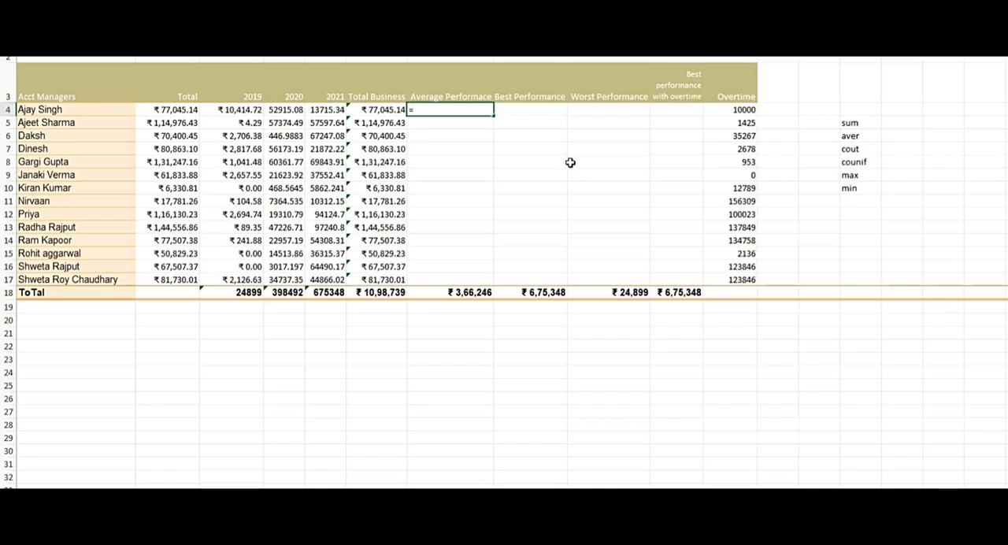
text(av)
key(Down)
key(Tab)
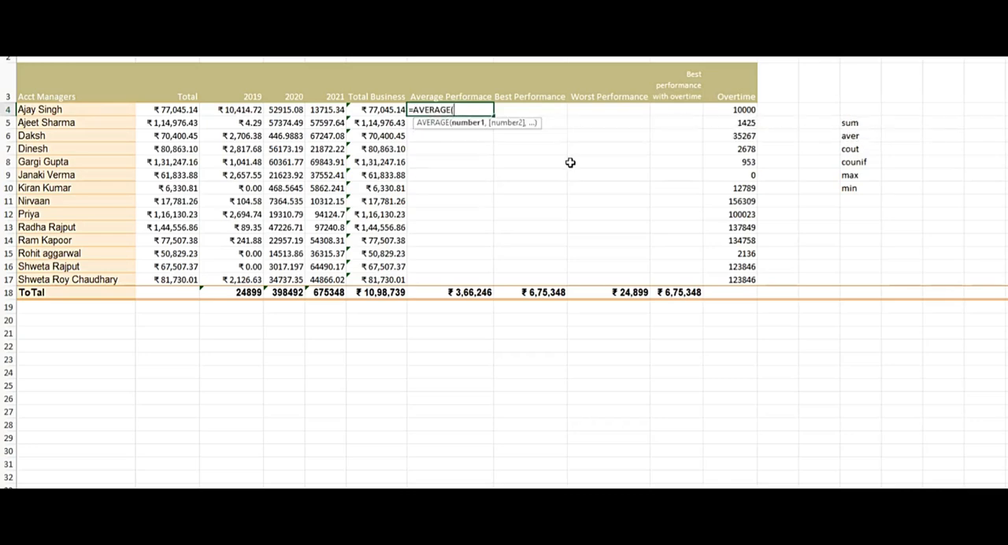
key(Left)
key(Left)
key(Left)
key(Left)
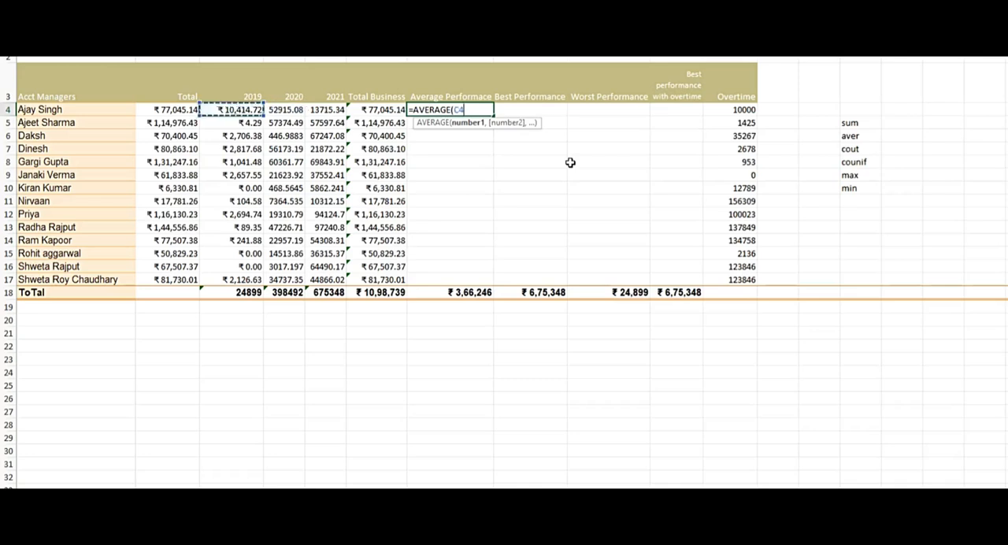
key(shift+Right)
key(shift+Right)
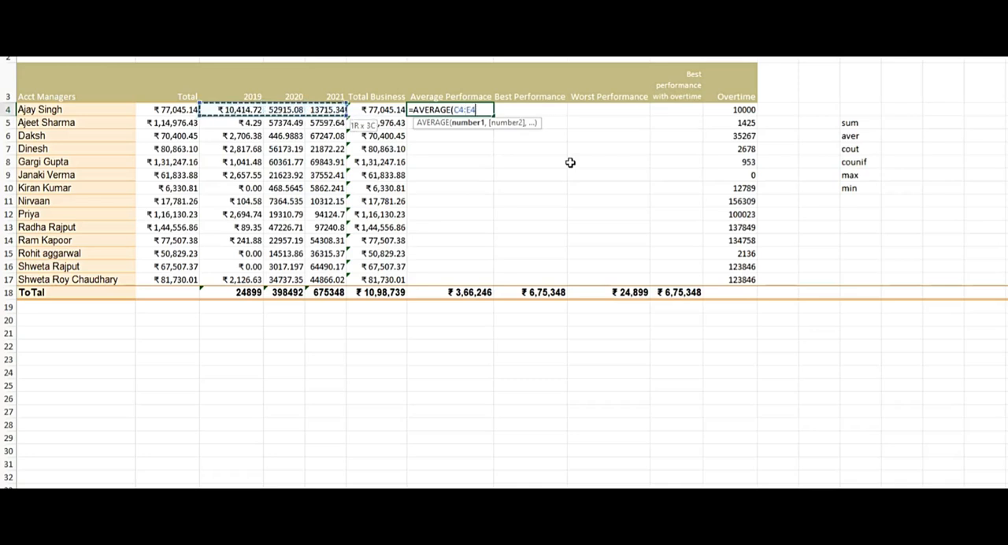
text())
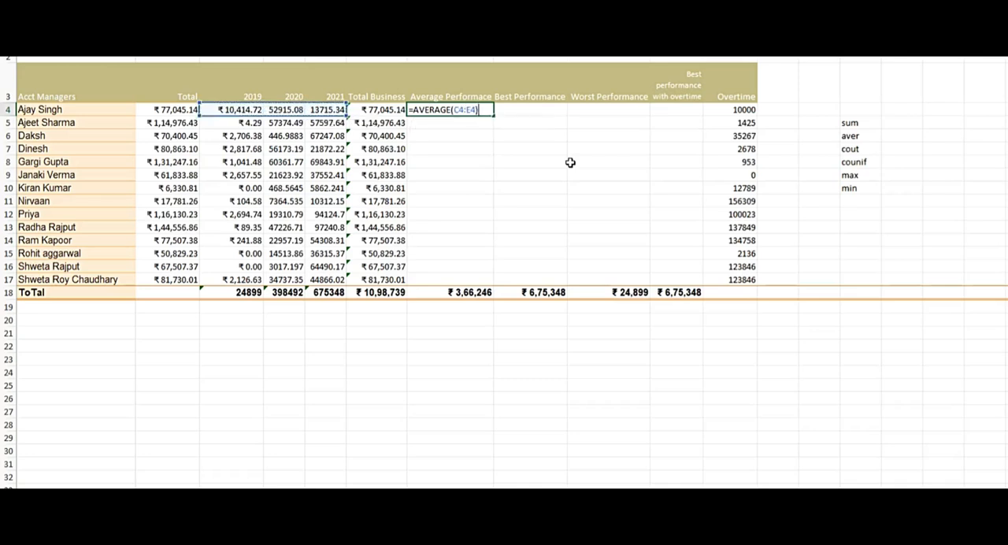
key(Return)
Fill the Average Performance formula from row 4 down through row 17 for all account managers.
key(Up)
key(Left)
key(ctrl+Down)
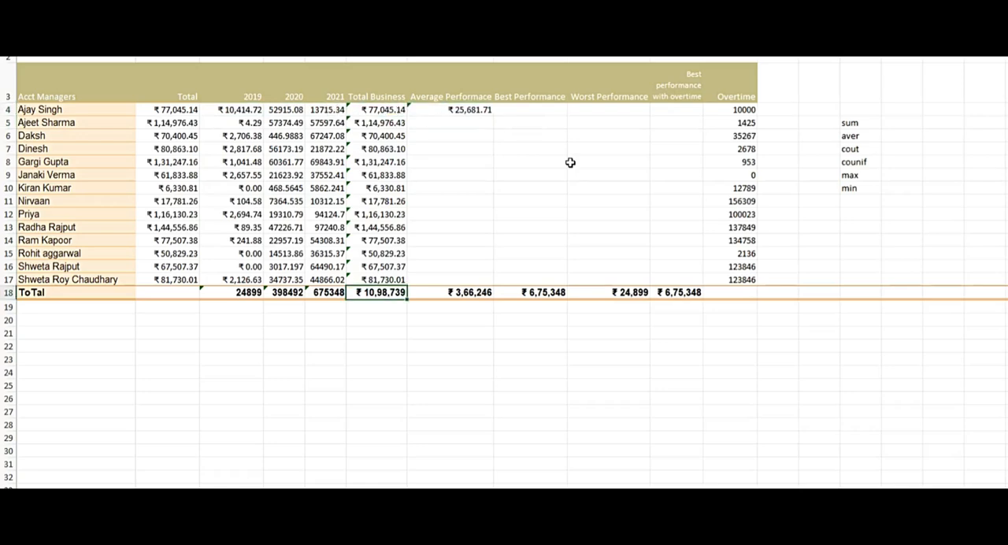
key(Up)
key(Right)
key(ctrl+shift+Up)
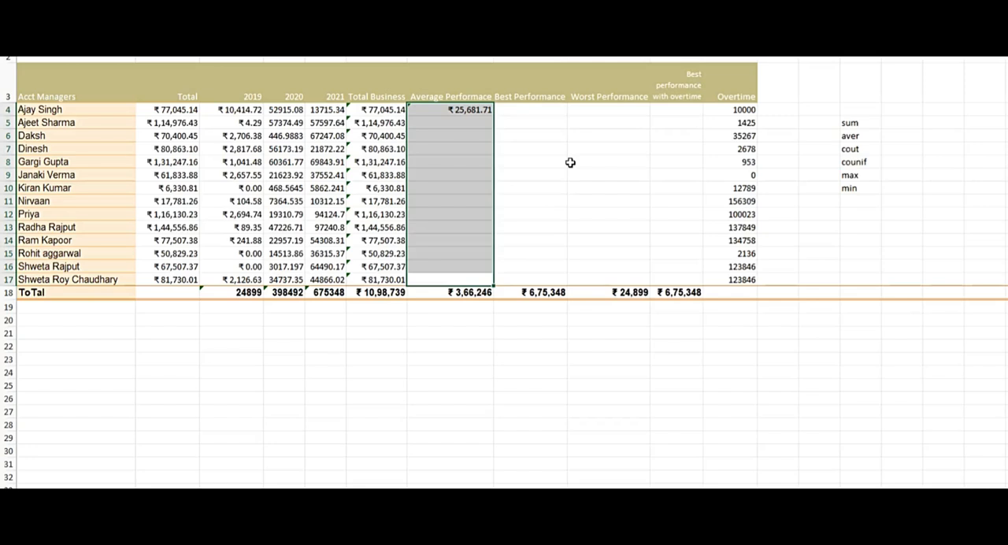
key(ctrl+d)
Clear the Average Performance cell in the ToTal row and enter =AVERAGE(C18:E18) to average the yearly totals.
key(Down)
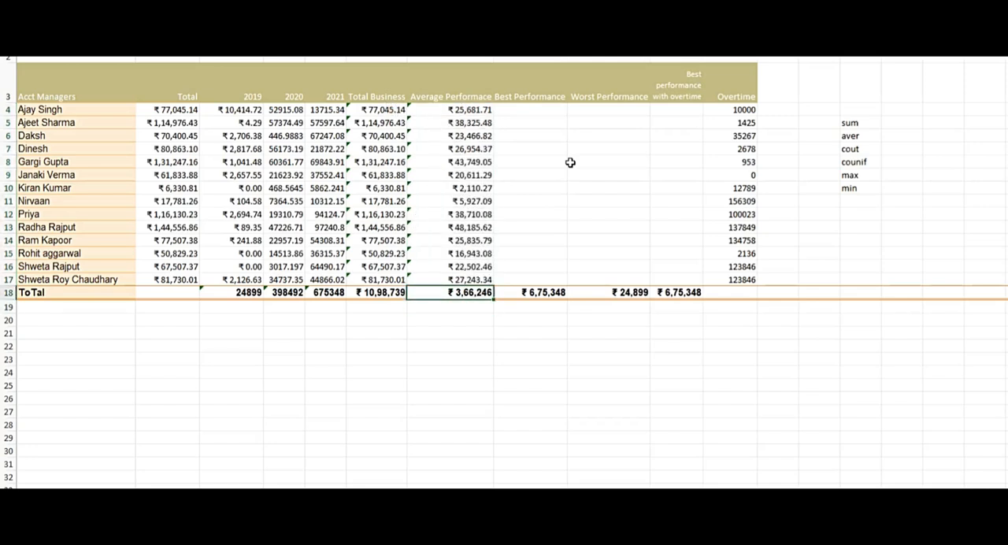
key(F2)
key(Escape)
key(Delete)
text(=ave)
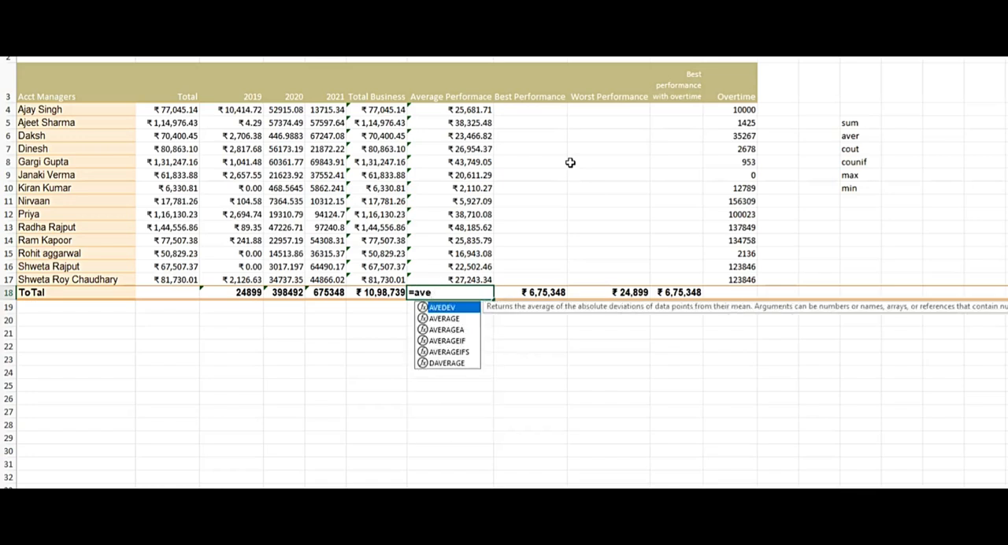
key(Down)
key(Tab)
key(Left)
key(Left)
key(shift+Left)
key(shift+Left)
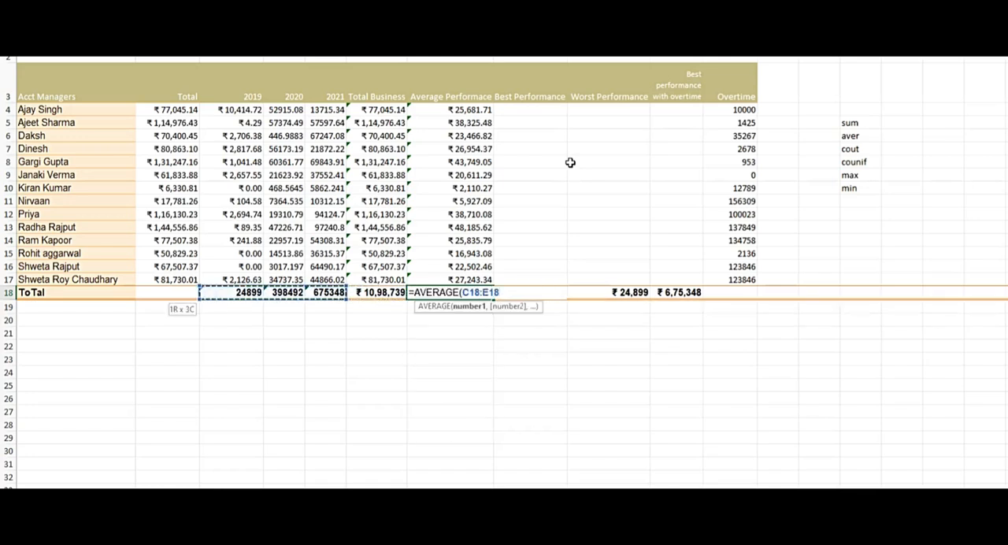
key(Return)
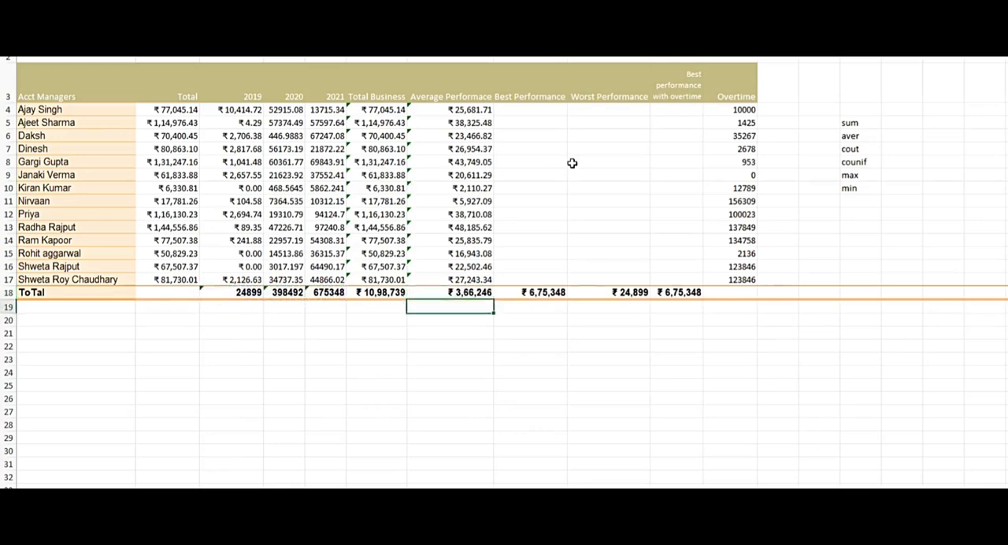
Examine the managers' Average Performance values in rows 4 to 17 against the average in the ToTal row.
key(Up)
key(Up)
key(ctrl+shift+Up)
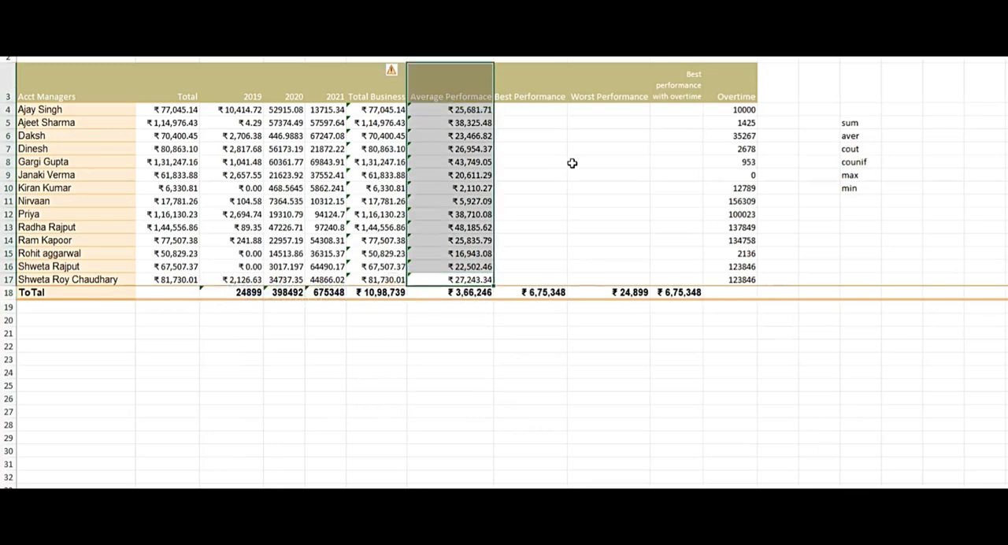
key(shift+Down)
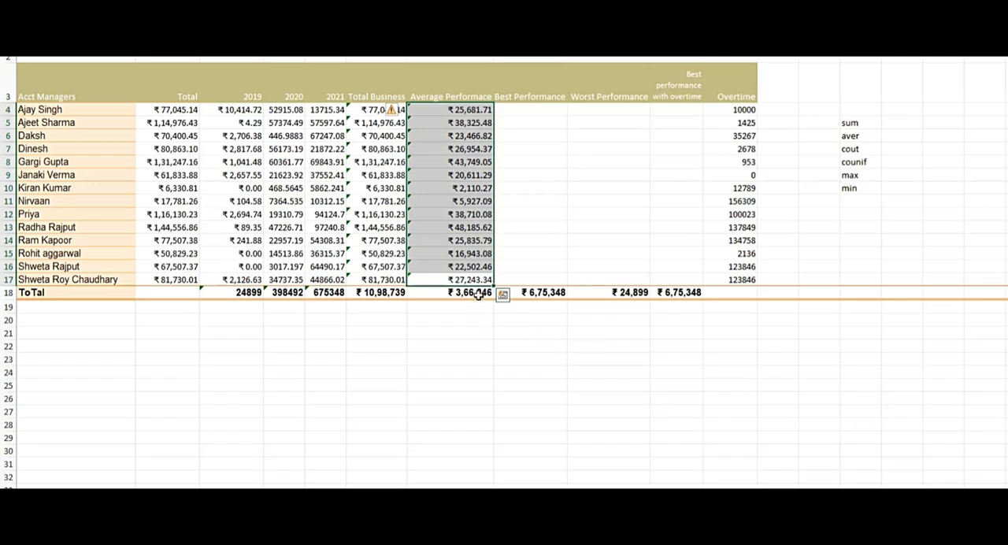
click(530, 238)
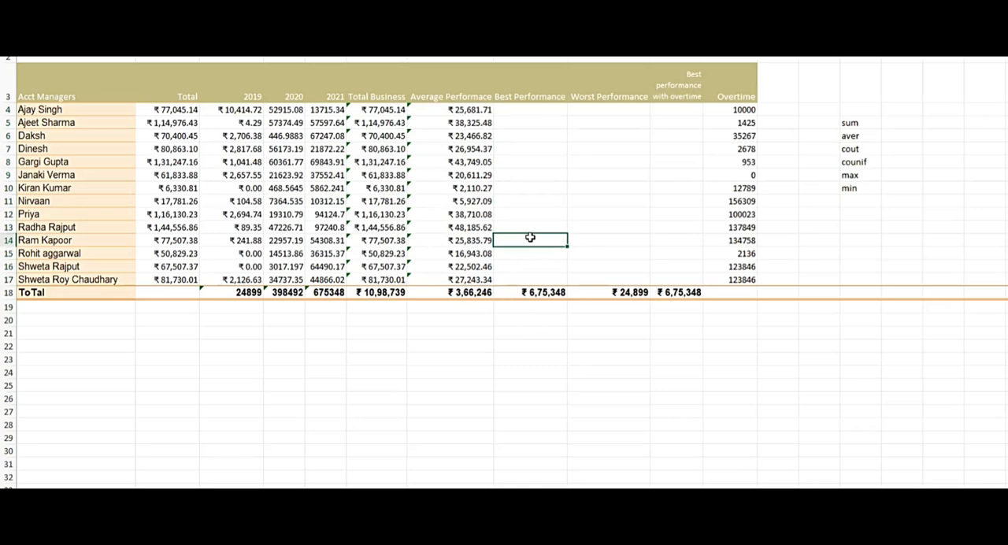
Enter =MAX(C4:E4) in the Best Performance cell of row 4 to get the highest yearly value.
click(540, 111)
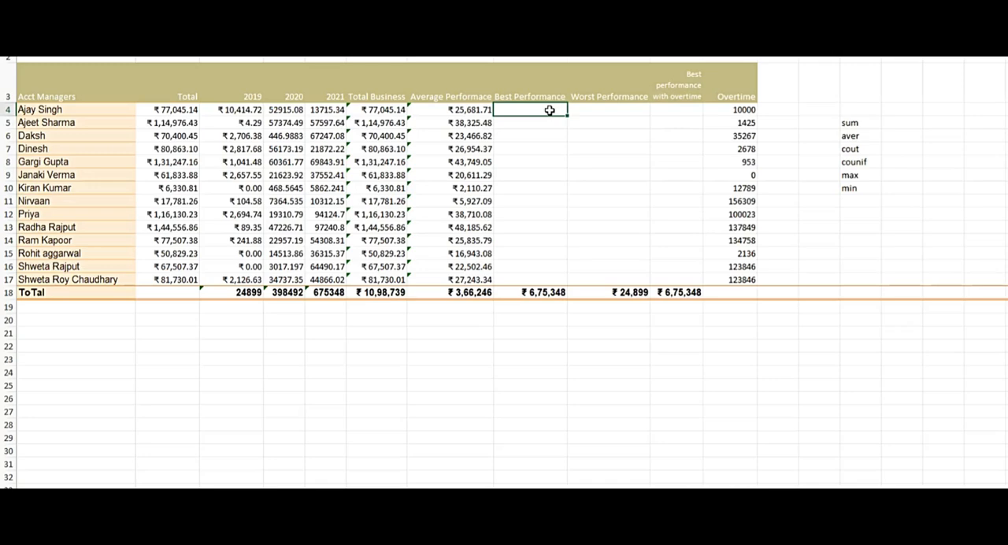
text(max)
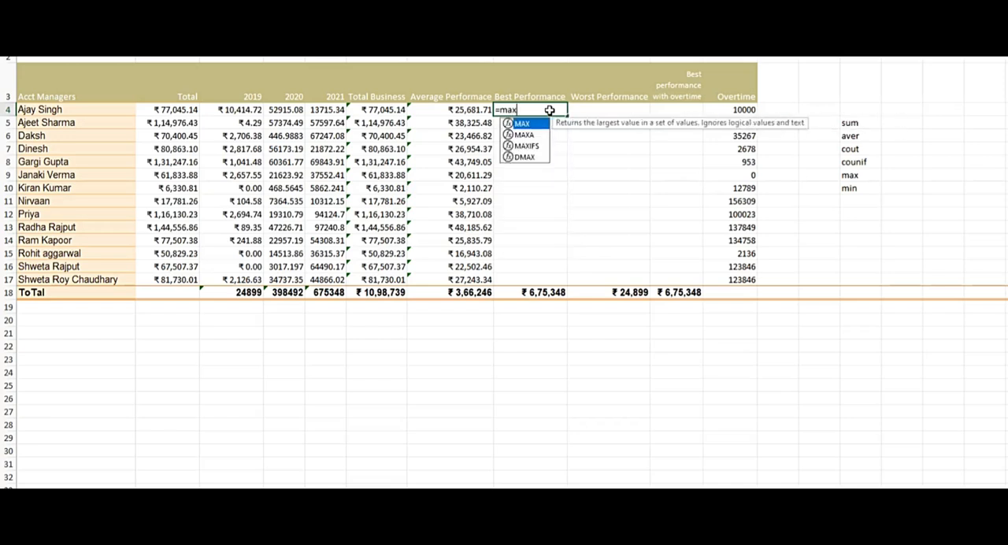
key(Tab)
drag(242, 114, 246, 115)
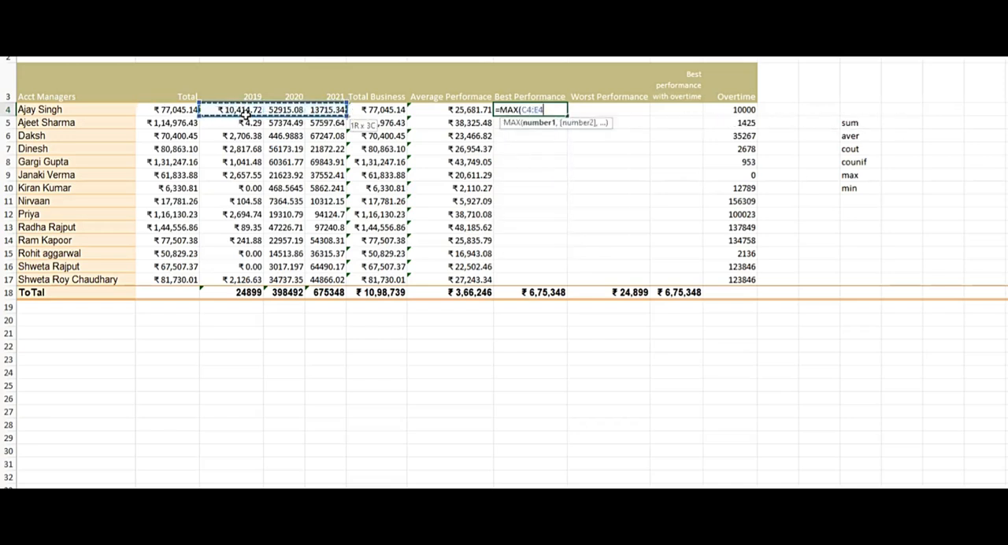
key(Return)
Fill the Best Performance formula from row 4 down through row 17 for all account managers.
key(Up)
key(Left)
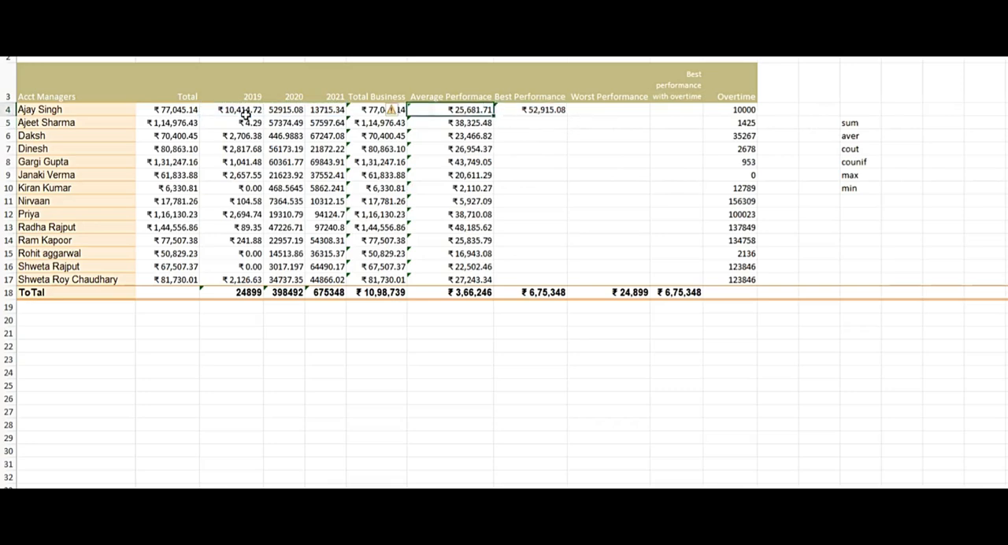
key(ctrl+Down)
key(Up)
key(Right)
key(ctrl+shift+Up)
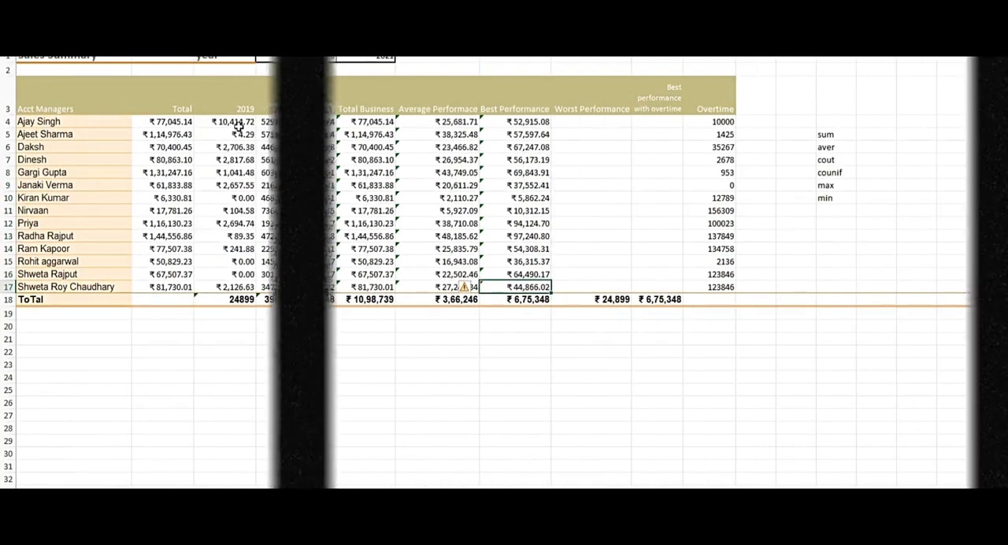
Check and clear the Best Performance formula in the ToTal row, and re-enter it as =MAX(C18:E18).
key(Down)
key(ctrl+Down)
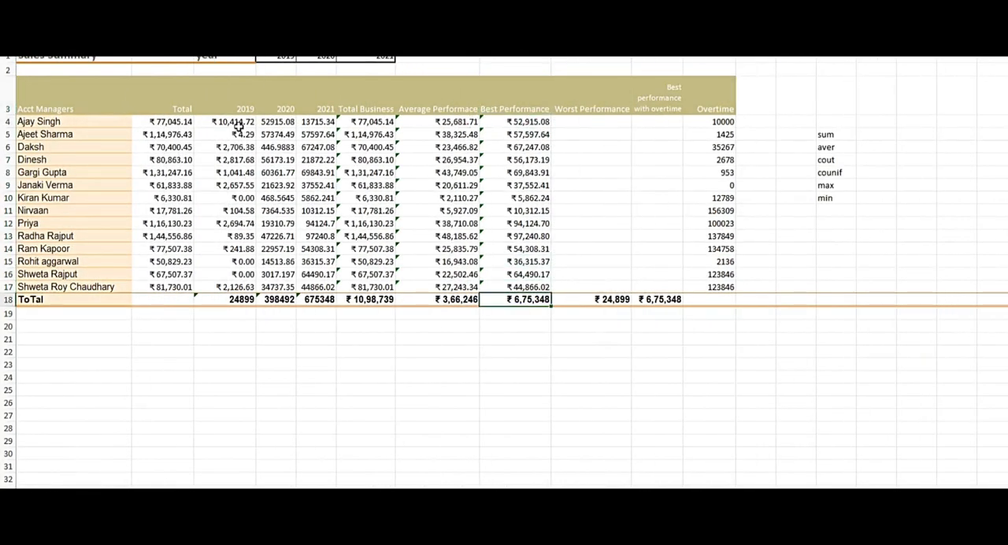
key(F2)
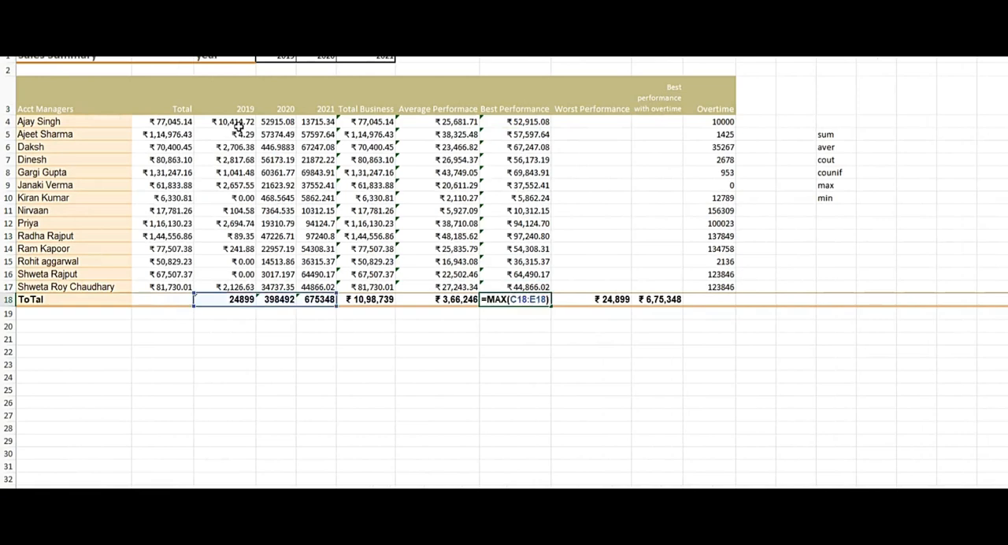
key(Escape)
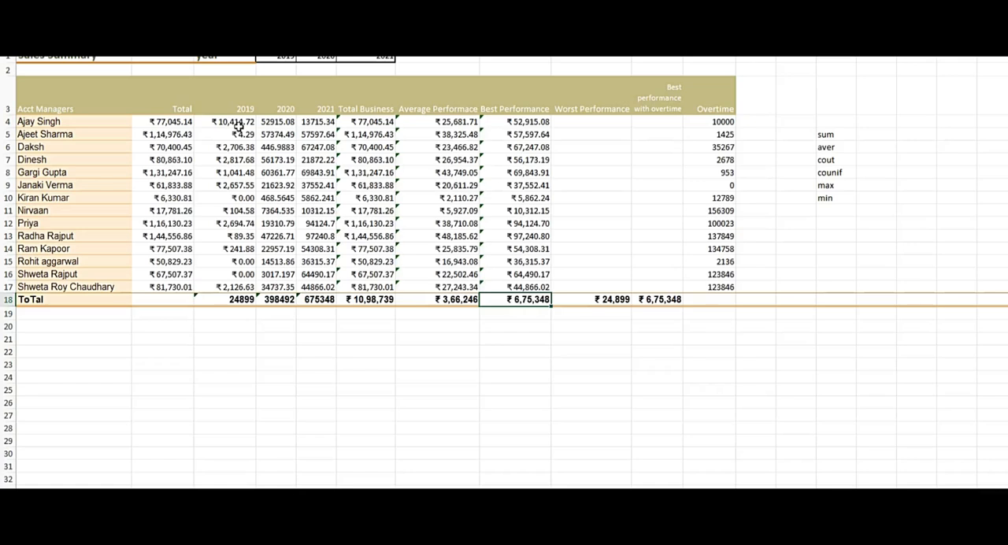
key(Delete)
text(=max)
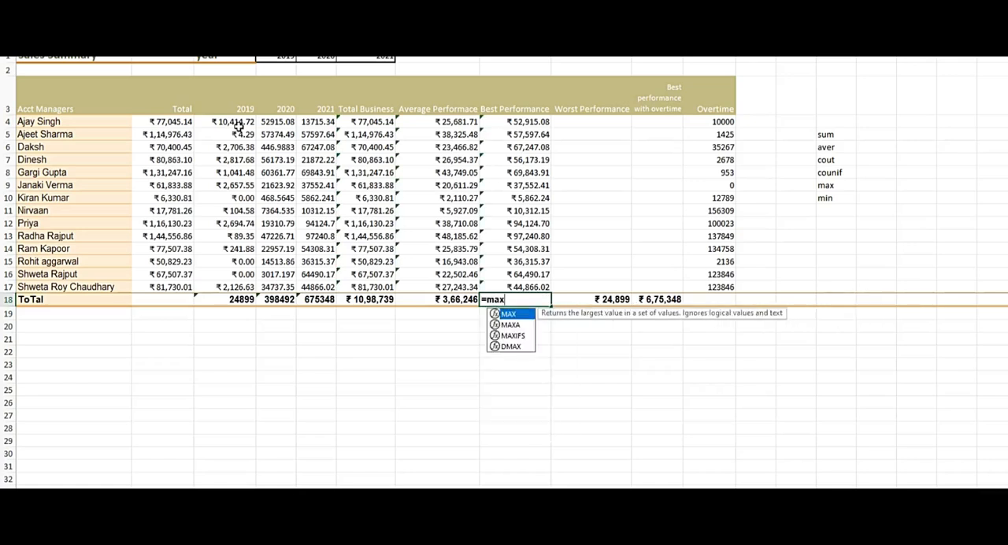
key(Tab)
key(Left)
key(Left)
key(Left)
key(Left)
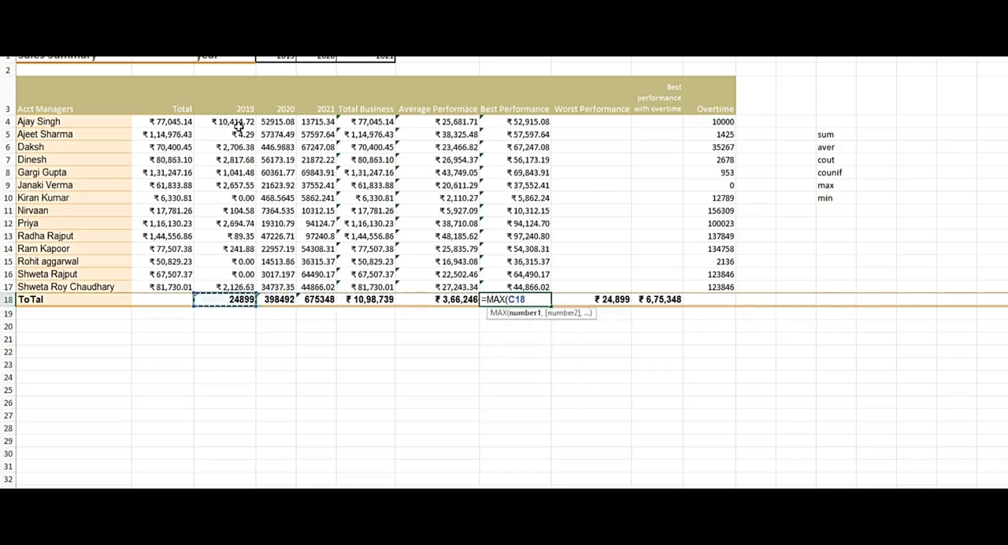
key(shift+Right)
key(shift+Right)
key(Return)
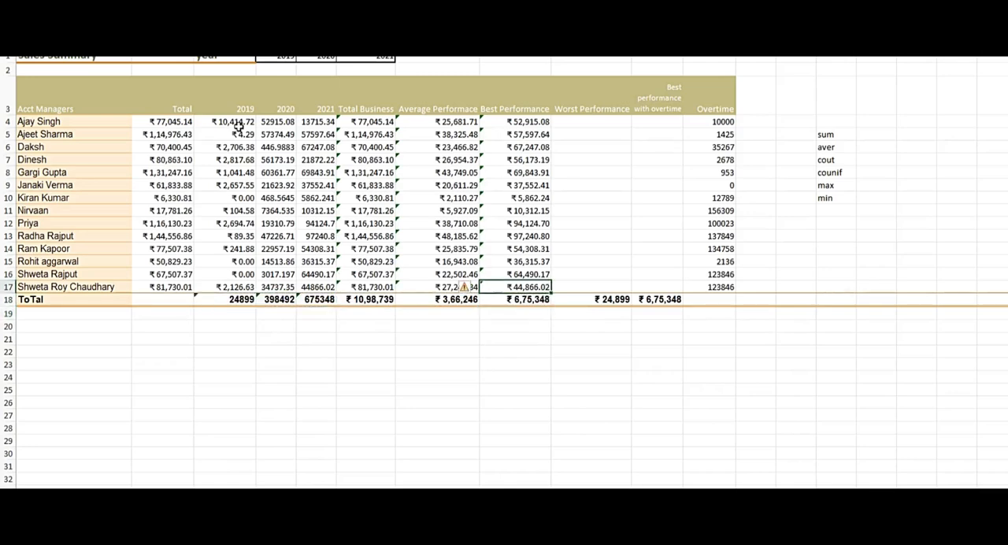
Enter a MIN formula over the yearly values, starting at C4, in the Worst Performance cell of row 4.
key(ctrl+Up)
key(Down)
key(Right)
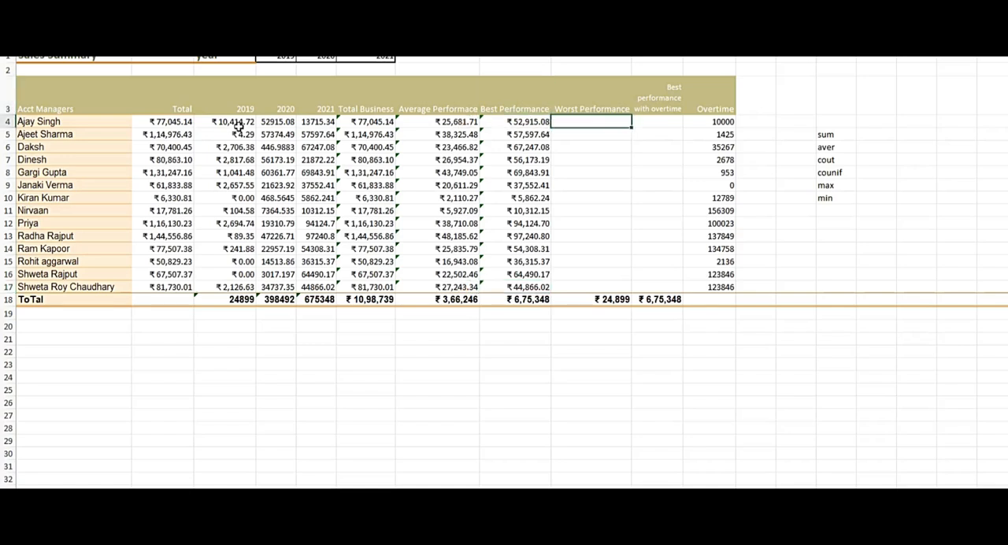
text(=min)
key(Tab)
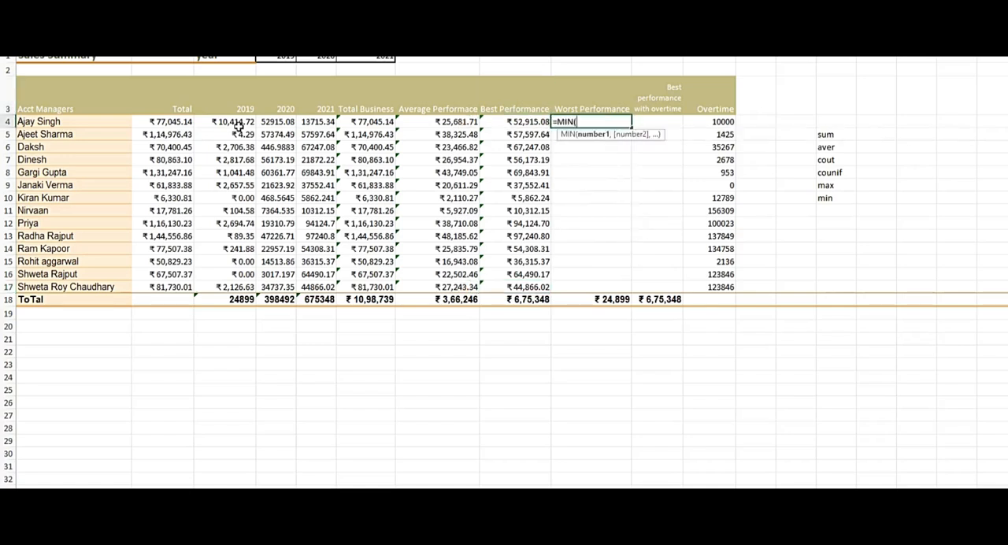
key(Left)
key(Left)
key(Left)
key(Left)
key(Left)
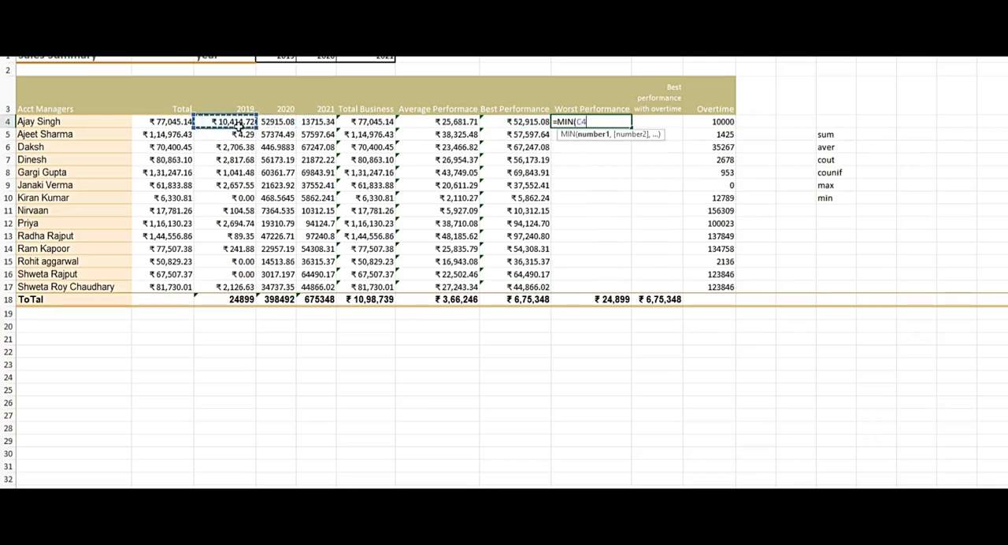
key(shift+Right)
key(Return)
Fill the Worst Performance formula from row 4 down through row 17 for all account managers.
key(Up)
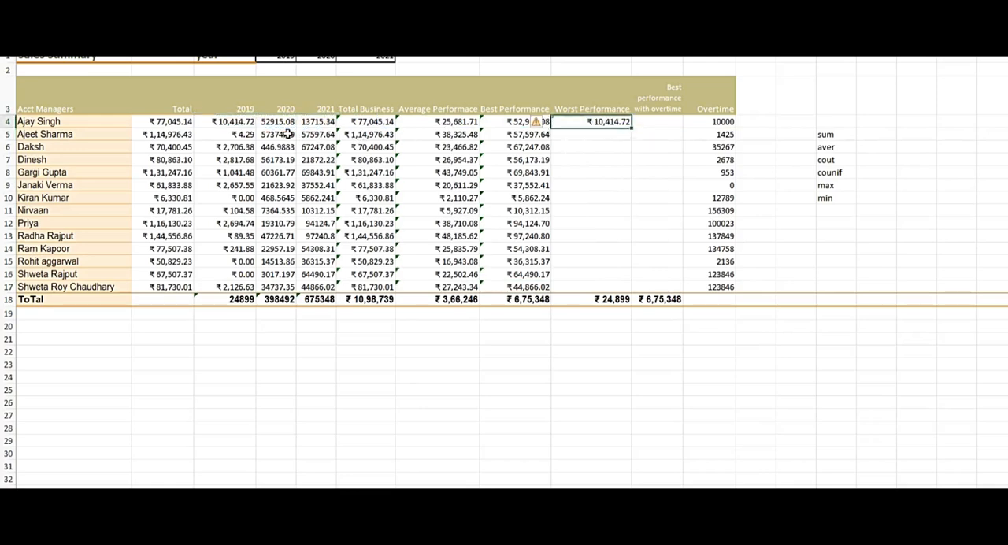
key(Left)
key(ctrl+Down)
key(Right)
key(Up)
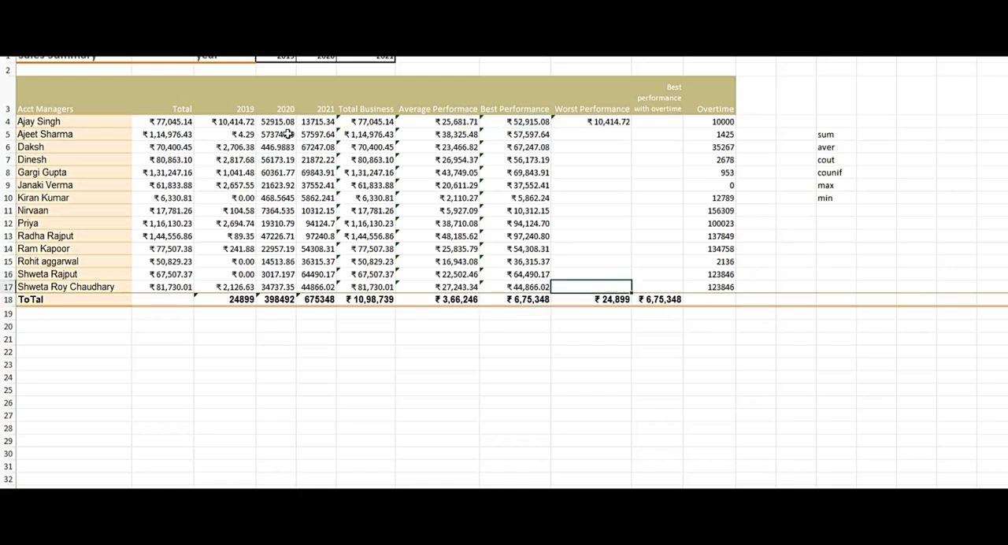
key(ctrl+shift+Up)
key(ctrl+d)
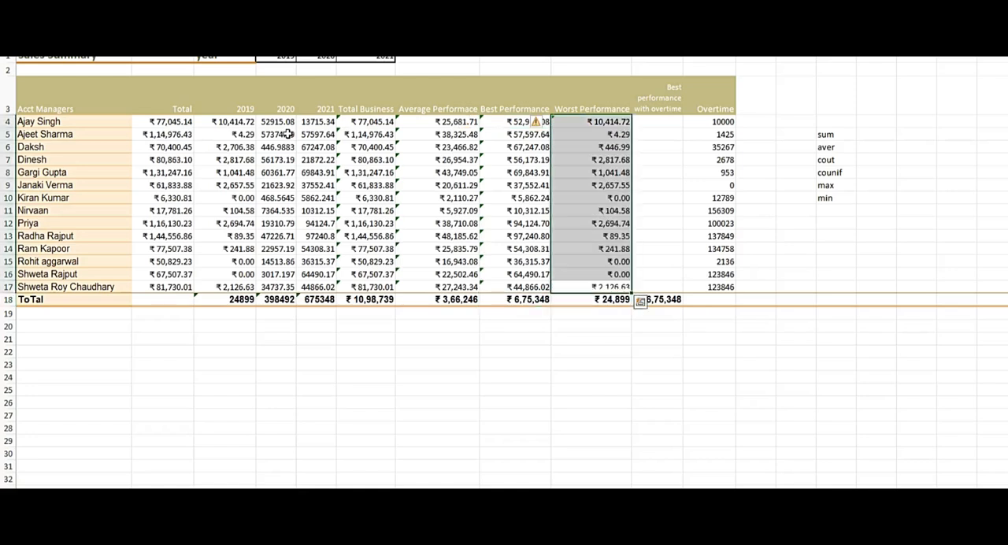
Clear the Worst Performance cell in the ToTal row and enter =MIN(C18:E18) to find the lowest yearly total.
key(Down)
key(Down)
key(Up)
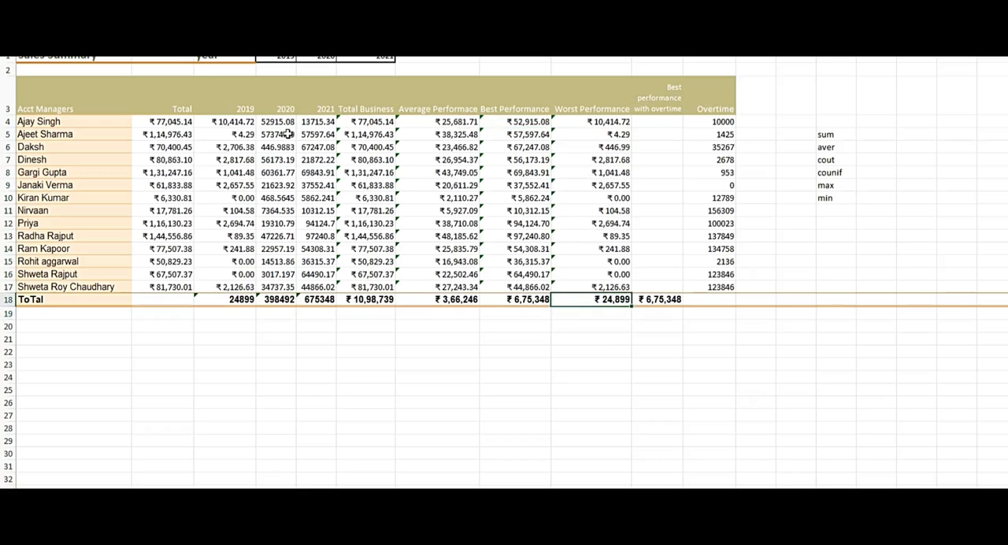
key(Delete)
text(=min)
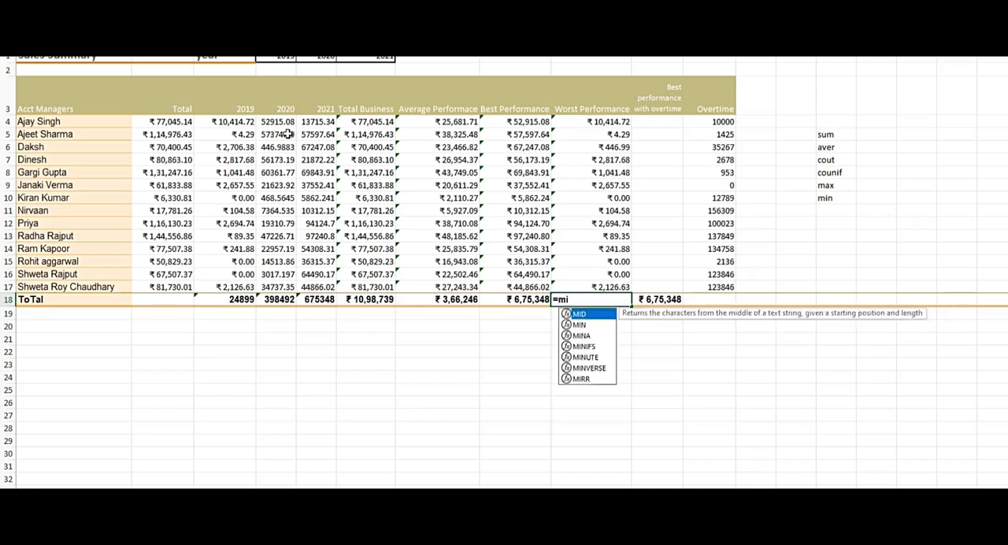
key(Tab)
key(Left)
key(shift+Left)
key(shift+Left)
key(shift+Left)
key(shift+Left)
key(shift+Left)
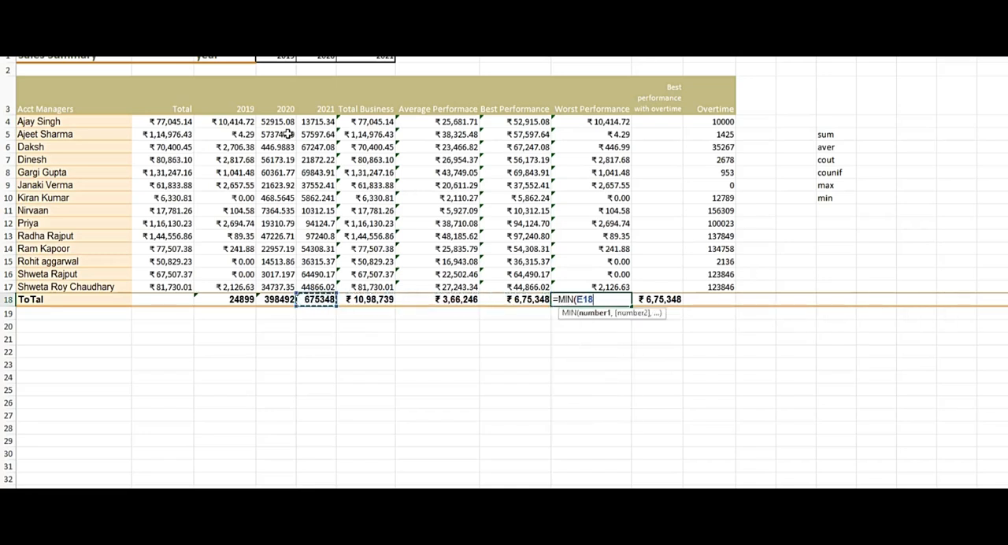
key(Return)
key(Up)
key(Up)
key(Up)
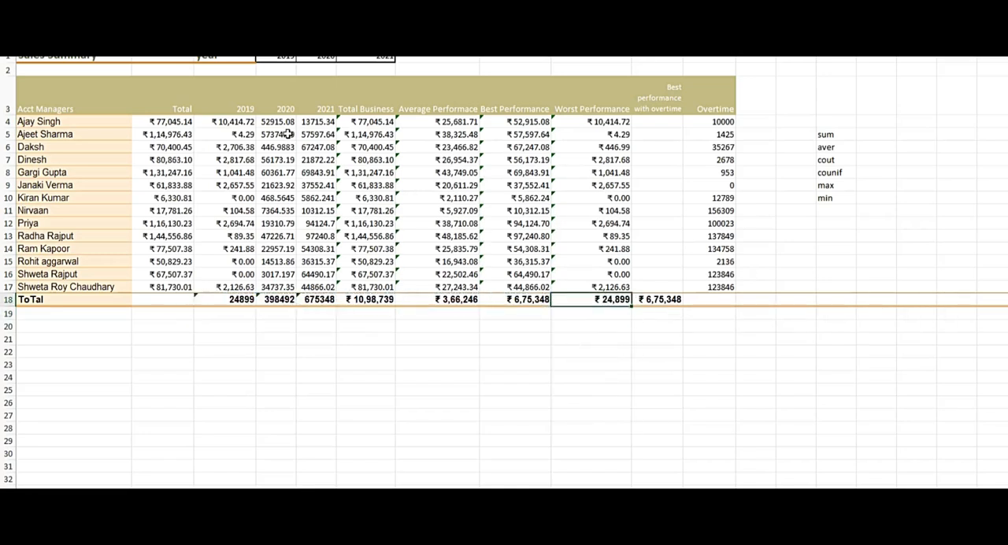
key(Up)
key(Up)
key(Up)
key(Up)
key(Up)
key(Up)
key(Up)
key(Up)
key(Up)
key(Up)
key(Up)
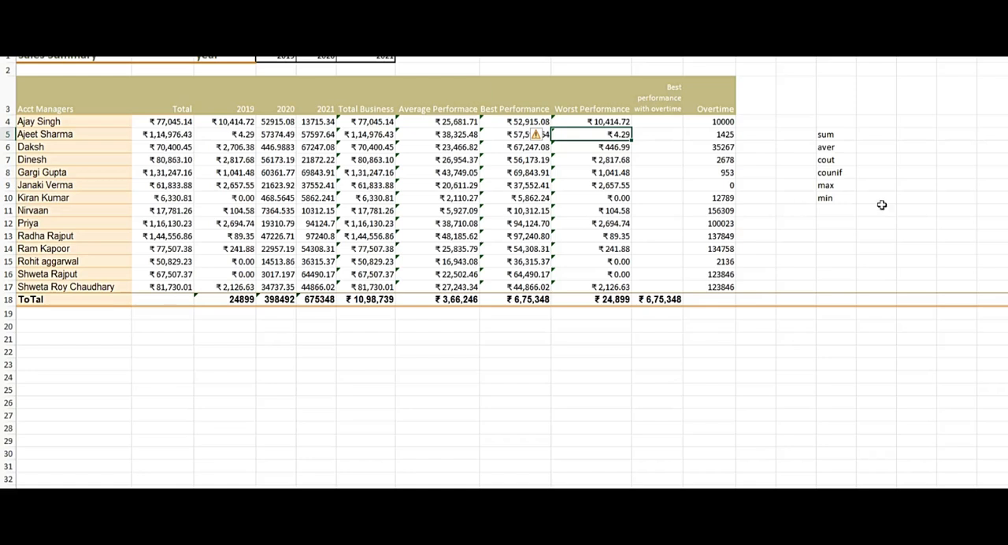
click(849, 191)
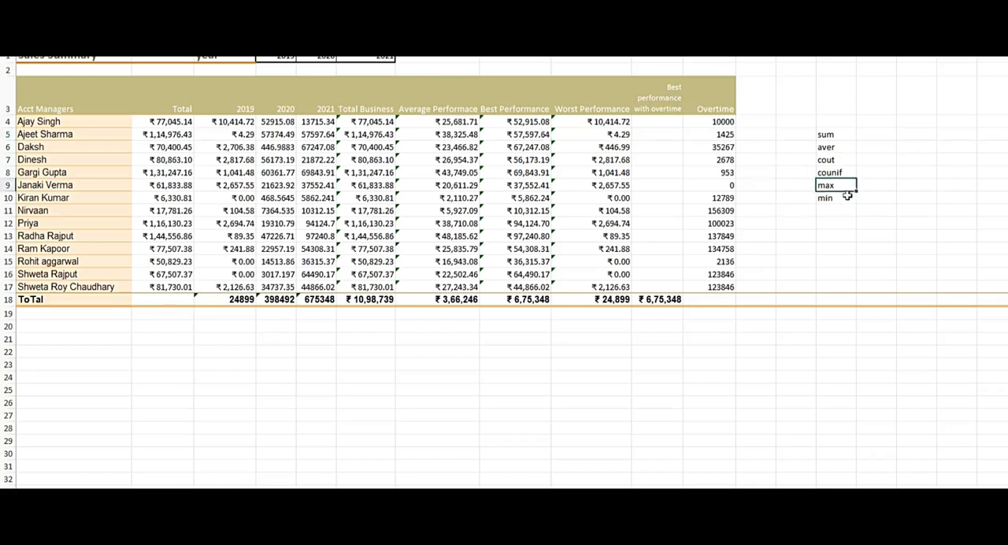
click(840, 198)
drag(838, 161, 839, 174)
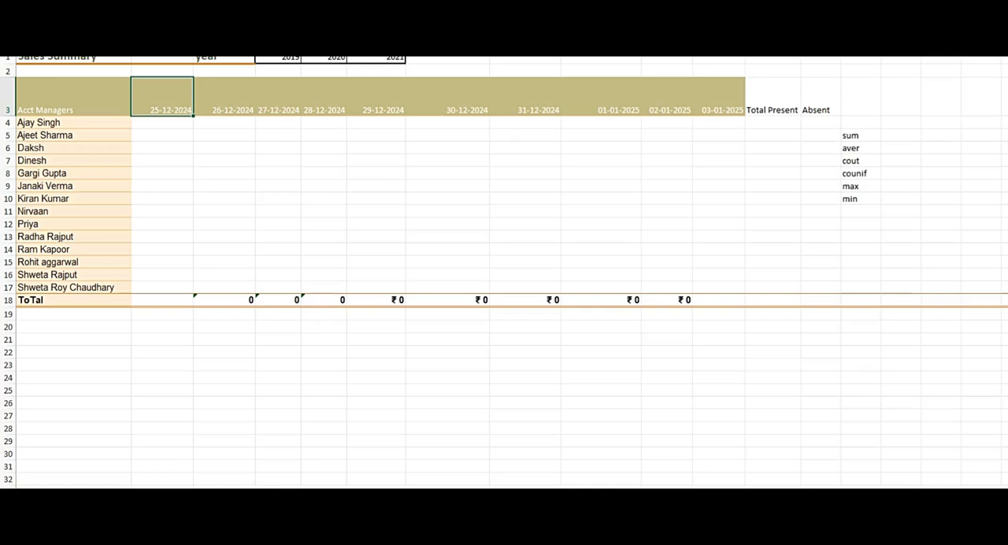
Mark the row 4 account manager's attendance from 25-12-2024 to 29-12-2024 as A, P, A, P, A.
click(759, 121)
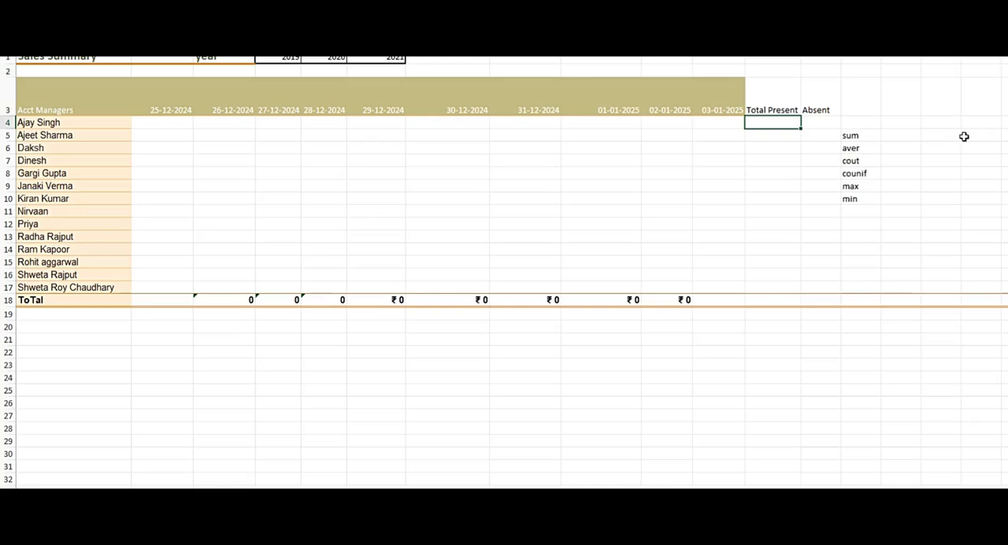
key(Left)
key(Left)
key(Left)
key(Left)
key(Left)
key(Left)
key(Left)
key(Left)
key(Left)
key(Left)
key(Left)
key(Right)
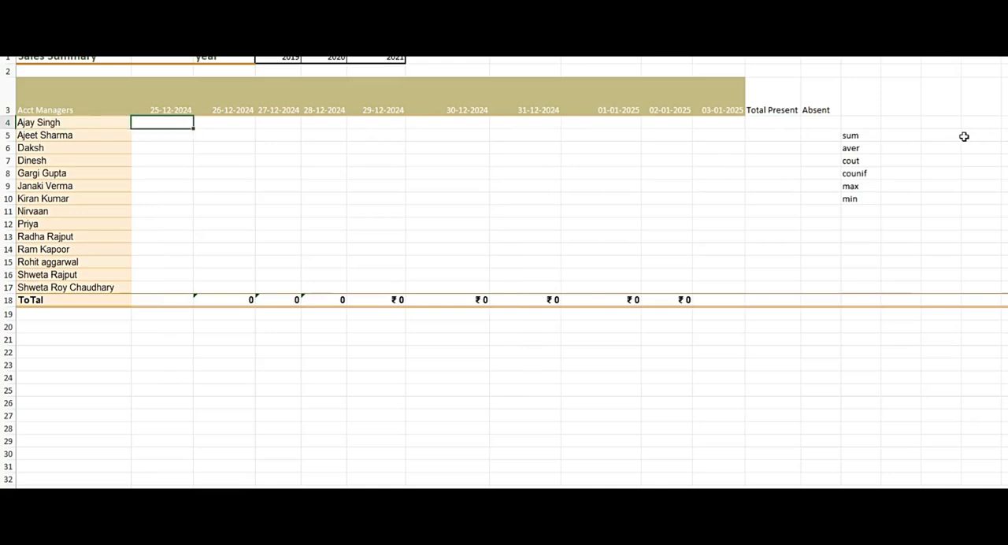
text(A)
key(Right)
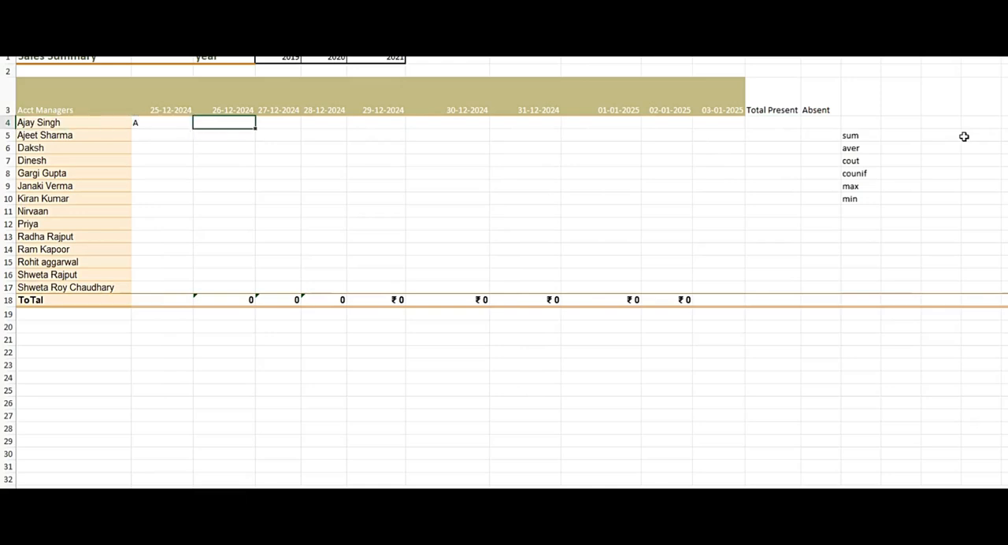
text(P)
key(Right)
text(A)
key(Right)
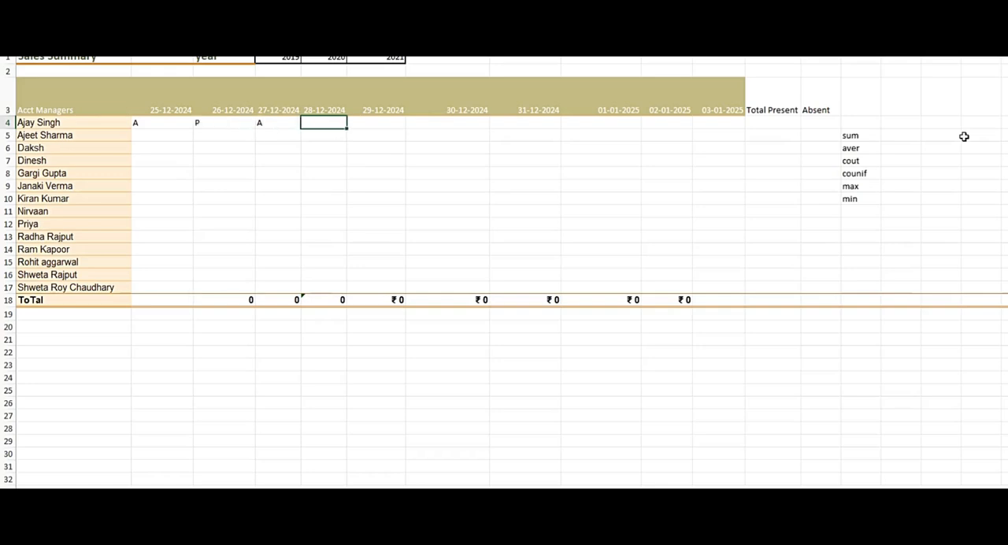
text(P)
key(Right)
text(A)
key(Right)
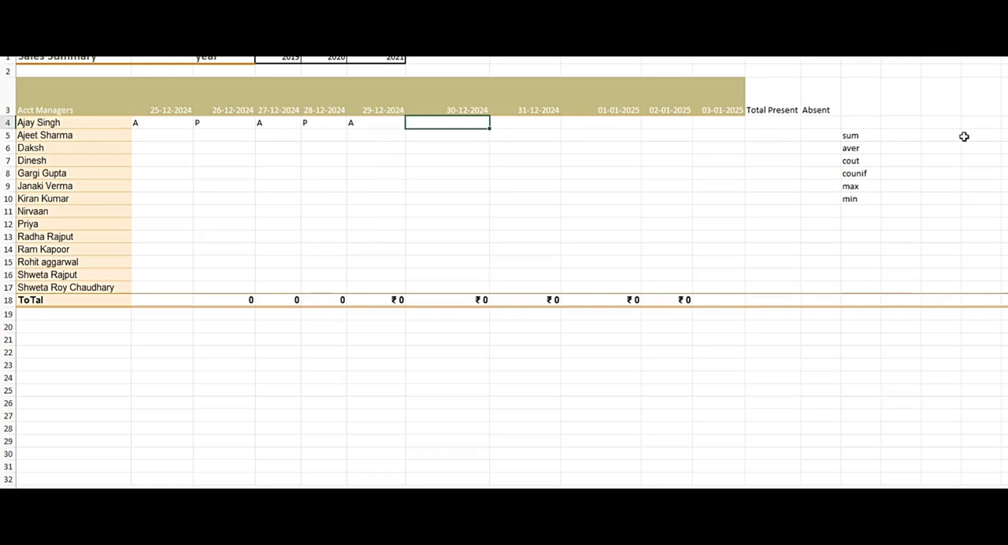
Complete the row 4 attendance with A for 30-12-2024 and P for each date from 31-12-2024 to 03-01-2025.
text(AA)
key(BackSpace)
key(Right)
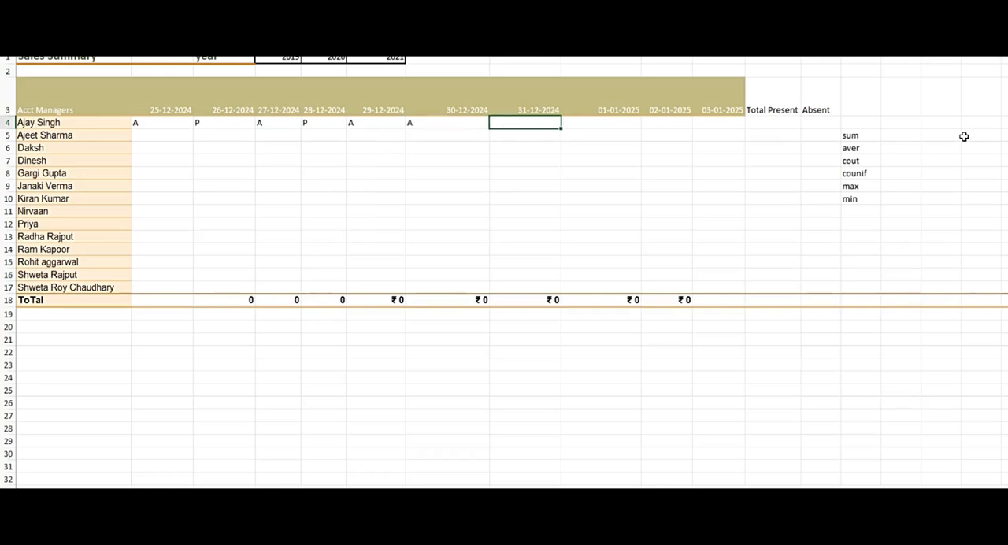
key(Left)
key(Right)
text(P)
key(Right)
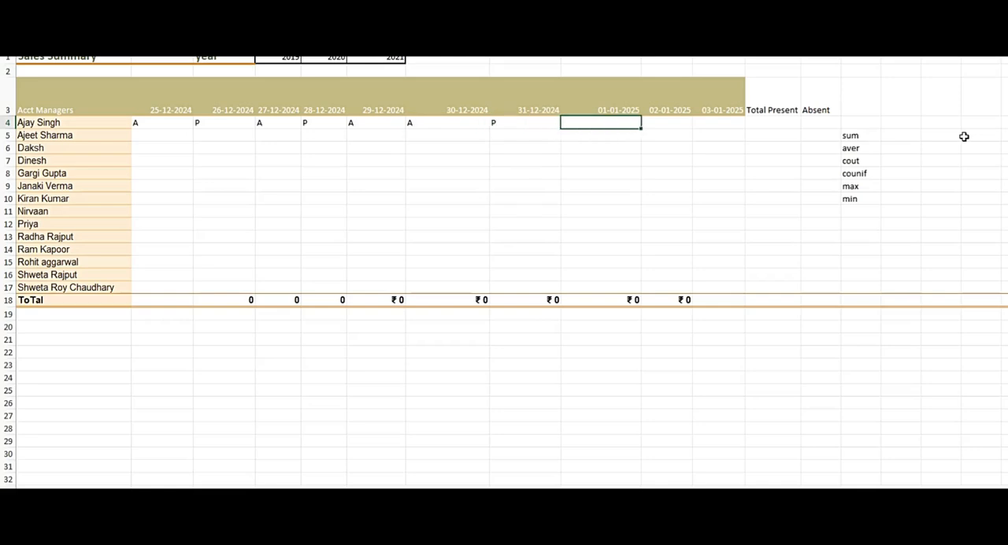
text(P)
key(Right)
text(P)
key(Right)
text(P)
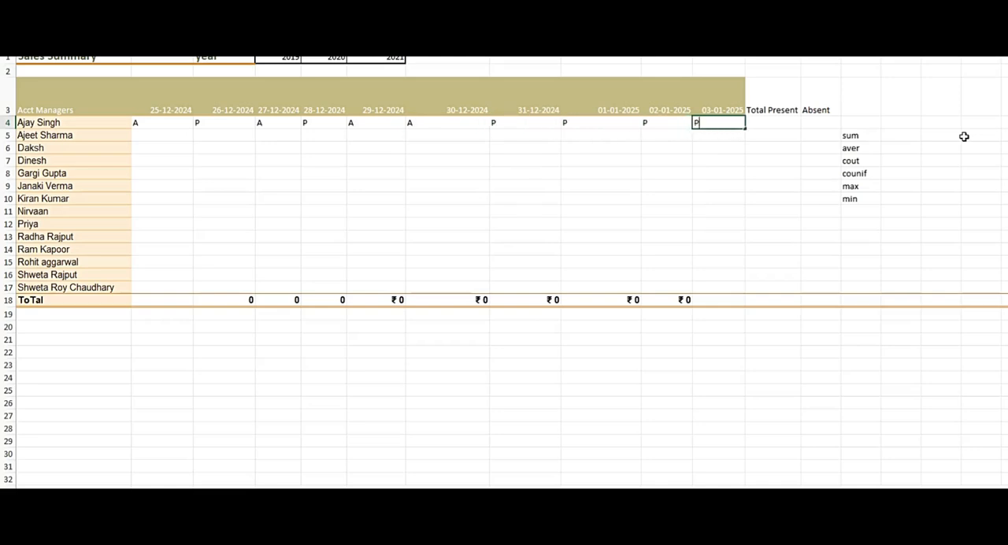
key(Right)
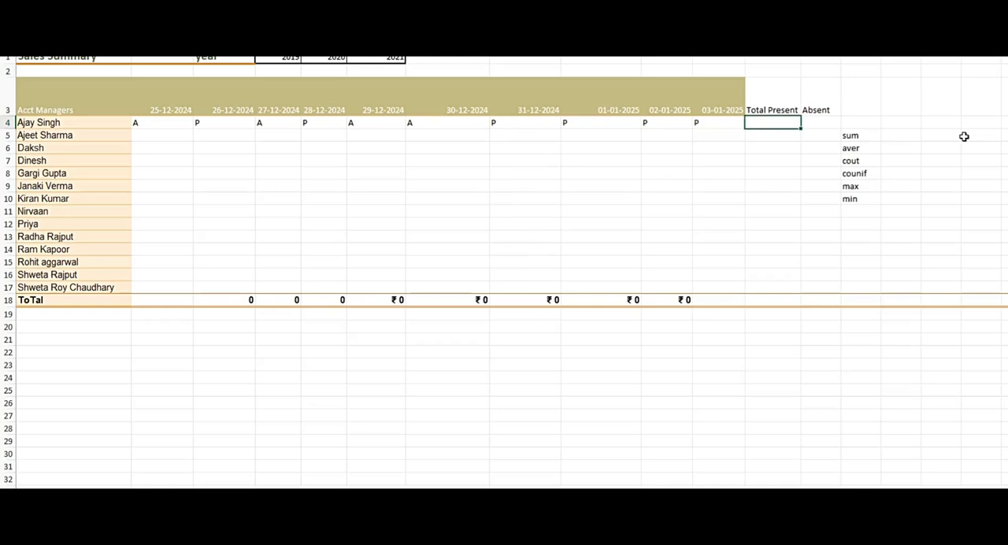
Review the attendance marks across the date columns of row 4.
key(Left)
key(Left)
key(Left)
key(Left)
key(Left)
key(Left)
key(Left)
key(Left)
key(Left)
key(Right)
key(Right)
key(Right)
key(Right)
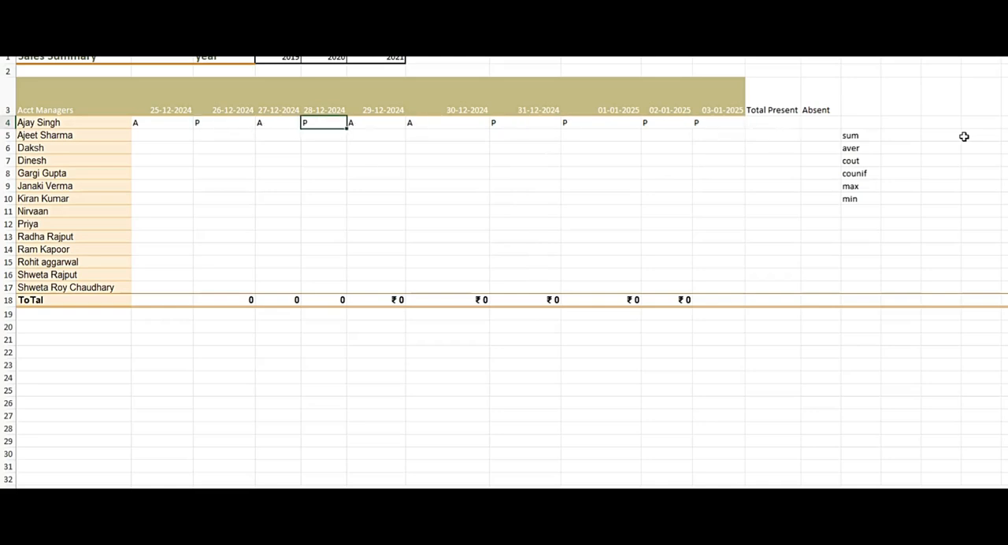
key(Right)
key(Right)
key(Right)
key(Right)
key(Right)
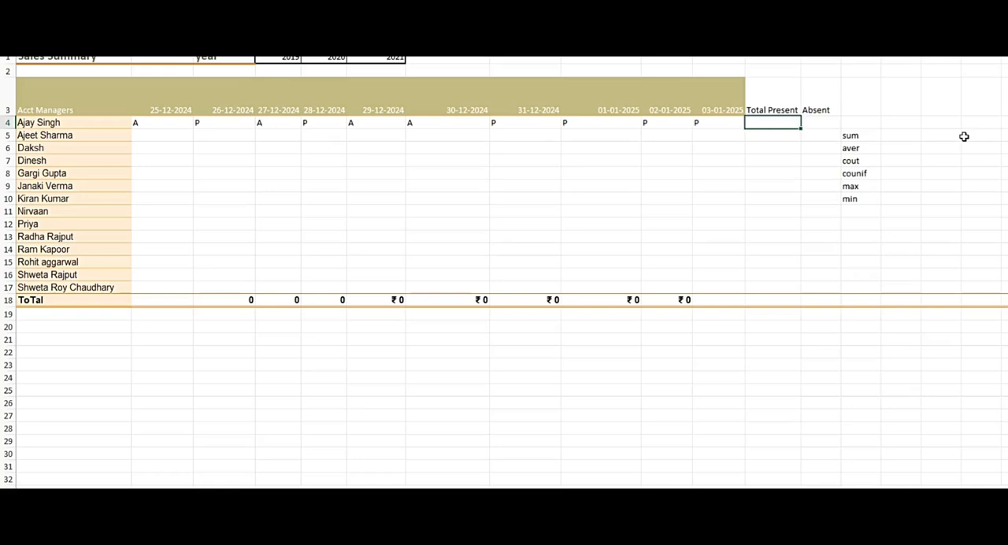
Change the row 4 marks for 29-12-2024, 30-12-2024, 27-12-2024 and 25-12-2024 to P.
key(Left)
key(Left)
key(Left)
key(Left)
key(Left)
key(Left)
key(Left)
key(Left)
key(Right)
key(Right)
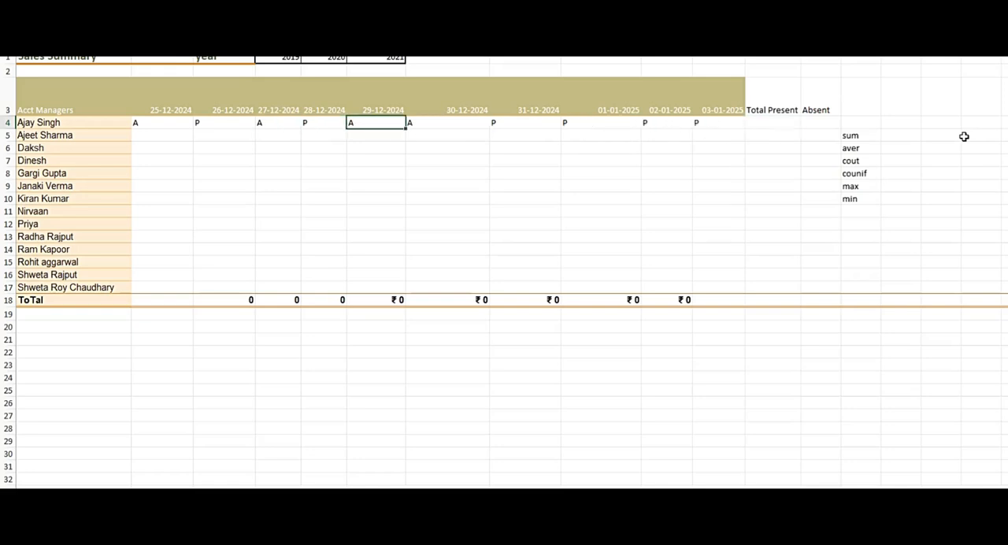
text(P)
key(Right)
text(P)
key(Left)
key(Left)
text(P)
key(Left)
key(Left)
text(P)
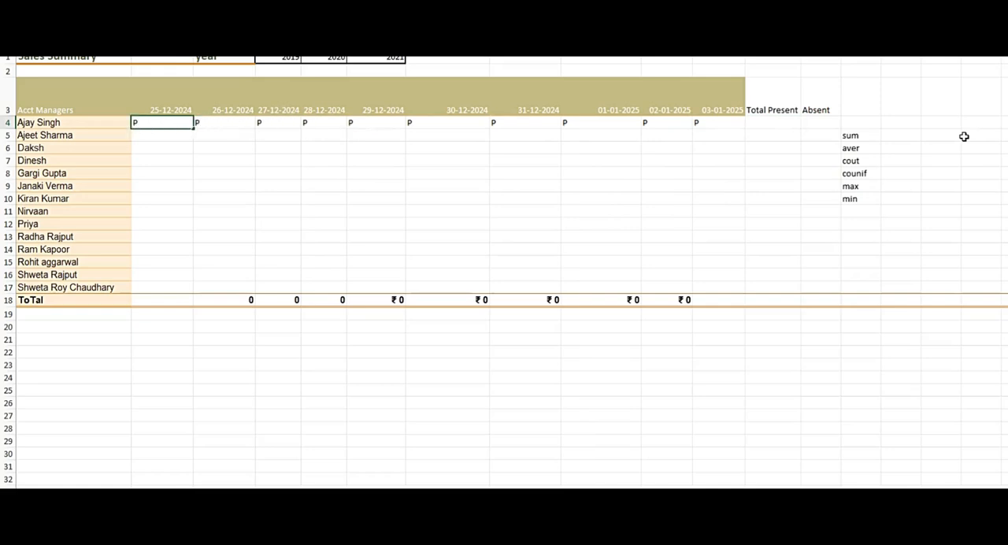
Enter =COUNT(B4:K4) in the Total Present cell of row 4.
key(Right)
key(Right)
key(Right)
key(Right)
key(Right)
key(Right)
key(Right)
key(Right)
key(Right)
key(Right)
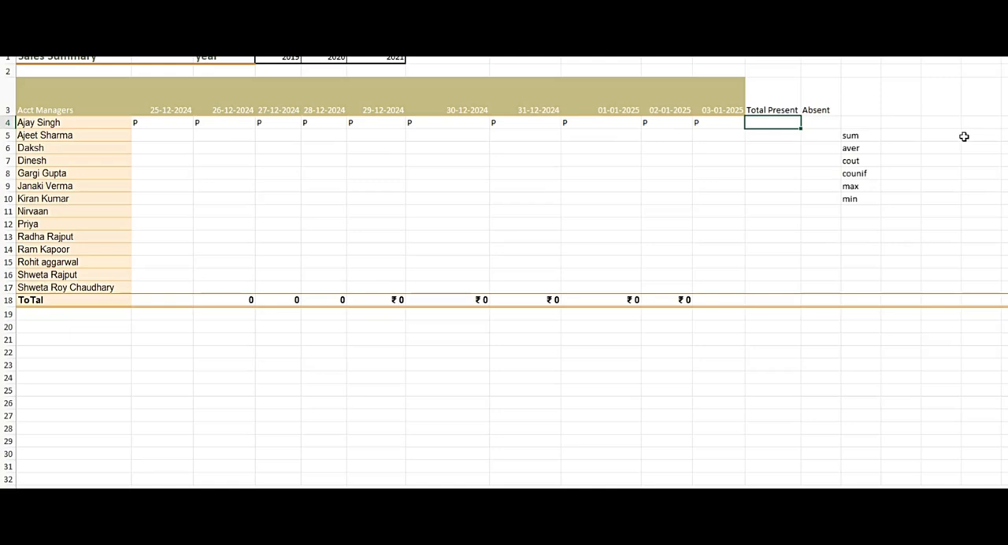
text(=COUN)
key(Tab)
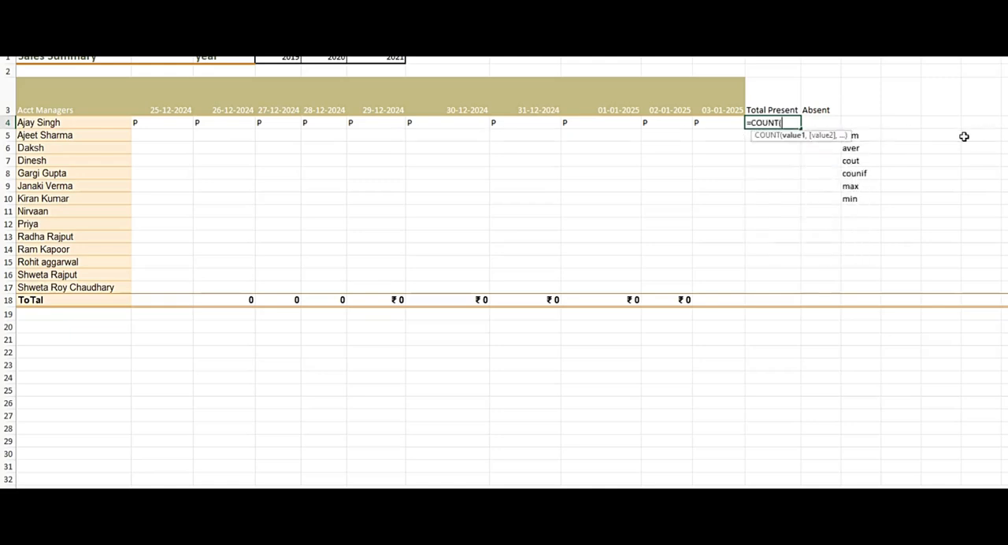
key(Left)
key(Left)
key(Left)
key(Left)
key(Left)
key(Left)
key(Left)
key(Left)
key(Left)
key(Left)
key(Left)
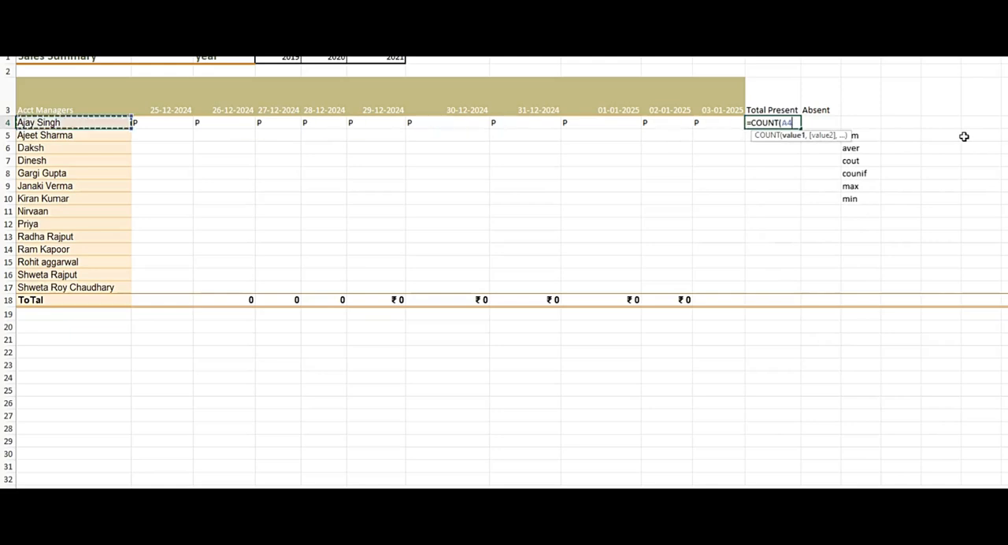
key(Right)
key(shift+Right)
key(shift+Right)
key(shift+Right)
key(shift+Right)
key(shift+Right)
key(shift+Right)
key(shift+Right)
key(shift+Right)
key(shift+Right)
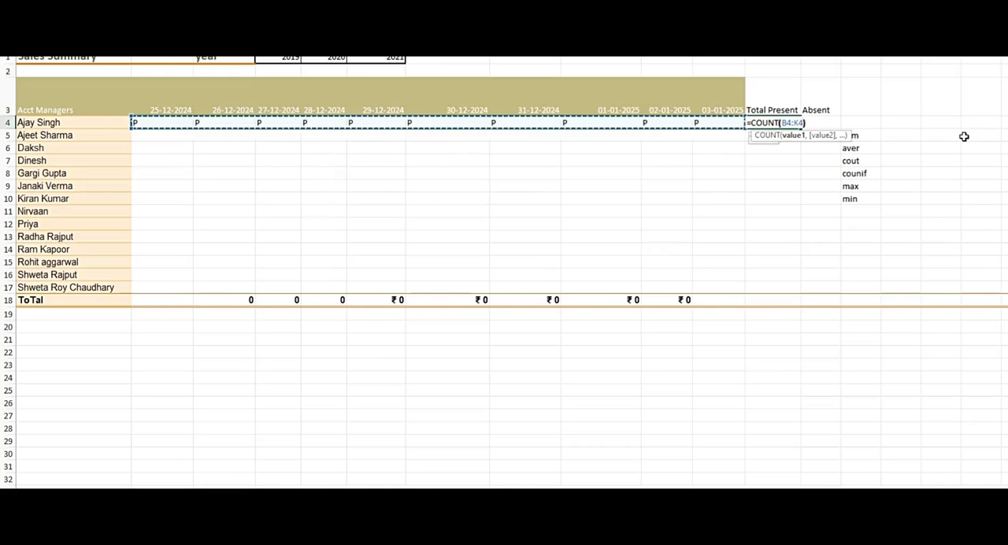
key(Return)
key(Up)
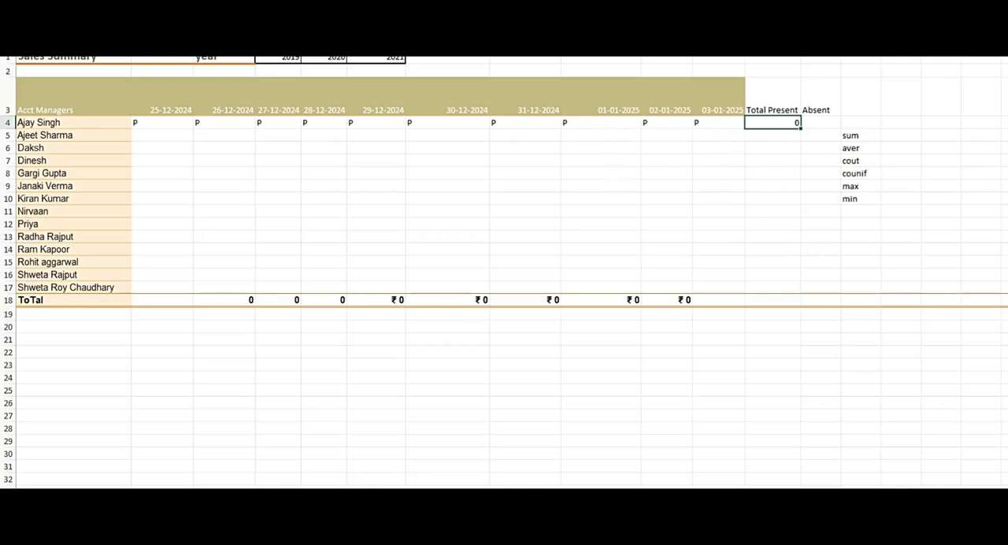
Edit the Total Present formula in row 4 so that it counts the non-empty cells in B4:K4.
key(F2)
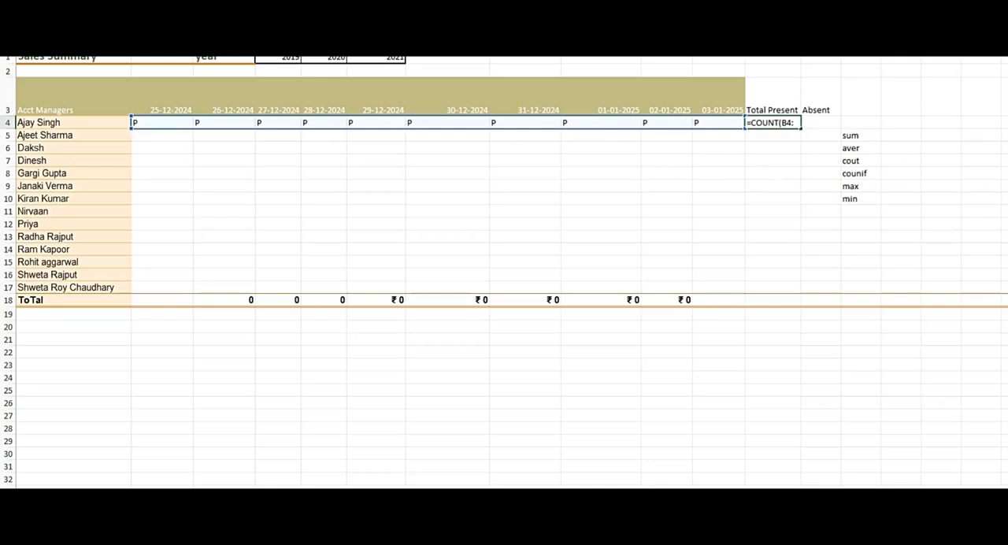
key(Return)
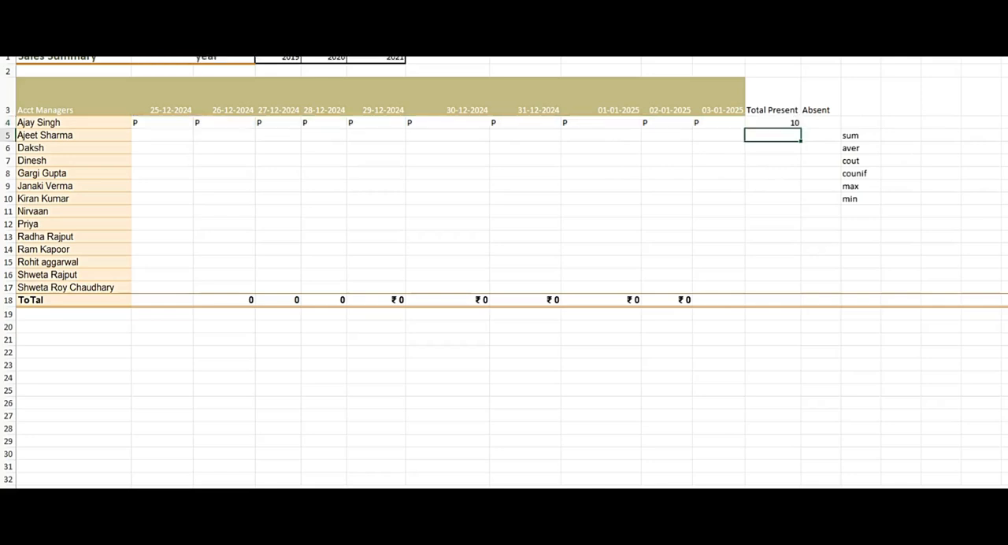
key(Up)
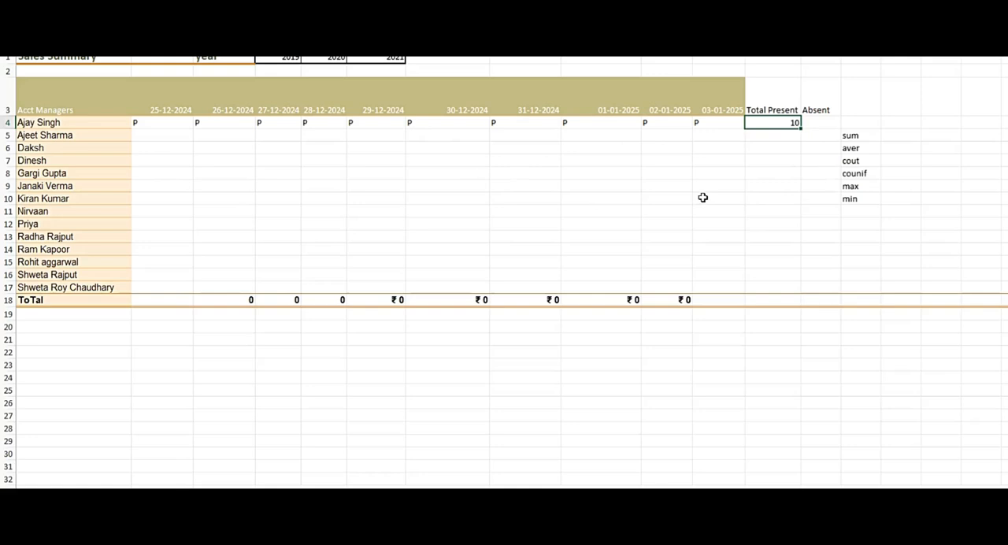
Change the row 4 attendance marks for 01-01-2025 and 30-12-2024 to A.
click(620, 122)
text(A)
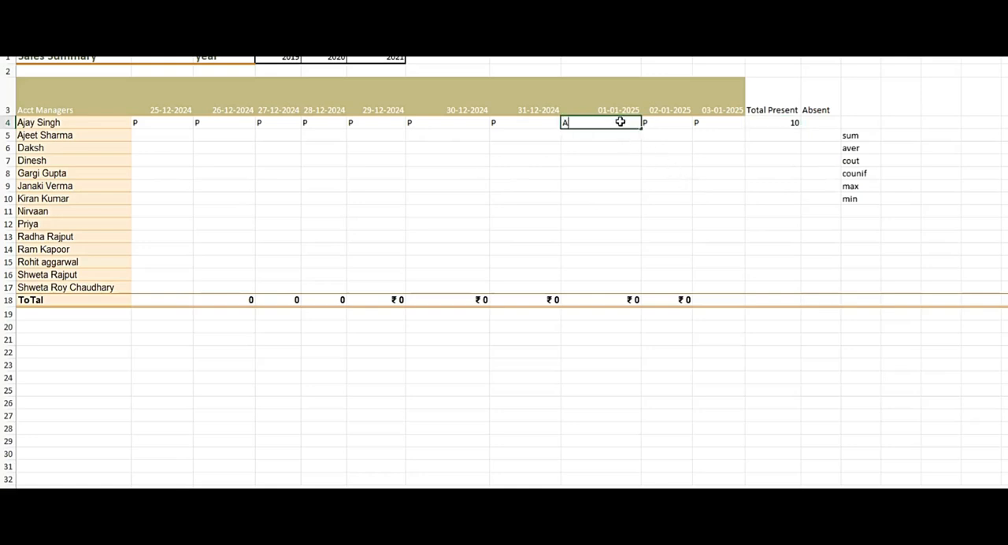
key(Return)
key(Up)
key(Left)
key(Left)
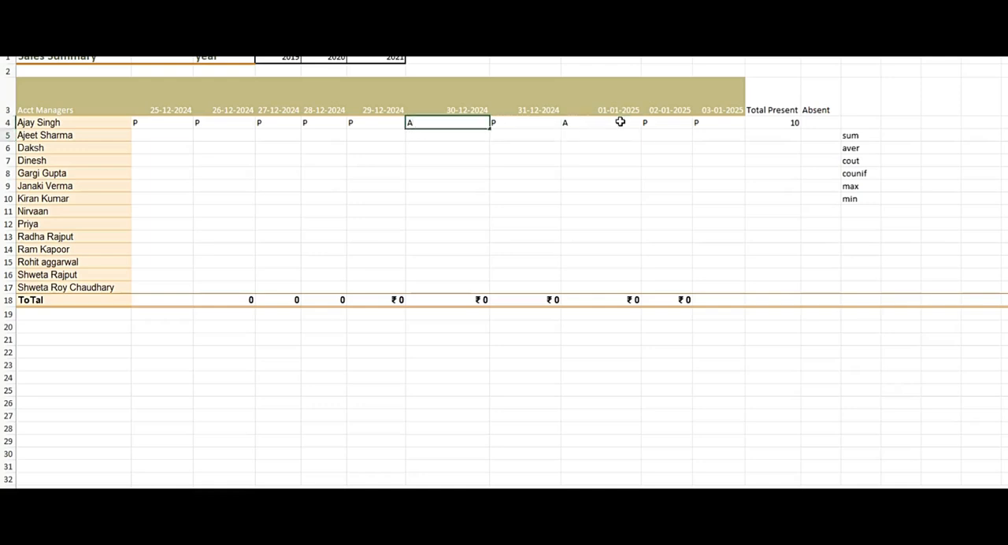
text(A)
key(Right)
key(Right)
key(Right)
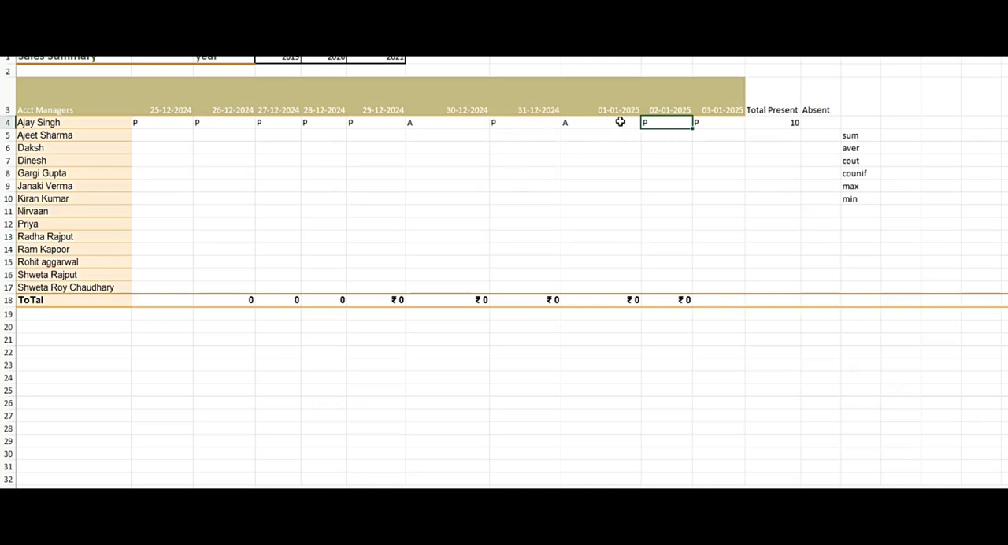
Clear the Total Present formula in row 4 and try a COUNTIF formula with the criterion "P".
key(Left)
key(Left)
key(Left)
key(Left)
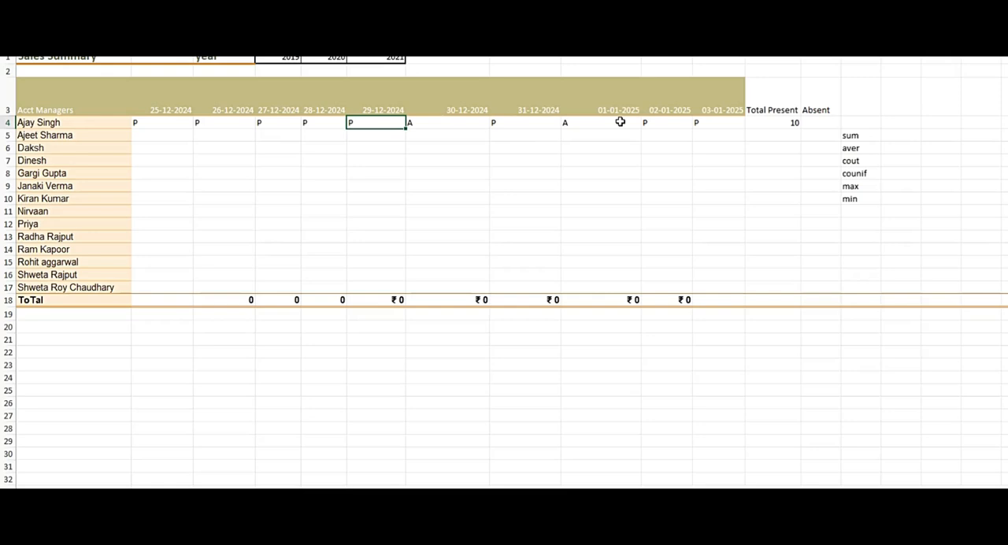
key(Right)
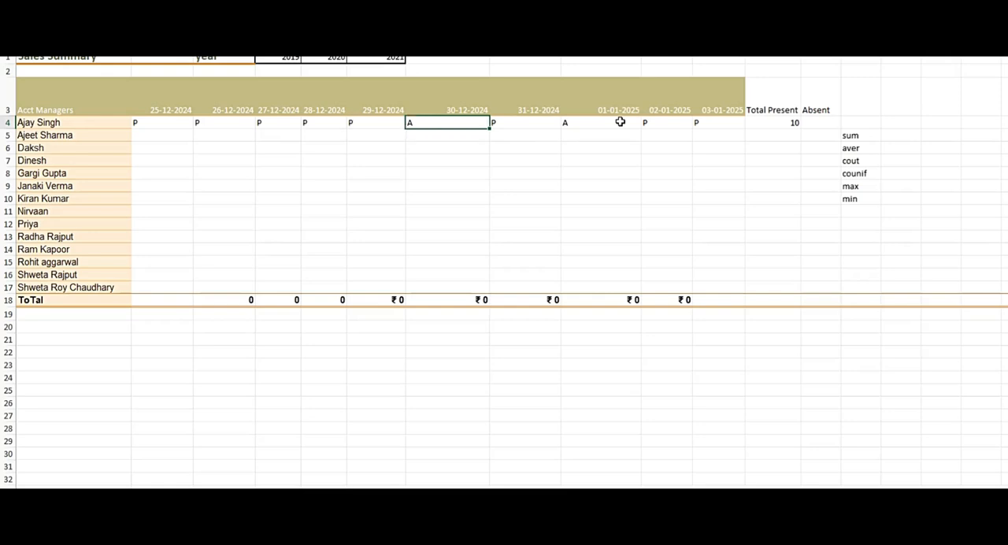
key(Right)
key(Right)
key(Right)
key(Right)
key(Right)
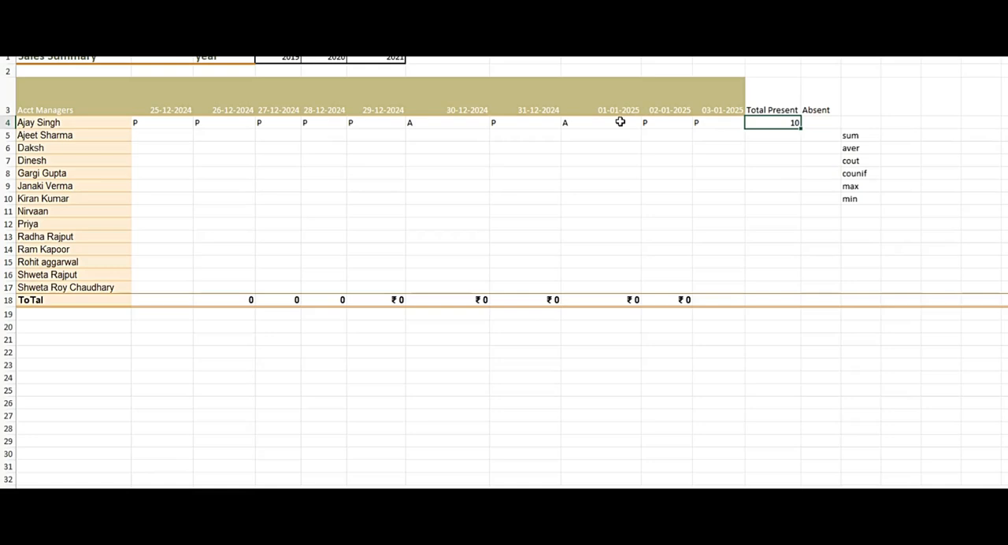
key(Right)
key(Left)
key(Delete)
text(=COUNTIF(,"P"))
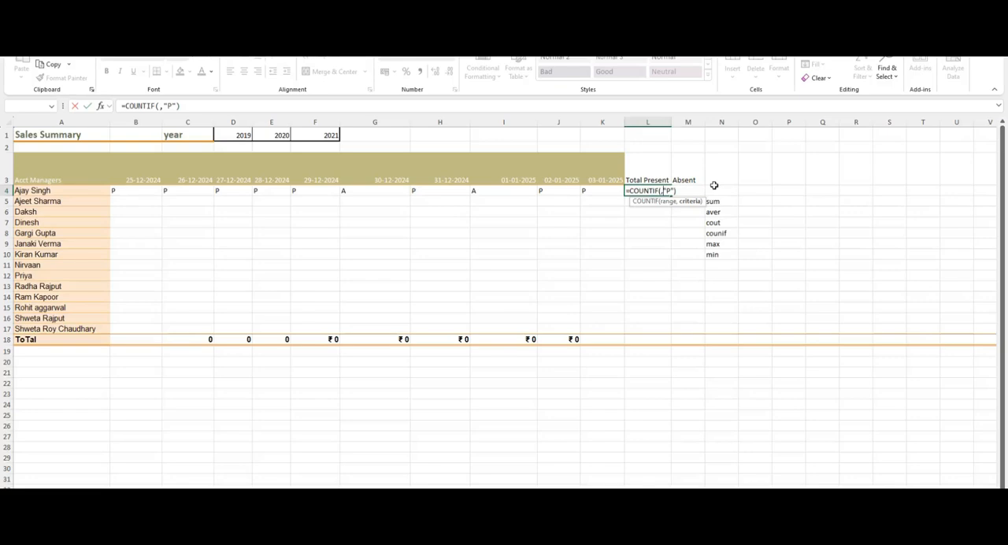
key(Escape)
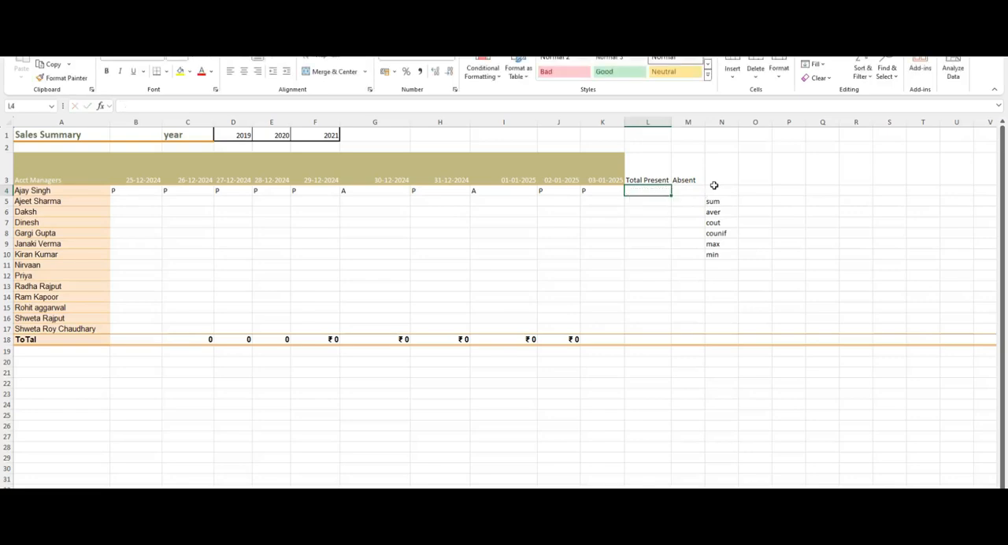
Enter =COUNTIF(B4:K4,"P") in the Total Present cell of row 4.
text(=COUN)
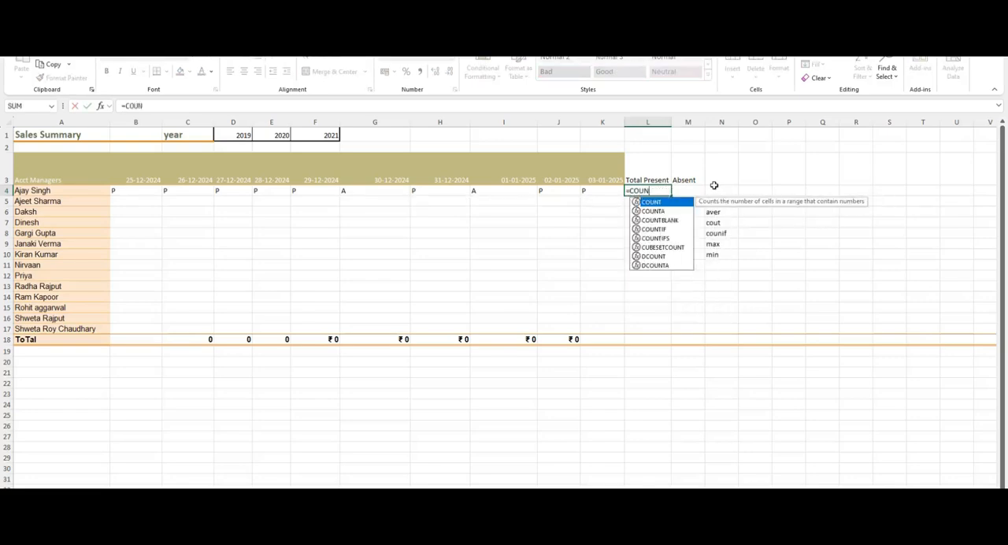
key(Down)
key(Down)
key(Down)
key(Tab)
key(Left)
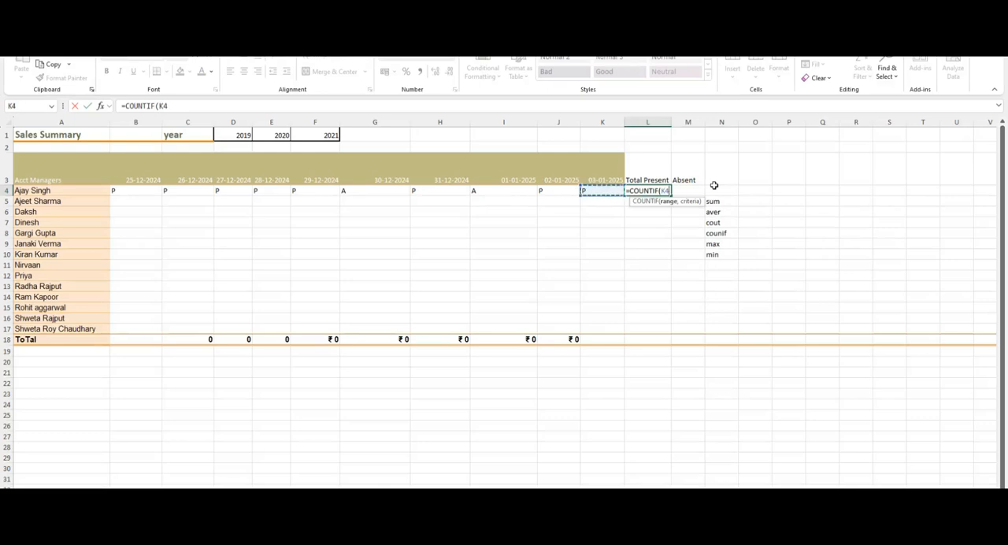
key(ctrl+shift+Left)
key(shift+Right)
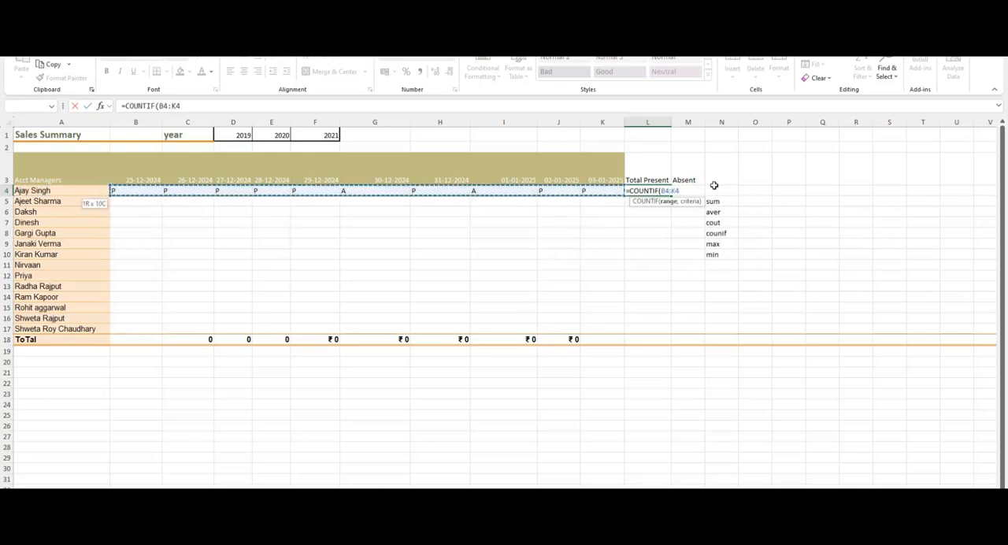
text(,)
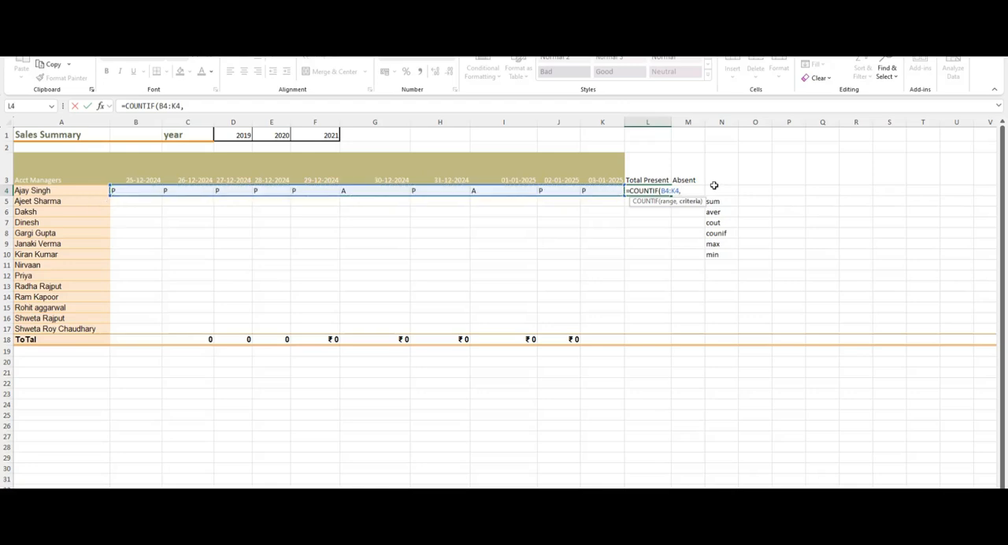
text("P"))
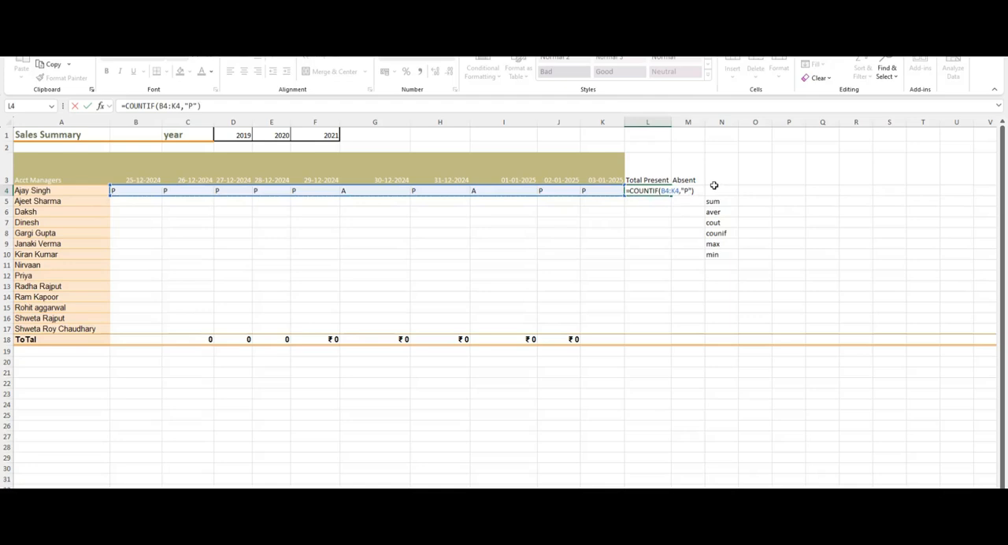
key(ctrl+Return)
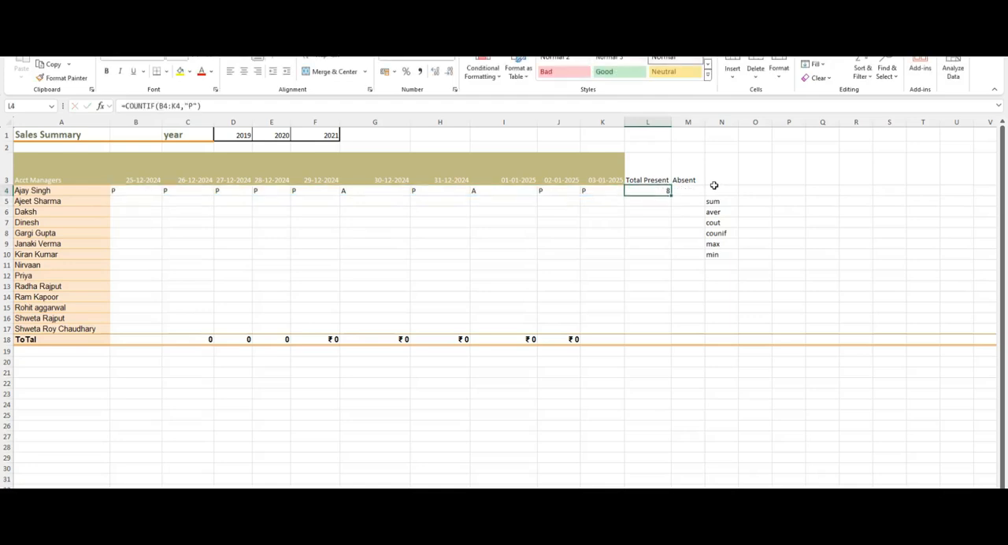
Go through the attendance marks in row 4 to check them against the Total Present count.
key(Left)
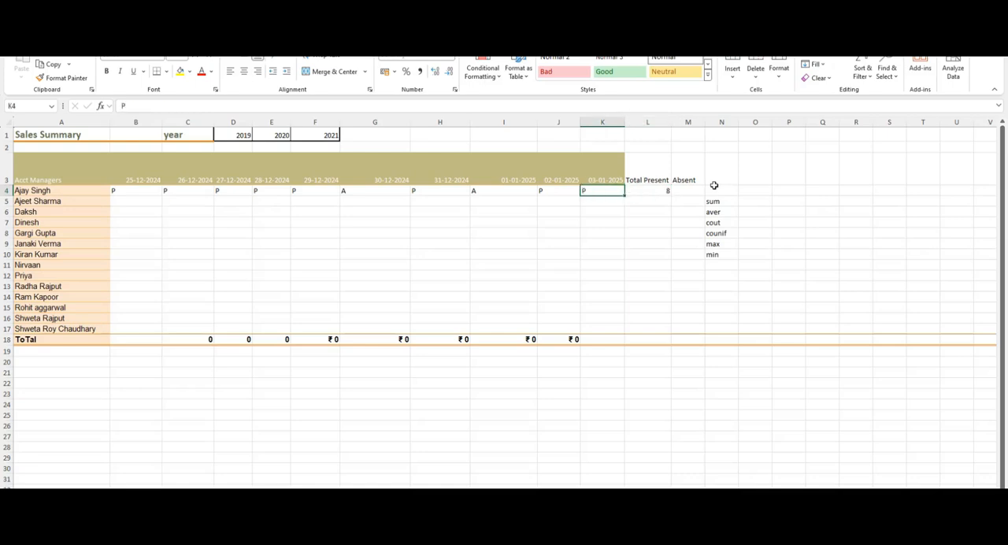
key(Left)
key(Left)
key(Left)
key(Left)
key(Left)
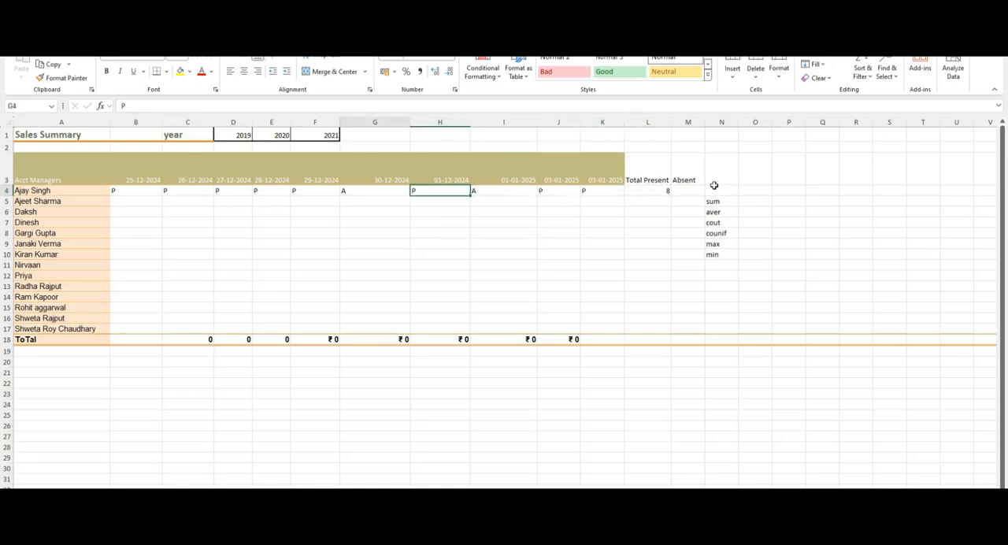
key(Left)
key(Left)
key(Left)
key(Left)
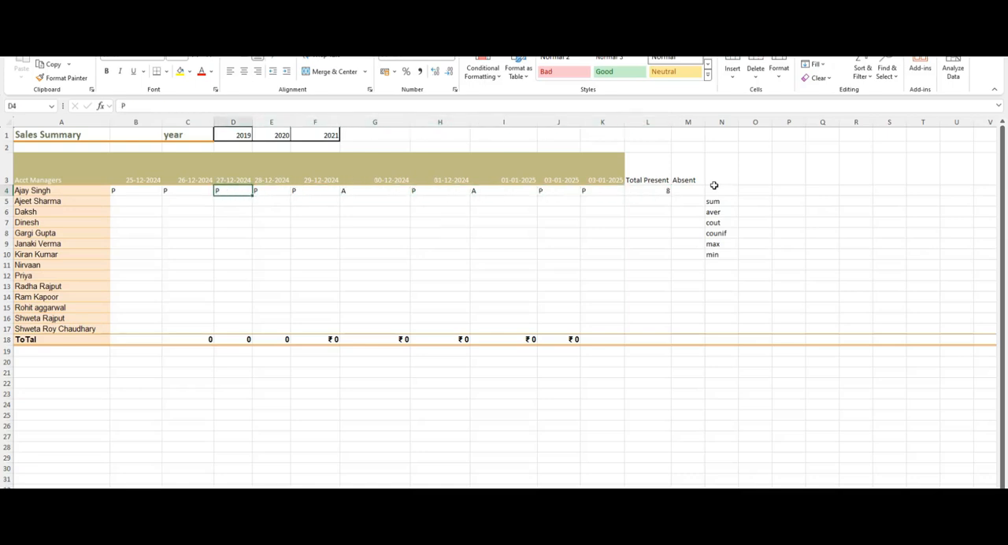
key(Right)
key(Right)
key(Right)
key(Right)
key(Right)
key(Right)
key(Right)
key(Right)
key(Right)
key(Right)
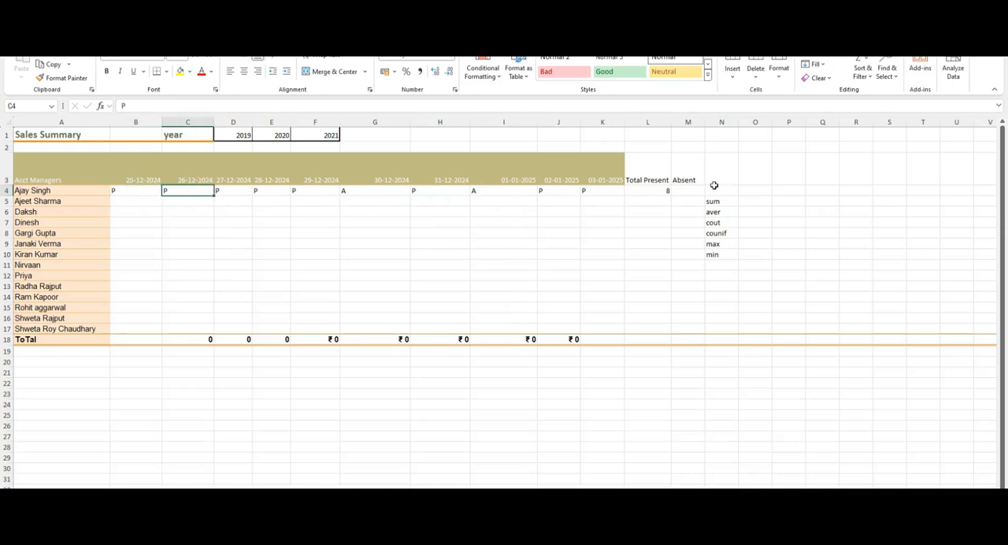
key(Right)
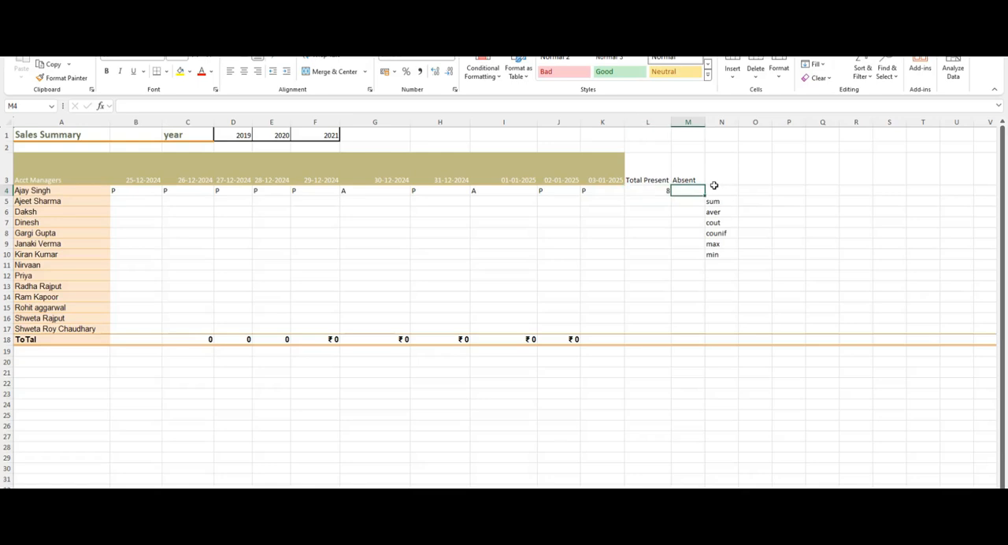
Copy the row 4 Total Present formula into the Absent cell of the same row.
key(Left)
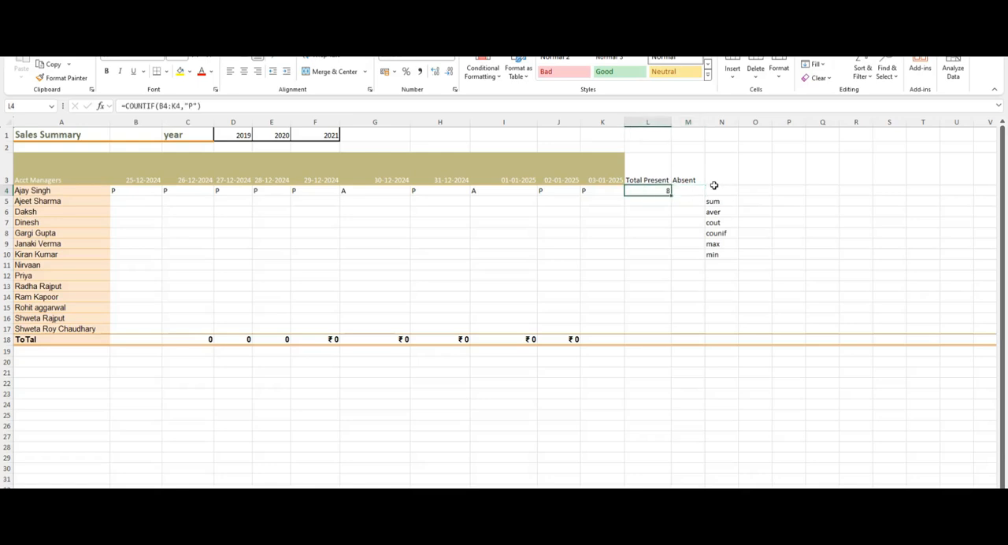
key(ctrl+c)
key(Right)
key(ctrl+v)
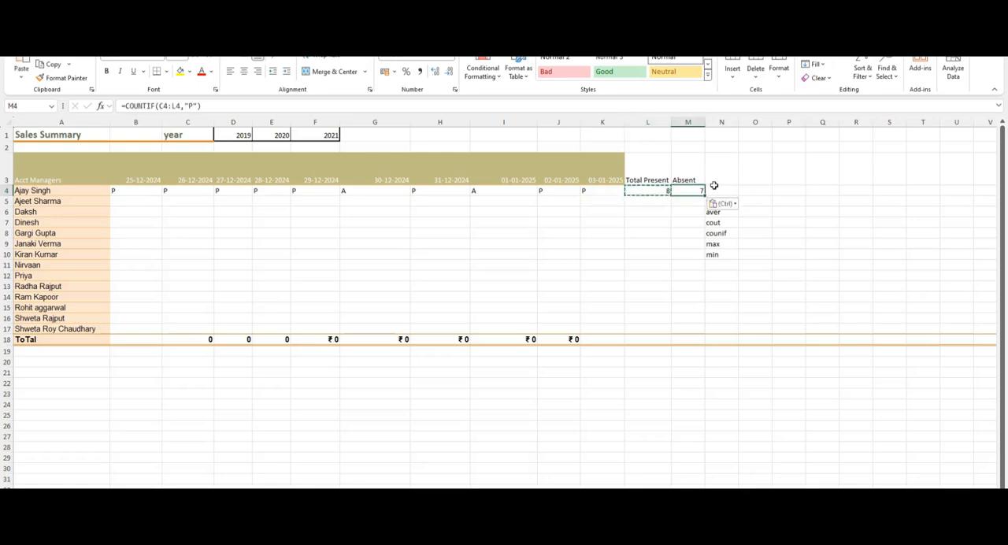
key(Escape)
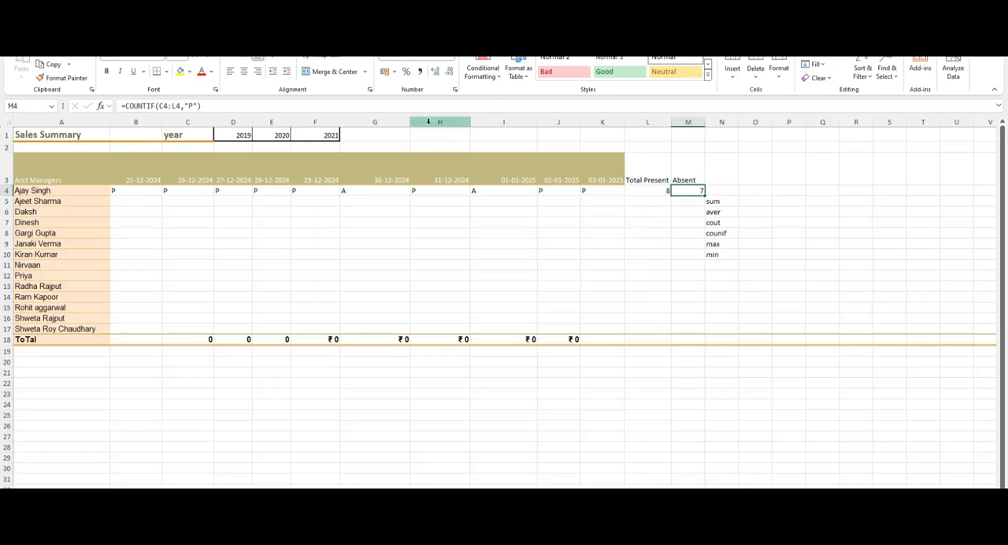
Change the criterion of the row 4 Absent formula to "A".
click(190, 106)
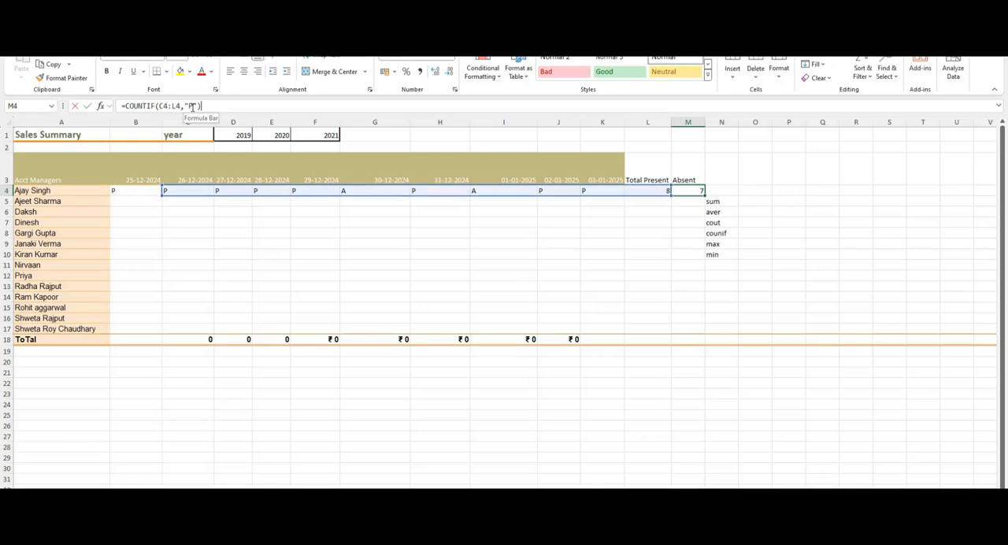
key(BackSpace)
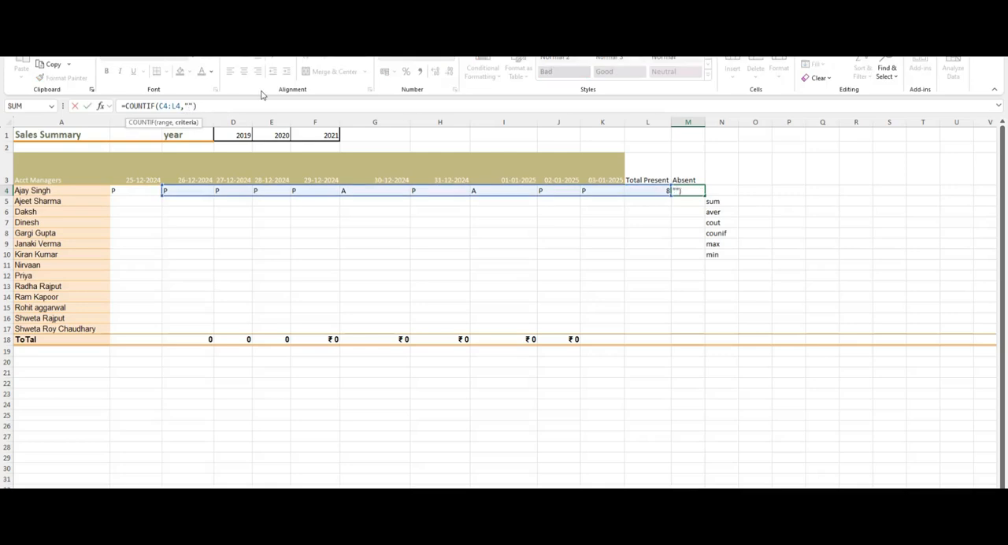
key(Return)
key(Up)
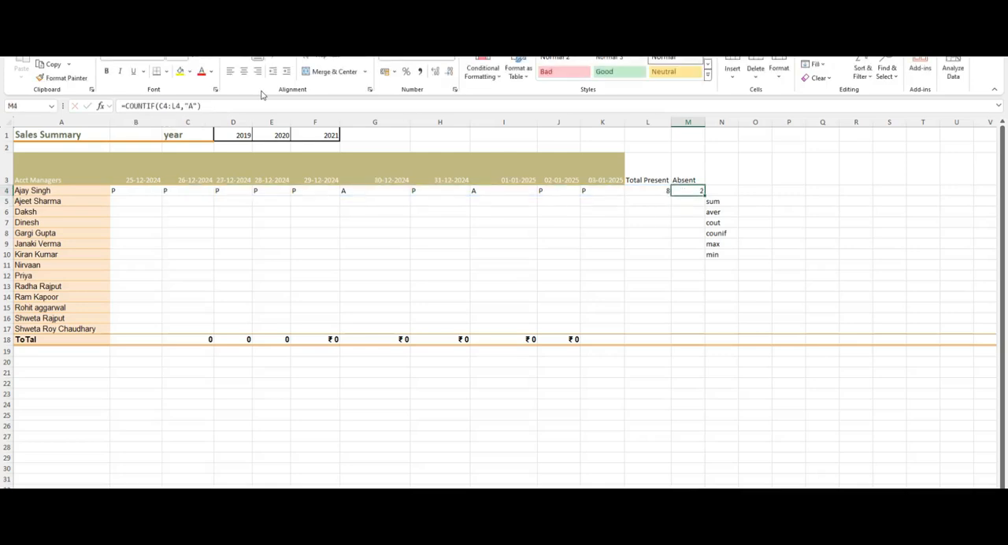
Fill the row 4 attendance marks in columns B to K down through row 17.
key(Left)
key(Left)
key(Left)
key(Left)
key(Left)
key(Left)
key(Left)
key(Left)
key(Left)
key(Left)
key(Left)
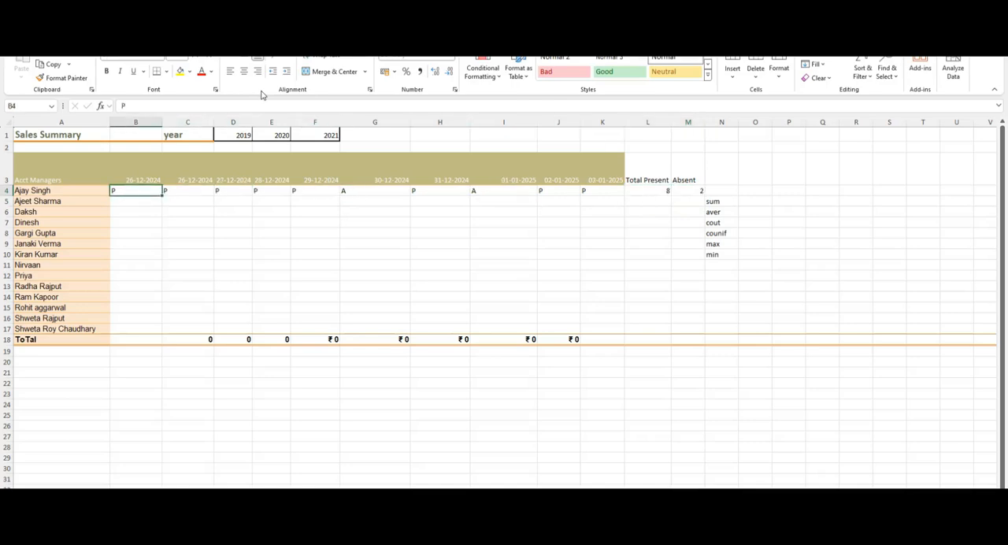
key(shift+Right)
key(shift+Right)
key(shift+Right)
key(shift+Right)
key(shift+Right)
key(shift+Right)
key(shift+Right)
key(shift+Right)
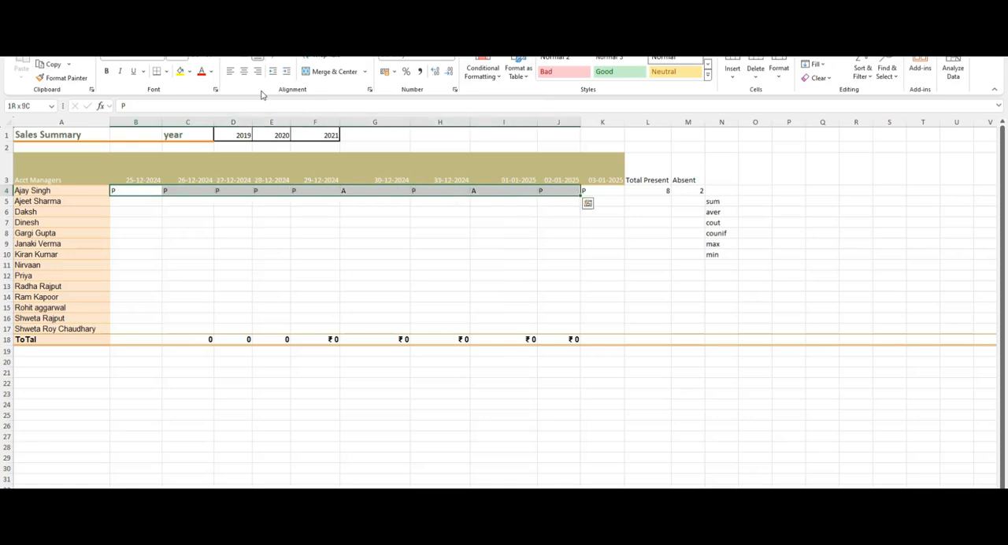
key(shift+Right)
key(shift+Down)
key(shift+Down)
key(shift+Down)
key(shift+Down)
key(shift+Down)
key(shift+Down)
key(shift+Down)
key(shift+Down)
key(shift+Down)
key(shift+Down)
key(shift+Down)
key(shift+Down)
key(shift+Down)
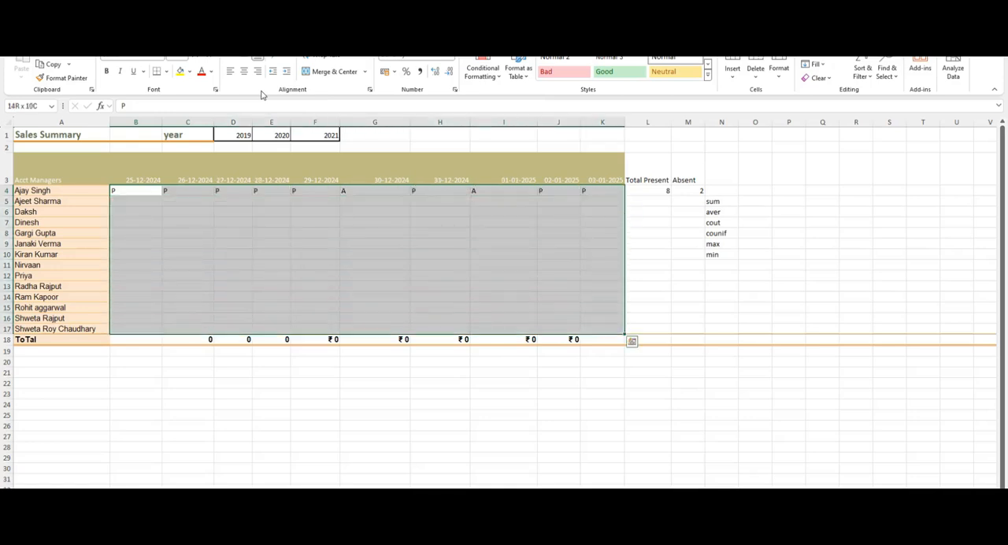
key(ctrl+d)
Fill the row 4 Total Present and Absent formulas down through row 17.
key(Right)
key(Right)
key(Right)
key(Right)
key(Right)
key(Right)
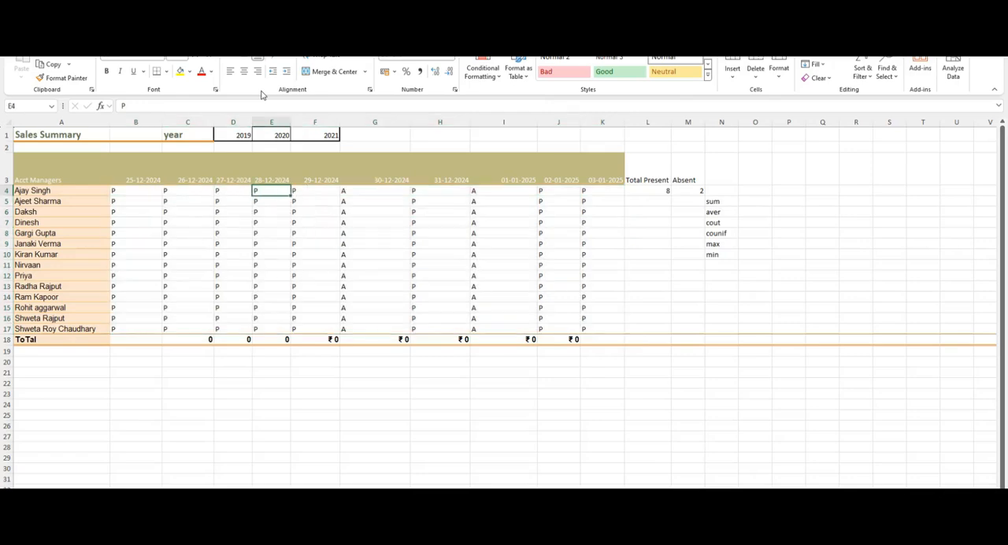
key(Right)
key(Right)
key(Right)
key(ctrl+Down)
key(Right)
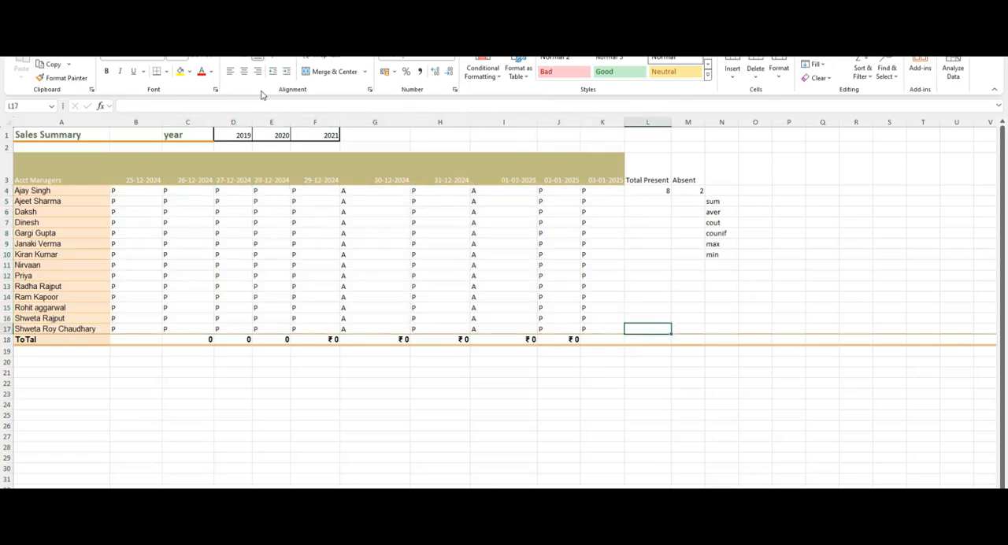
key(Up)
key(Down)
key(shift+Right)
key(ctrl+shift+Up)
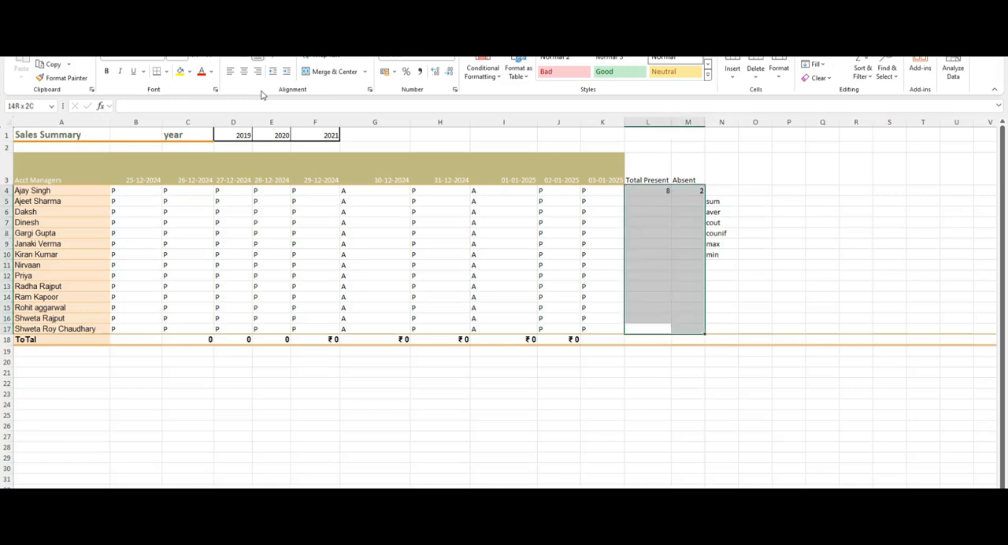
key(ctrl+d)
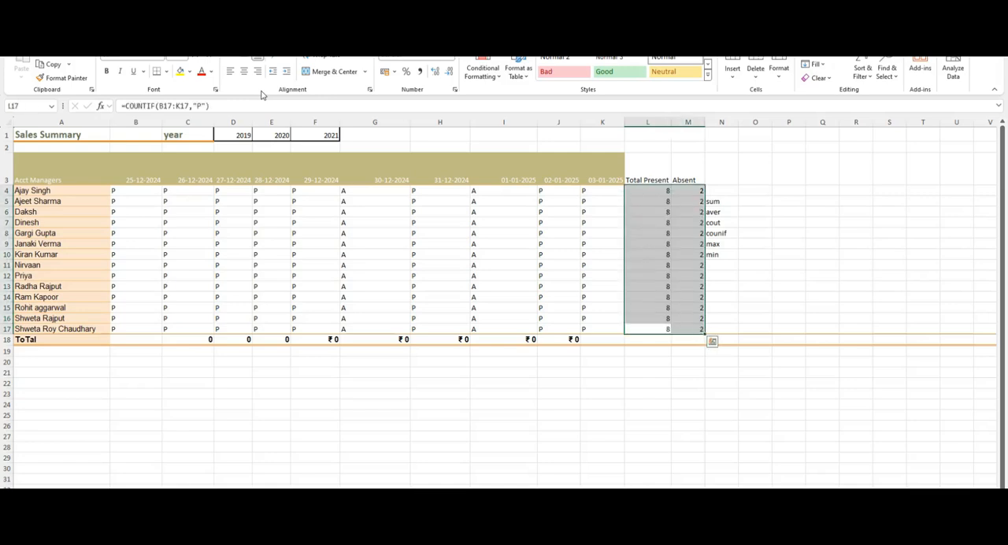
Change the row 12 attendance mark for 02-01-2025 to A.
key(Left)
key(Left)
key(Up)
key(Up)
key(Up)
key(Up)
key(Up)
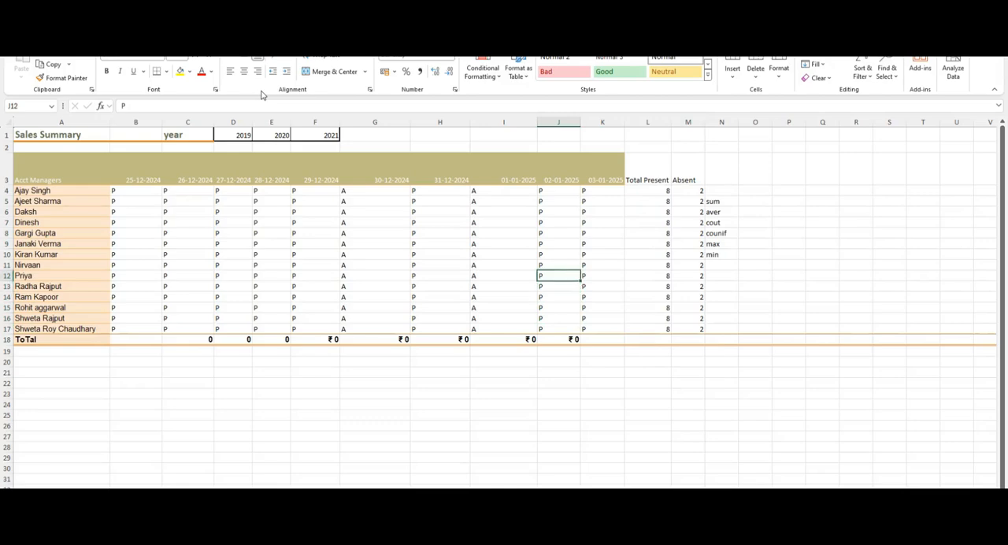
text(A)
key(Return)
Change the row 10 attendance mark for 29-12-2024 to S.
key(Left)
key(Up)
key(Up)
key(Up)
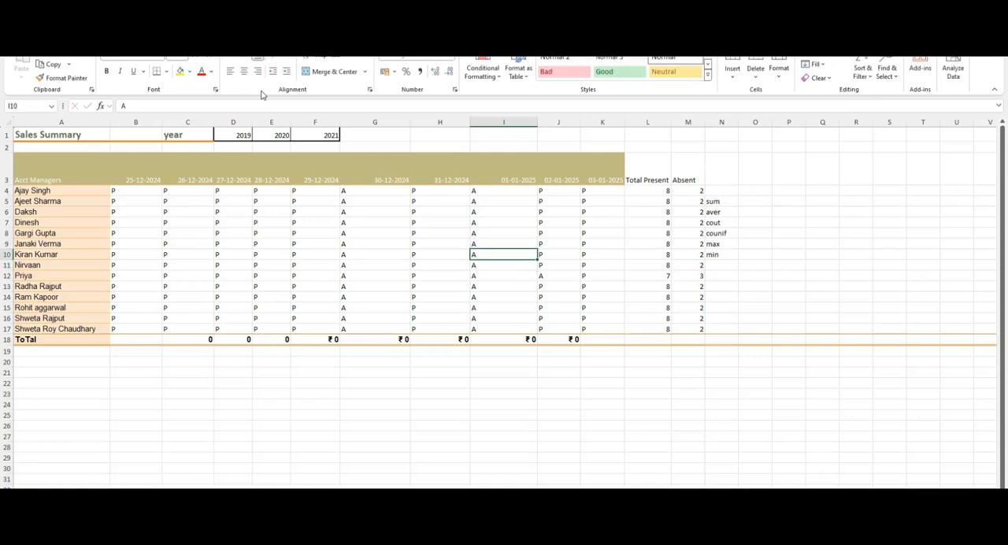
key(Left)
key(Left)
key(Left)
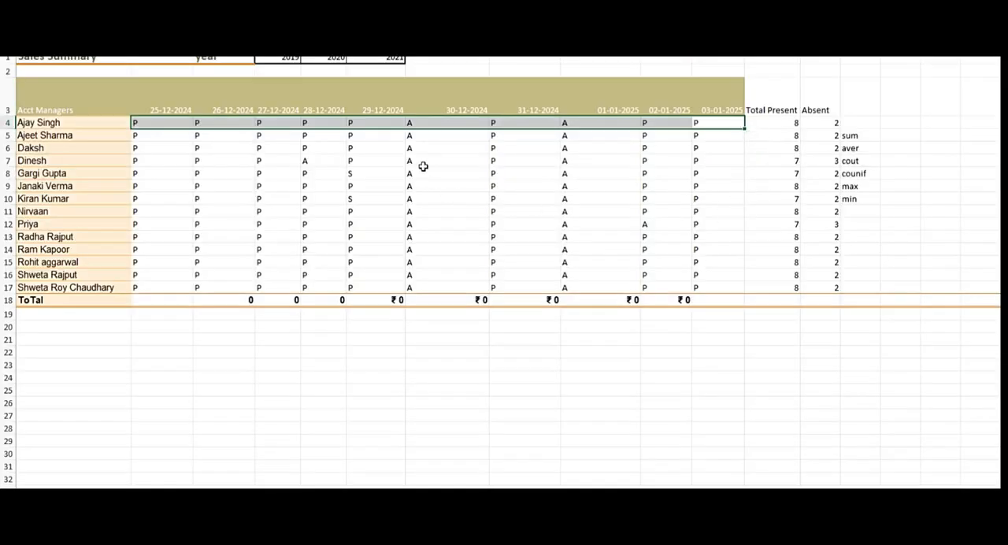
Select the Total Present cell of row 4 and highlight the attendance range B4:K4 that it counts.
click(423, 162)
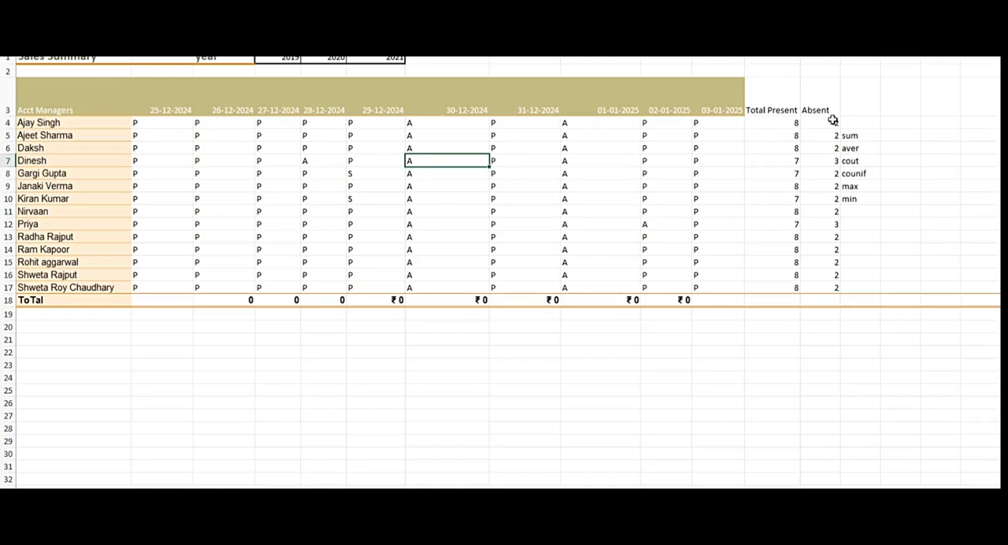
click(785, 126)
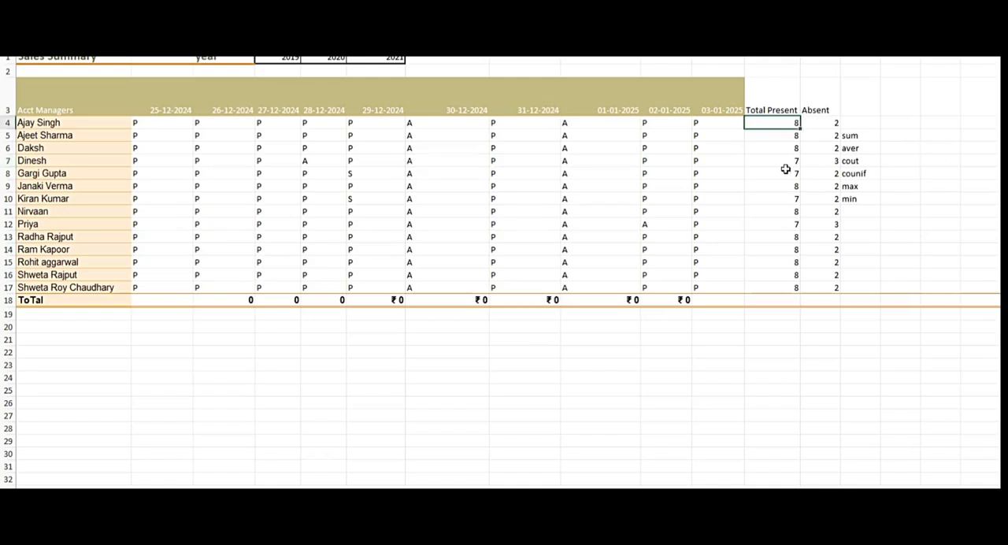
key(Left)
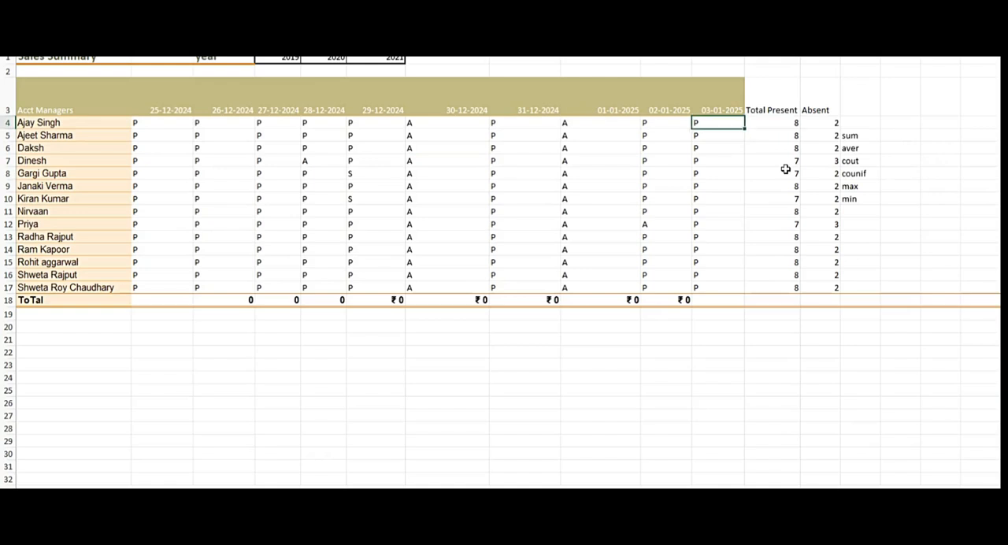
key(ctrl+shift+Left)
key(shift+Right)
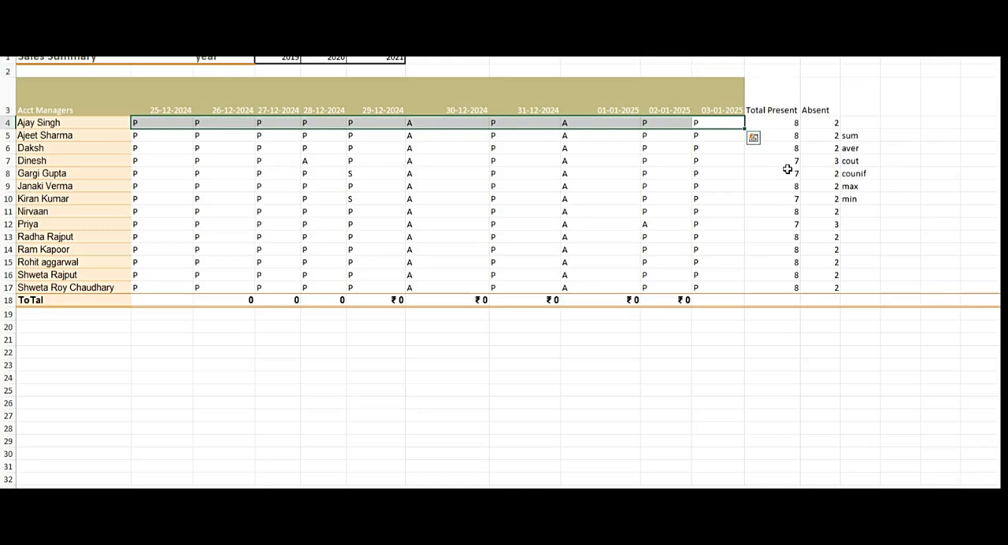
Go through the row 5 attendance marks and highlight the row starting from 25-12-2024 to illustrate the relative reference.
key(Down)
key(Left)
key(Left)
key(Left)
key(Left)
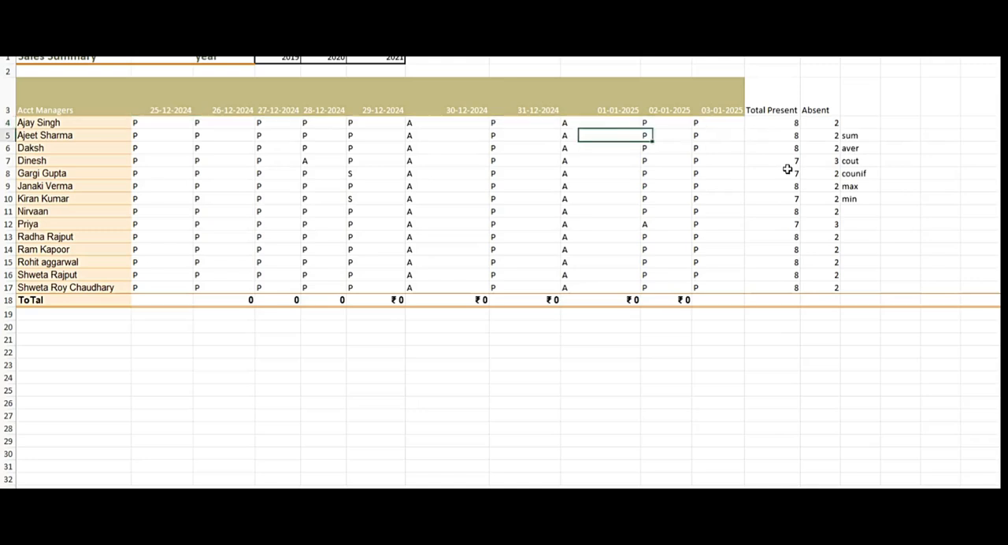
key(Left)
key(Left)
key(Left)
key(Left)
key(Left)
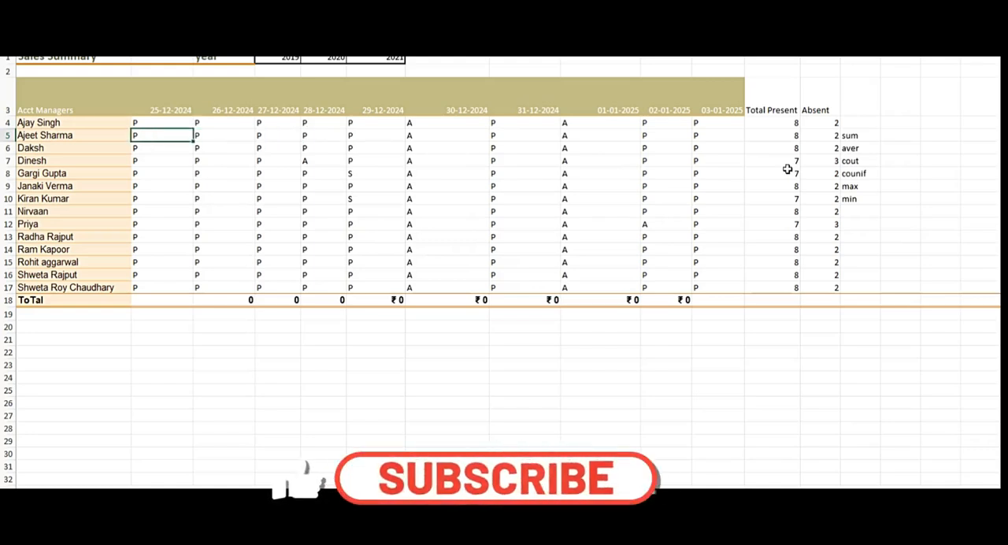
key(Right)
key(Right)
key(Right)
key(Right)
key(Right)
key(Right)
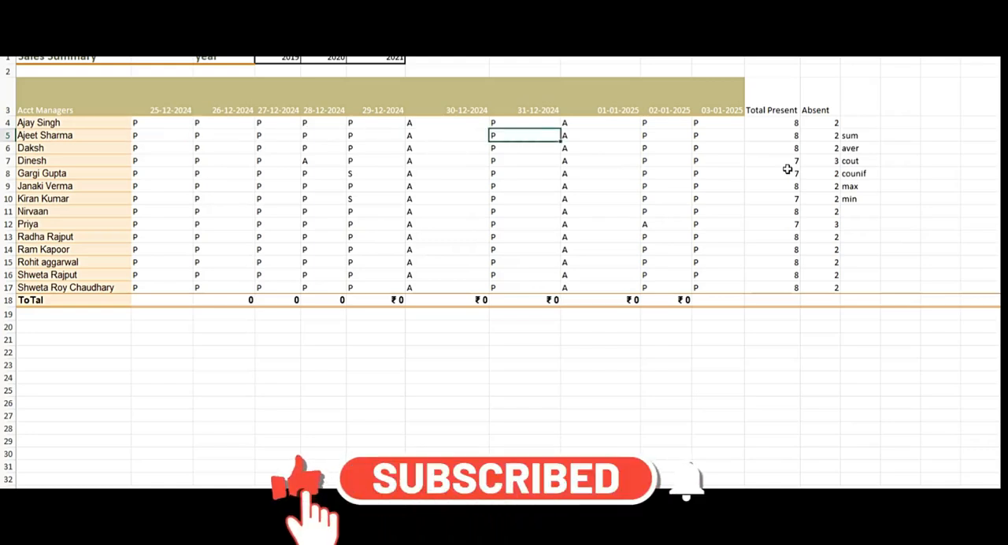
key(Left)
key(Left)
key(Left)
key(Left)
key(Left)
key(Left)
key(ctrl+shift+Right)
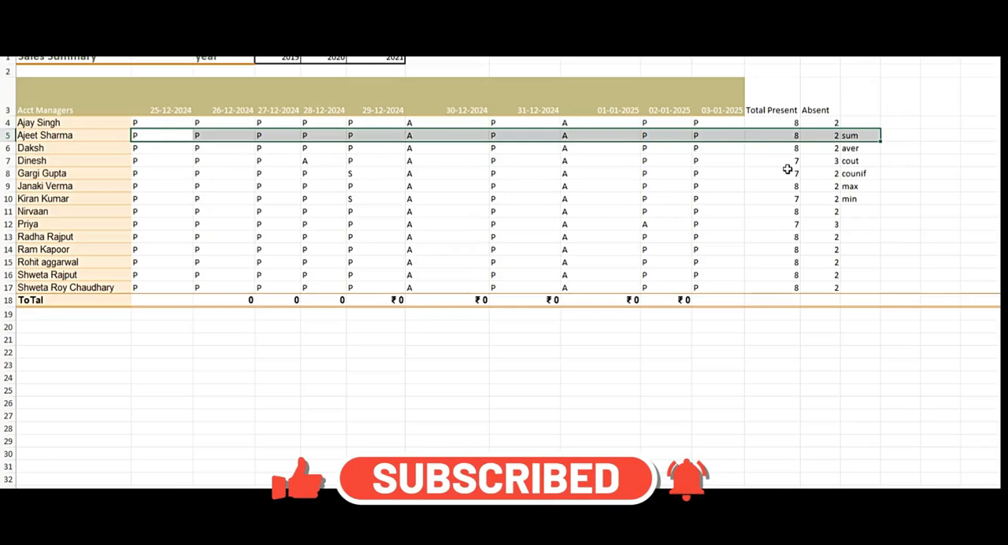
Limit the row 5 highlight to the attendance range B5:K5 and move through its marks.
key(shift+Left)
key(shift+Left)
key(shift+Left)
key(shift+Right)
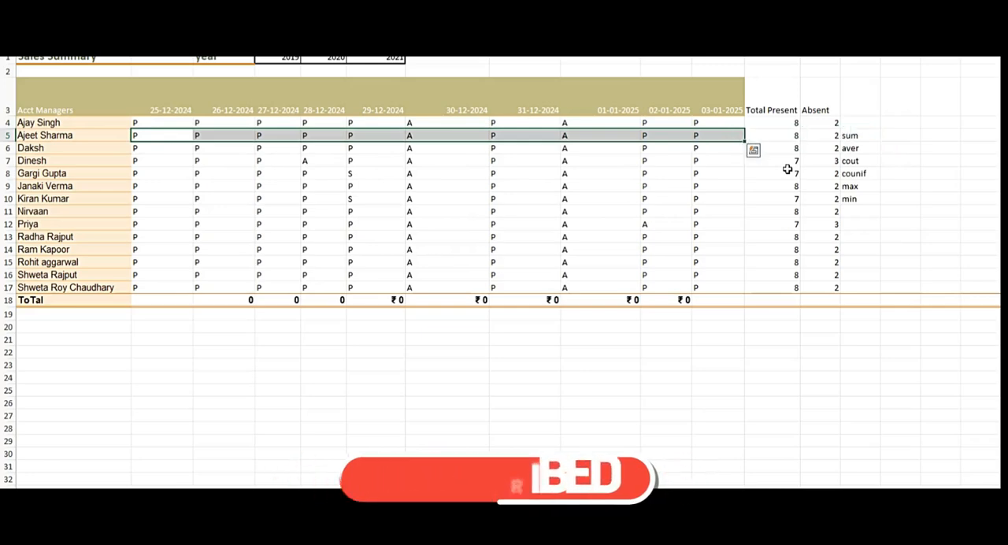
key(Right)
key(Right)
key(Right)
key(Right)
key(Right)
key(Right)
key(Right)
key(Right)
key(Right)
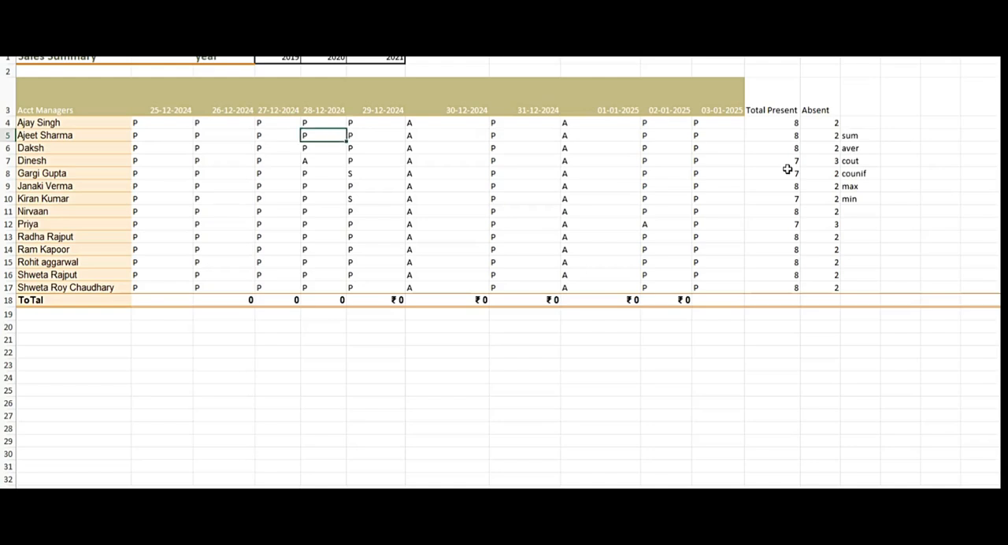
Highlight the row 4 attendance marks from 02-01-2025 back to 26-12-2024.
key(Right)
key(Up)
key(Left)
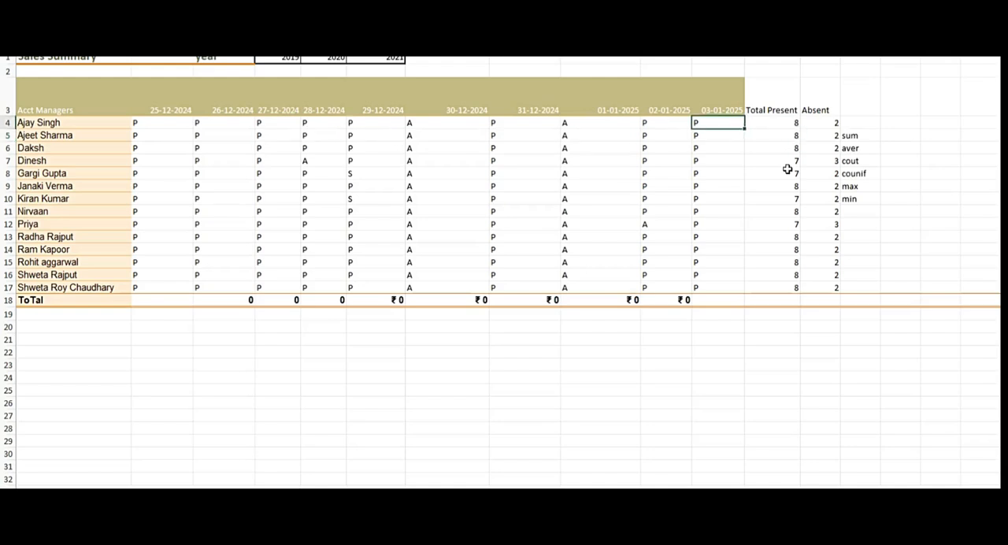
key(Left)
key(shift+Left)
key(shift+Left)
key(shift+Left)
key(shift+Left)
key(shift+Left)
key(shift+Left)
key(shift+Left)
key(shift+Left)
key(shift+Left)
key(shift+Right)
key(shift+Right)
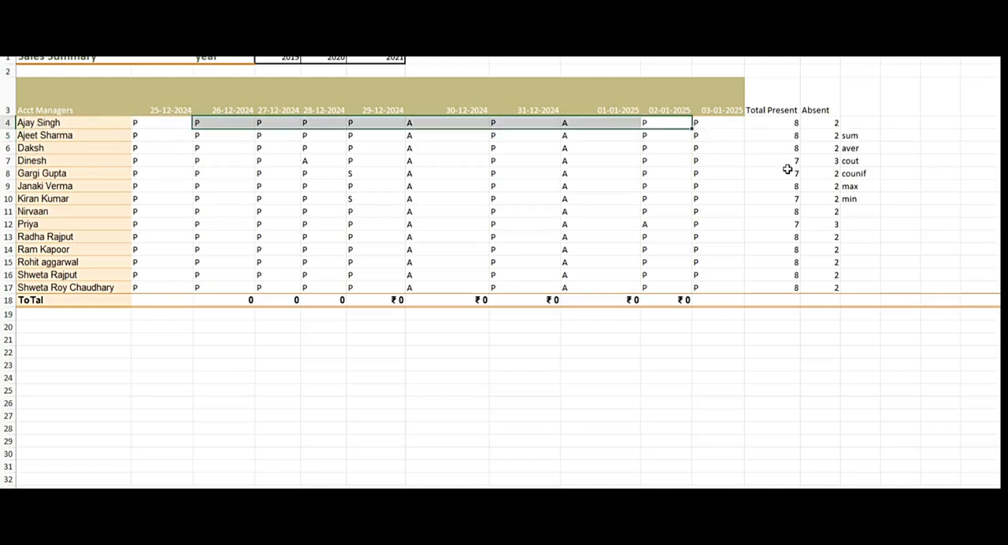
key(ctrl+q)
key(Escape)
Inspect the COUNTIF formula and its referenced range in the row 4 Total Present cell.
key(Right)
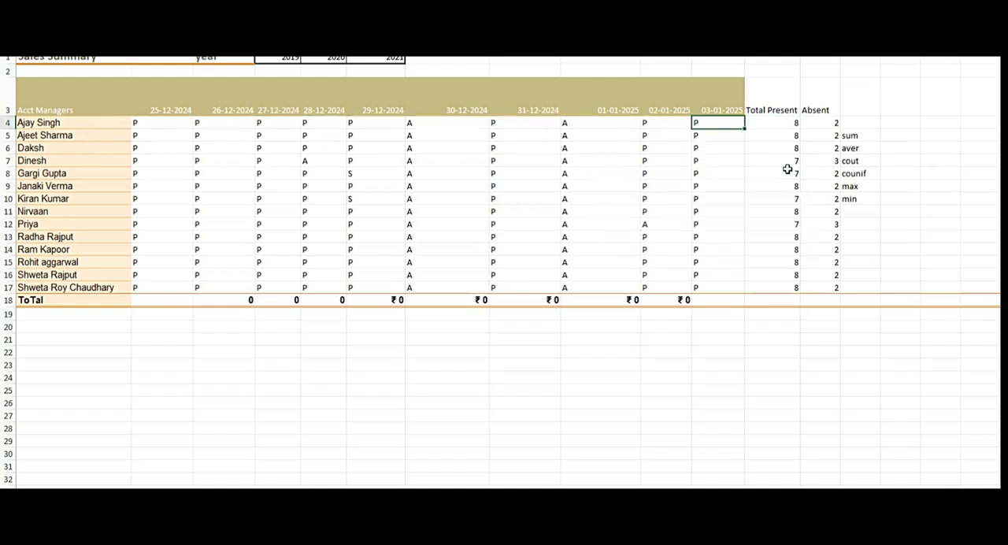
key(Right)
key(F2)
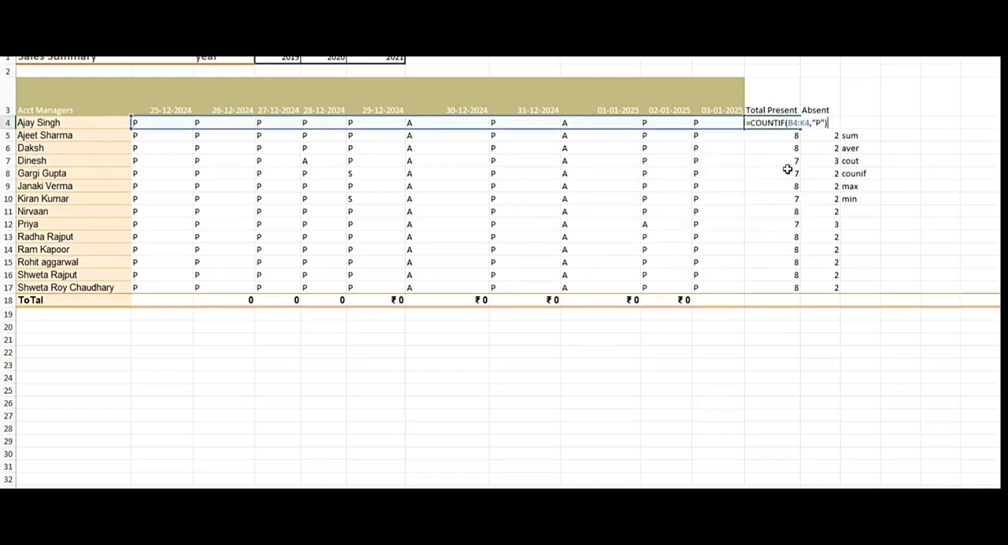
key(Escape)
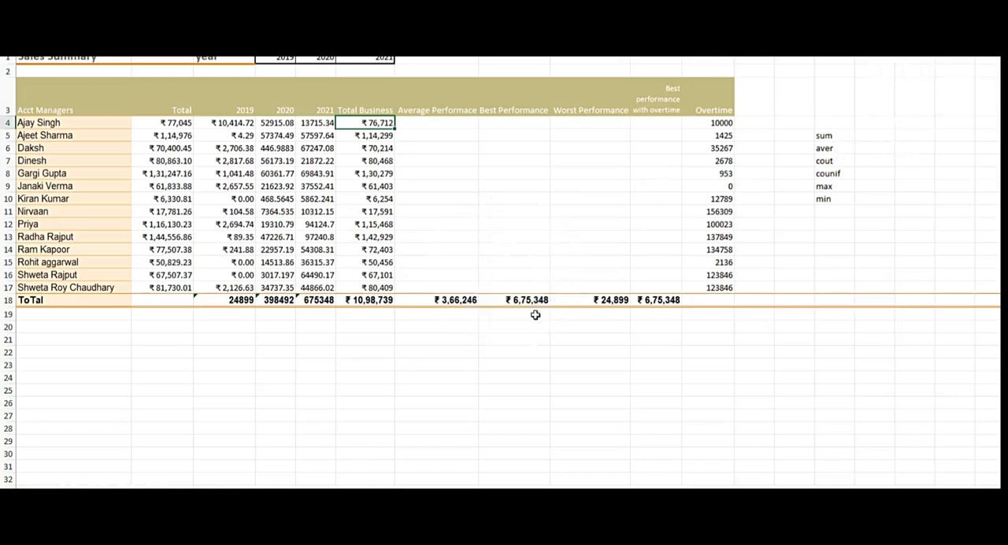
Clear the Total Business values in F4:F17 of the Year wise Business sheet.
key(shift+Down)
key(ctrl+q)
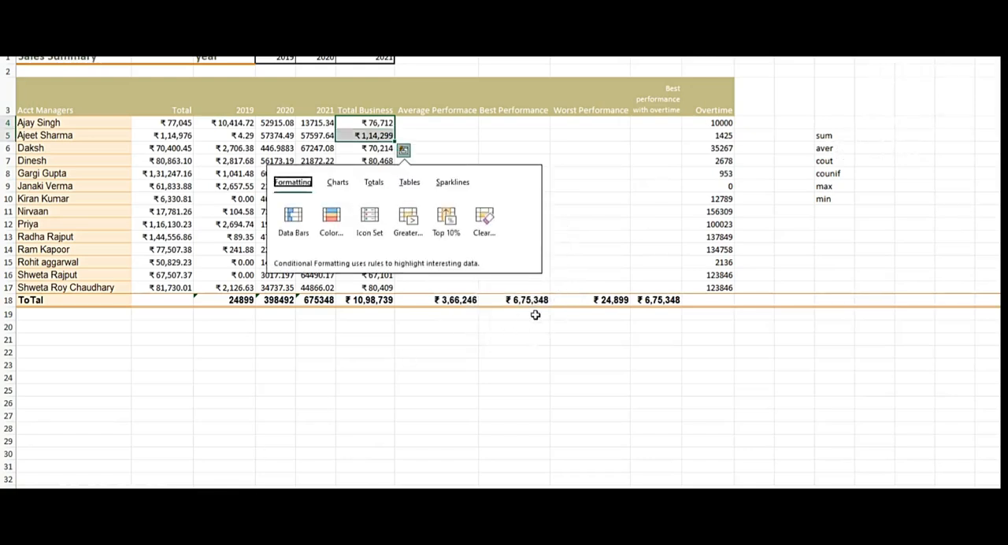
key(Escape)
key(shift+Up)
key(shift+Down)
key(shift+Down)
key(shift+Down)
key(shift+Down)
key(shift+Down)
key(shift+Down)
key(shift+Down)
key(shift+Down)
key(shift+Down)
key(shift+Down)
key(shift+Down)
key(shift+Down)
key(shift+Down)
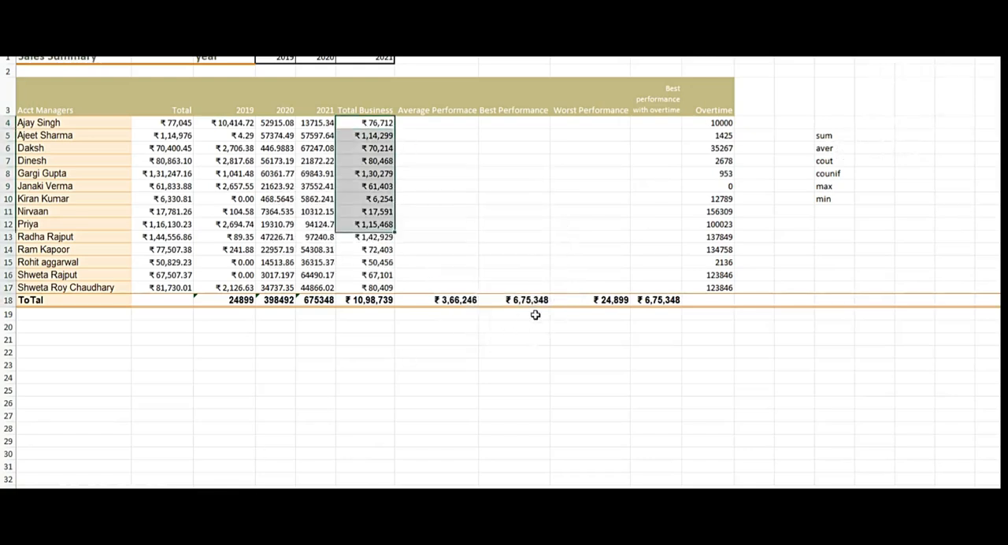
key(Delete)
key(shift+Up)
key(shift+Up)
key(shift+Up)
key(shift+Up)
key(shift+Up)
key(shift+Up)
key(shift+Up)
key(shift+Up)
key(shift+Up)
key(shift+Up)
key(shift+Up)
key(shift+Up)
key(shift+Up)
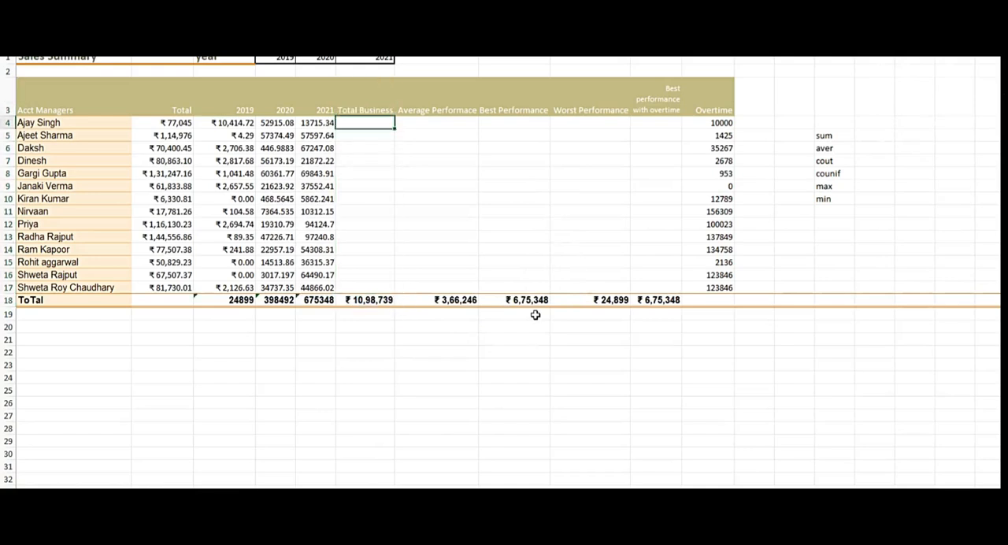
Start a SUMIF formula in F4 with the Account Manager range G4:G1042 of the Online orders sheet.
text(=SUM)
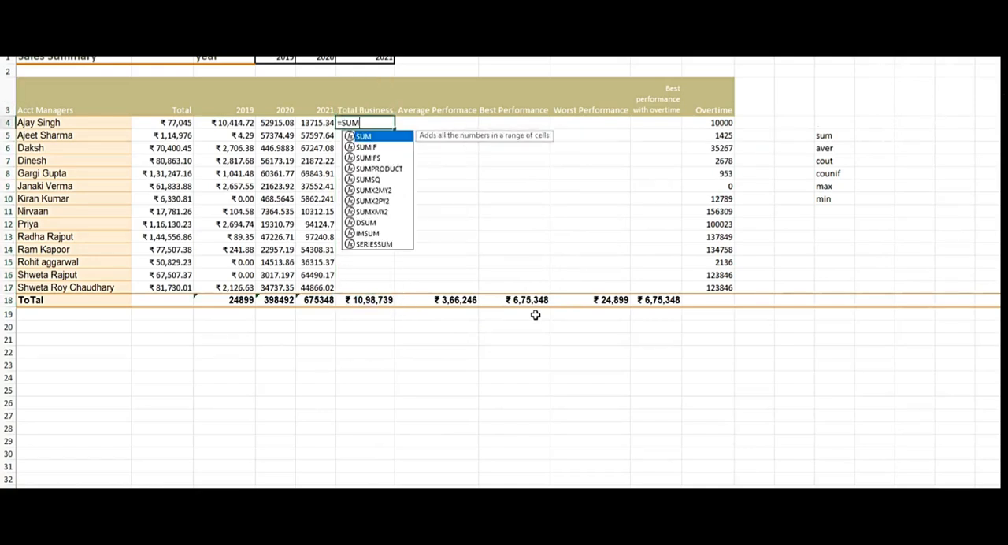
key(Down)
key(Tab)
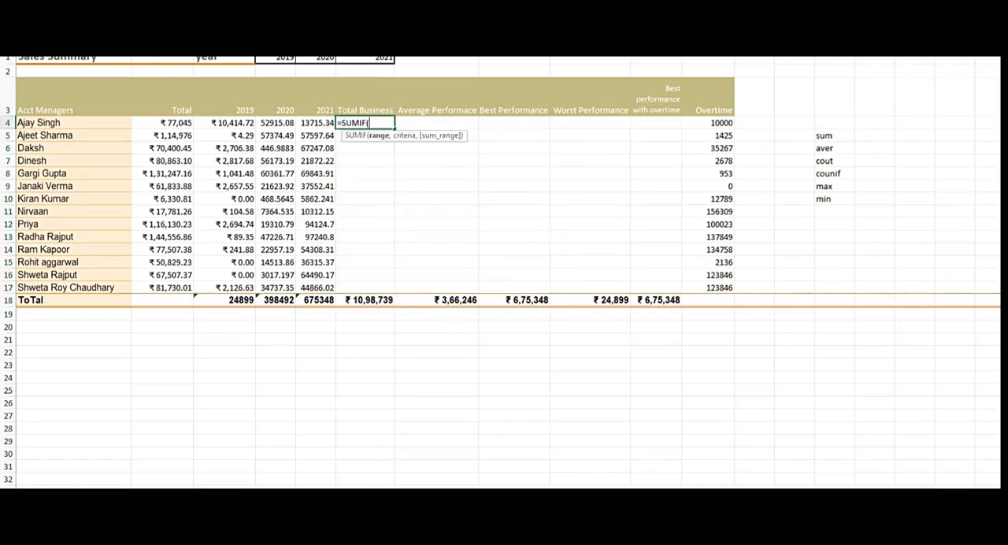
click(170, 497)
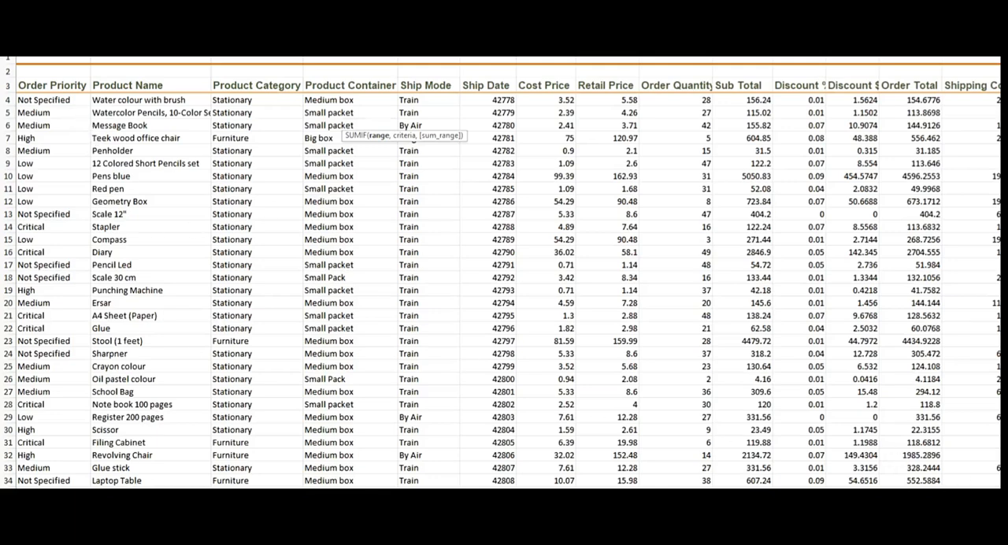
drag(968, 497, 906, 497)
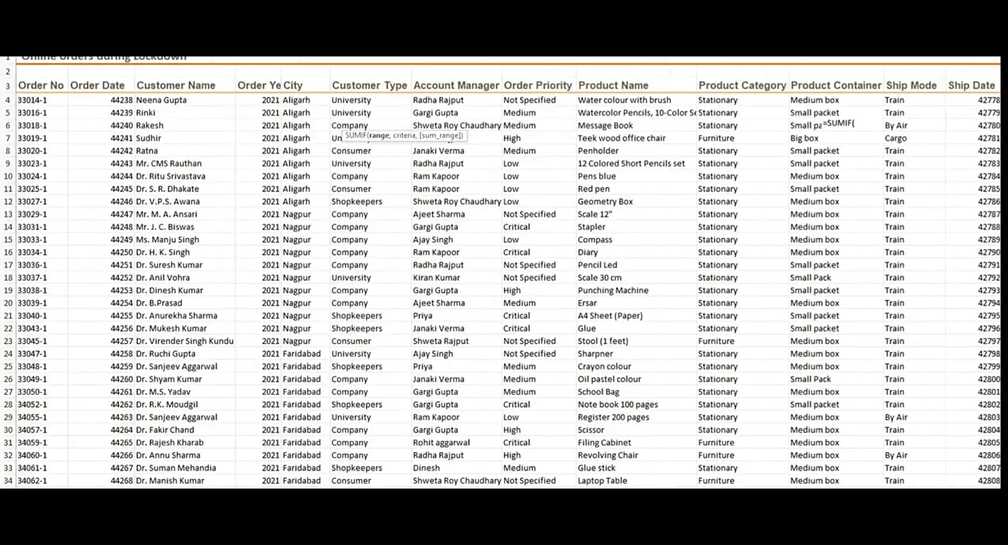
click(460, 99)
key(ctrl+shift+Down)
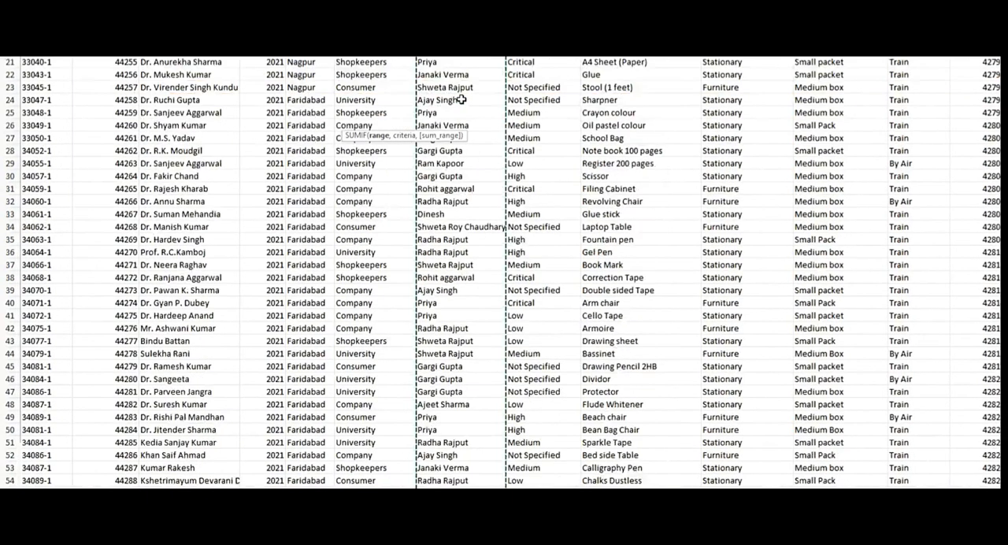
text(,)
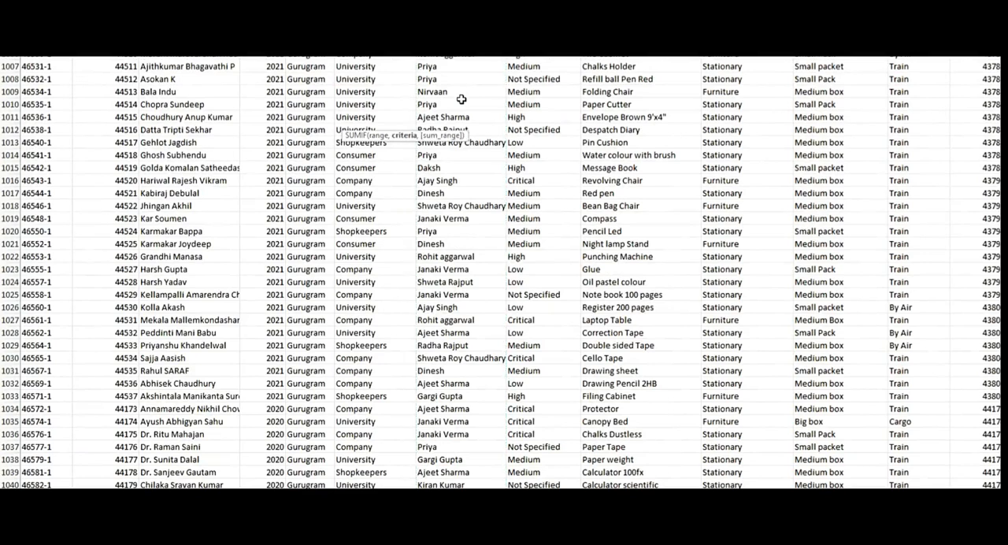
Complete the F4 SUMIF with criteria A4 and sum range V4:V1042 from Online orders, and fill it down the Total Business column.
click(197, 476)
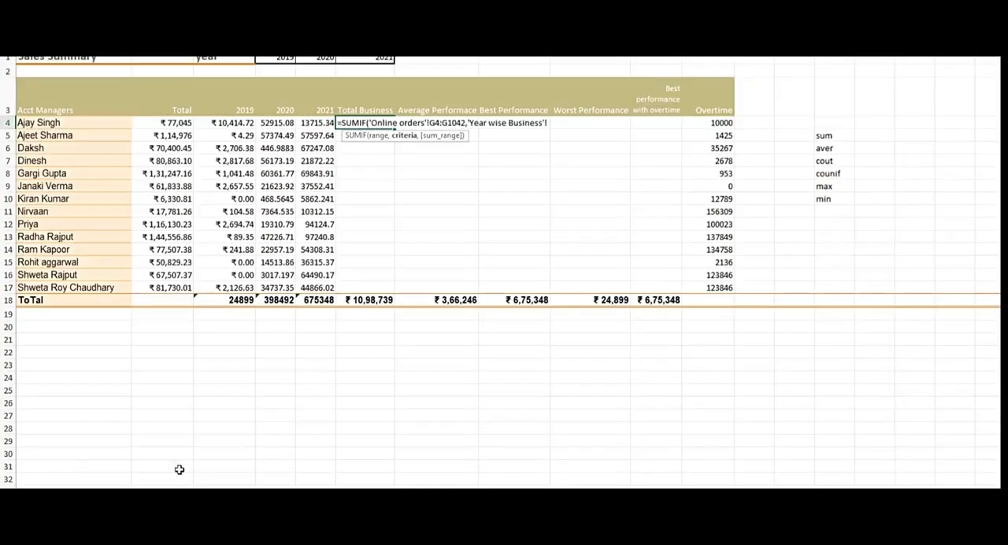
click(63, 122)
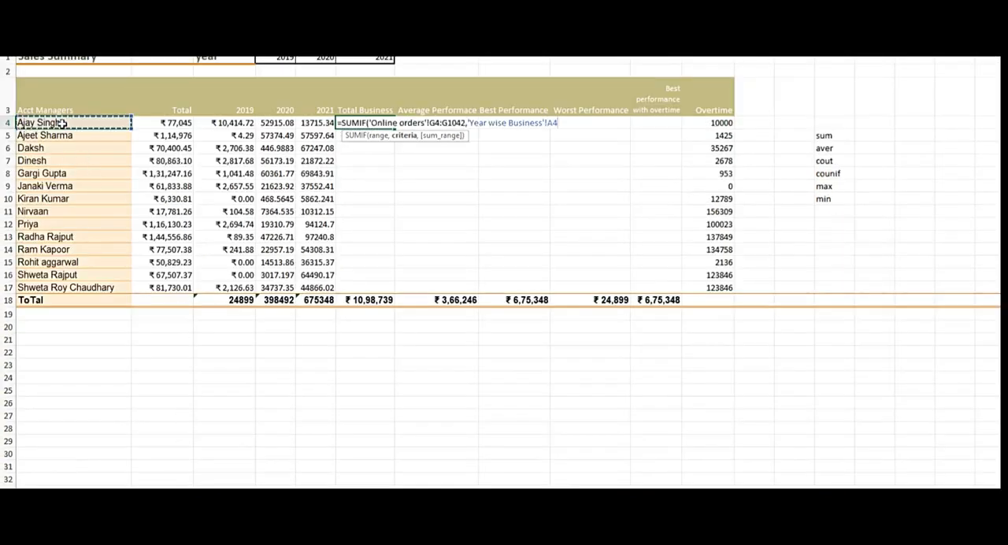
text(,)
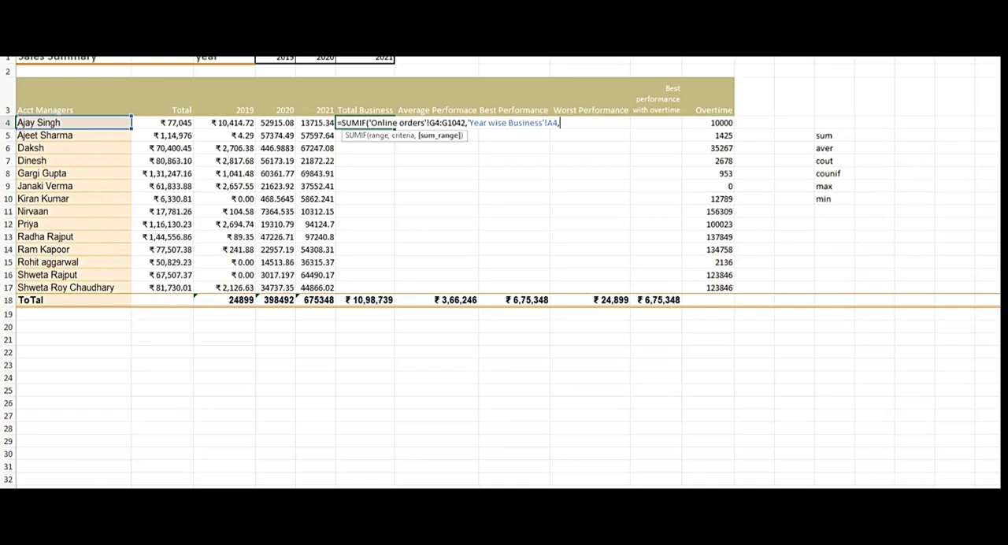
click(134, 495)
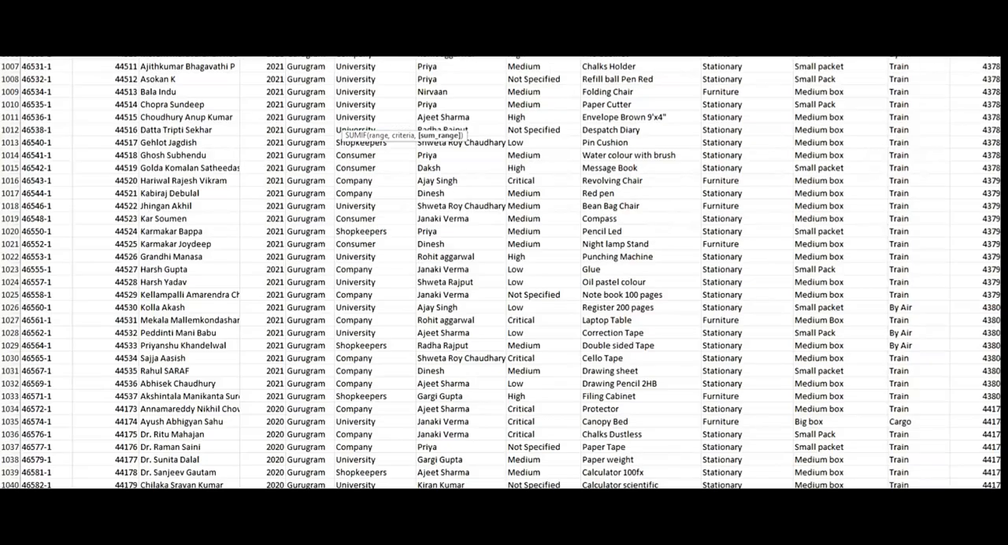
scroll(507, 272, right, 6)
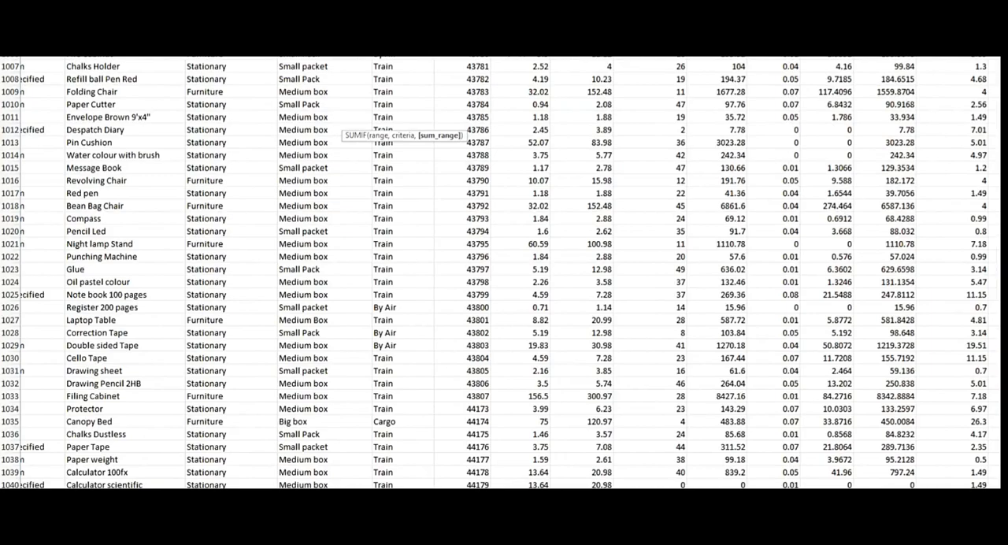
scroll(508, 271, up, 20)
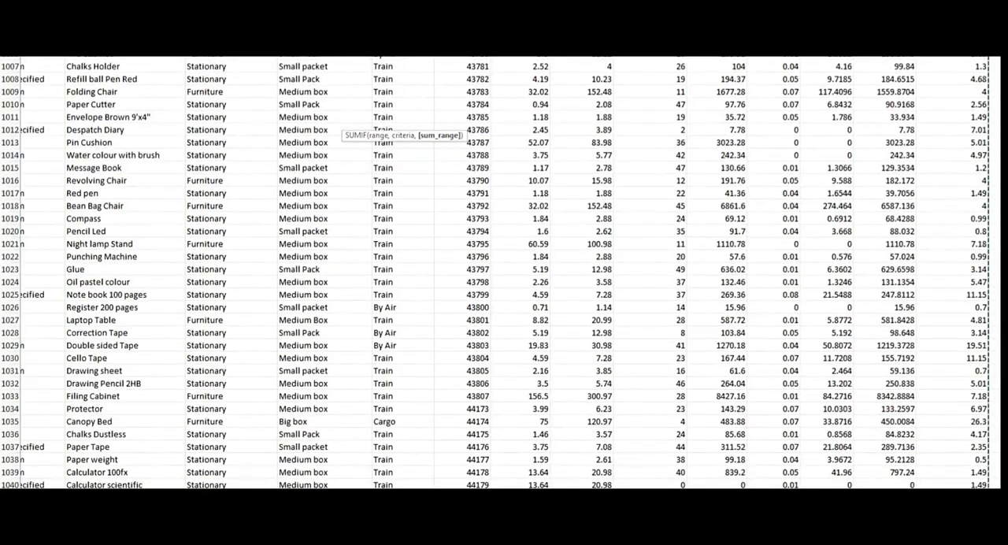
key(Return)
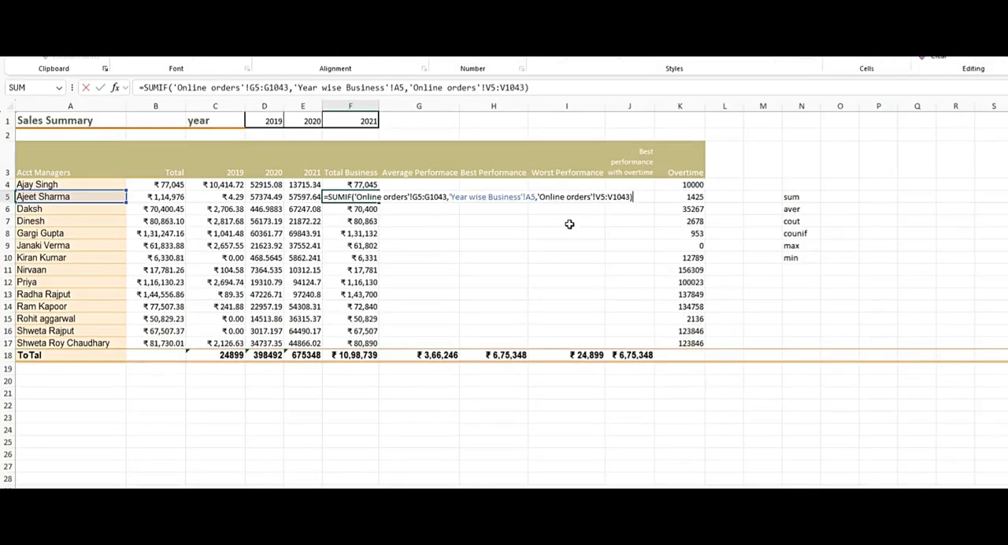
Examine how the references shift in the Total Business SUMIF formulas from F5 to F8.
key(Escape)
key(Down)
key(F2)
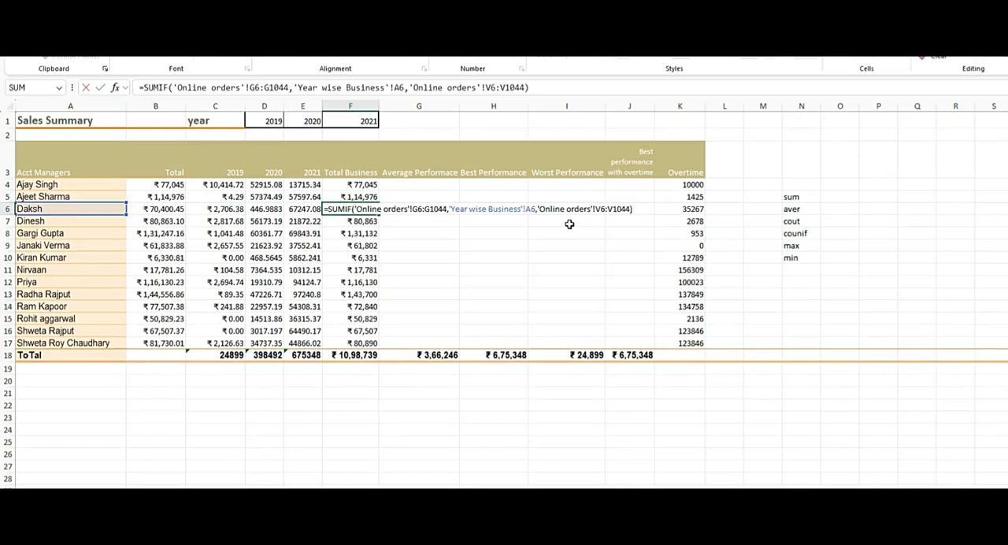
key(Return)
key(F2)
key(Return)
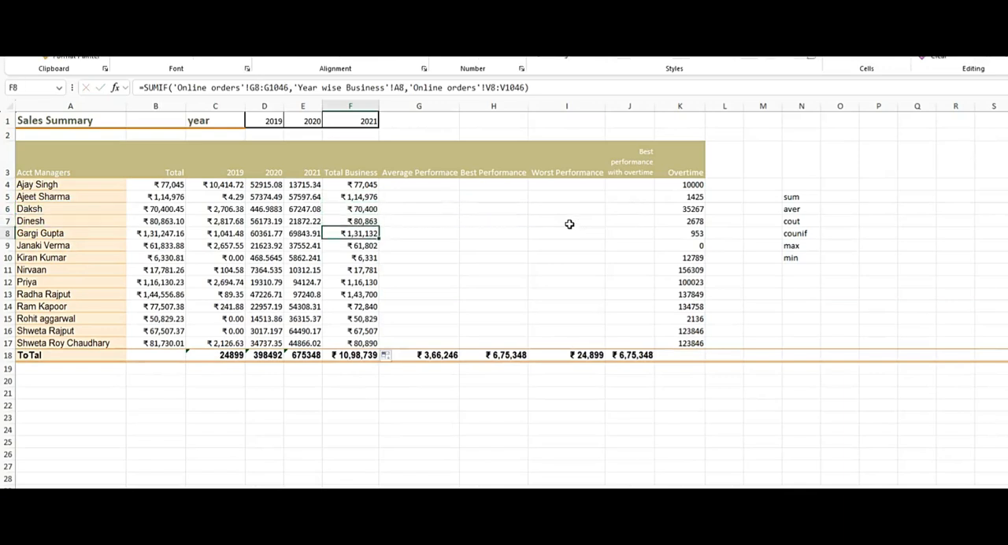
key(F2)
key(Escape)
key(Up)
key(Up)
key(Up)
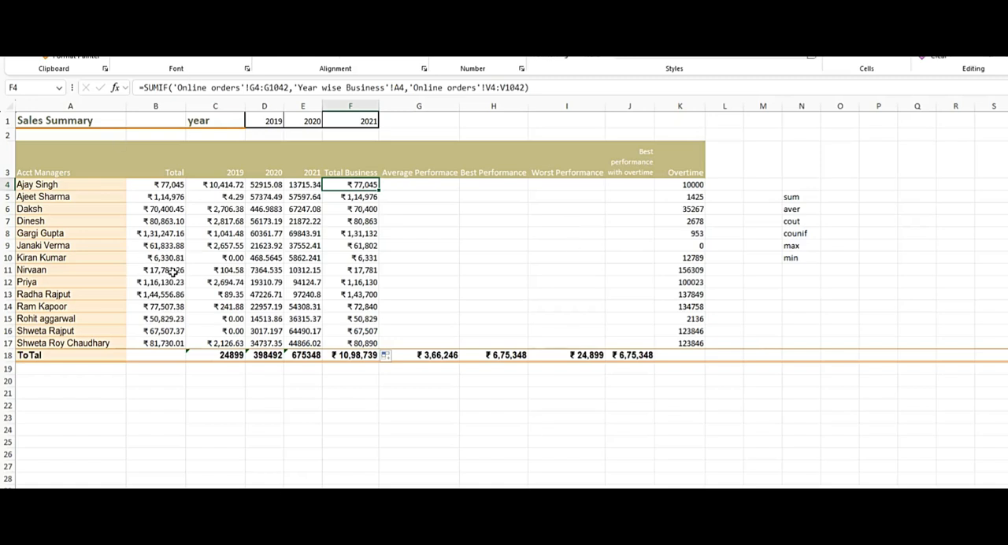
Inspect the SUMIF formula in F4 and compare its criteria reference with the manager names in A4 and A5.
key(F2)
key(Escape)
key(F2)
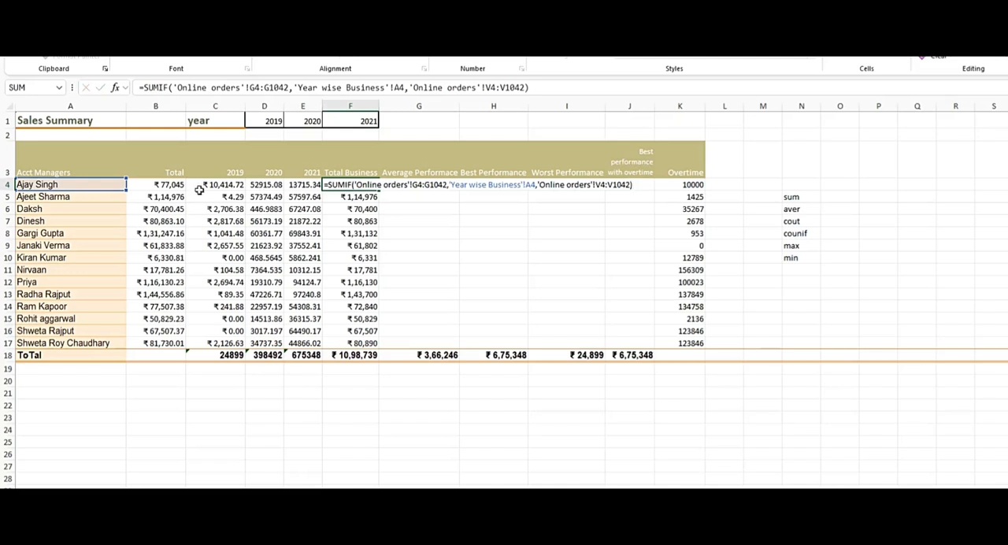
key(ctrl+Return)
click(111, 195)
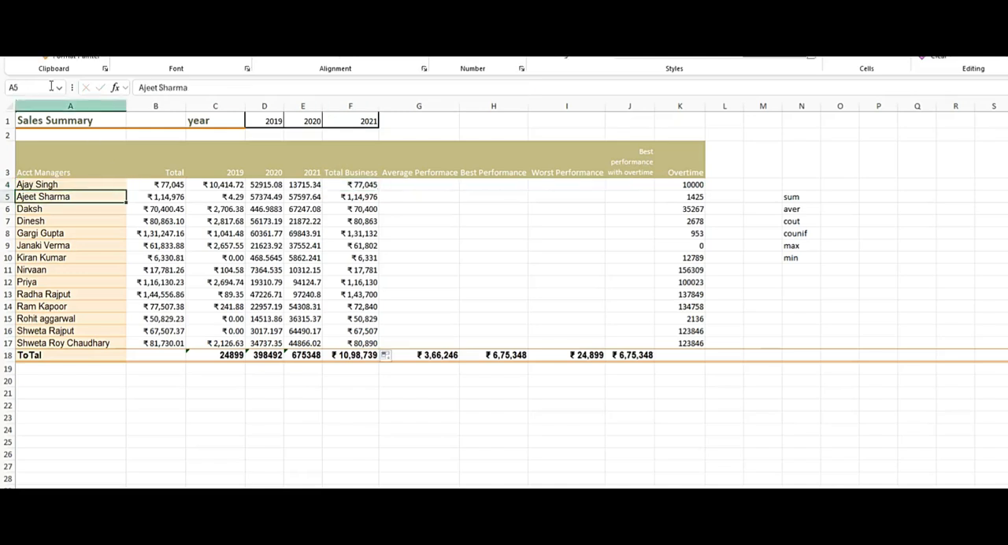
click(83, 185)
click(369, 188)
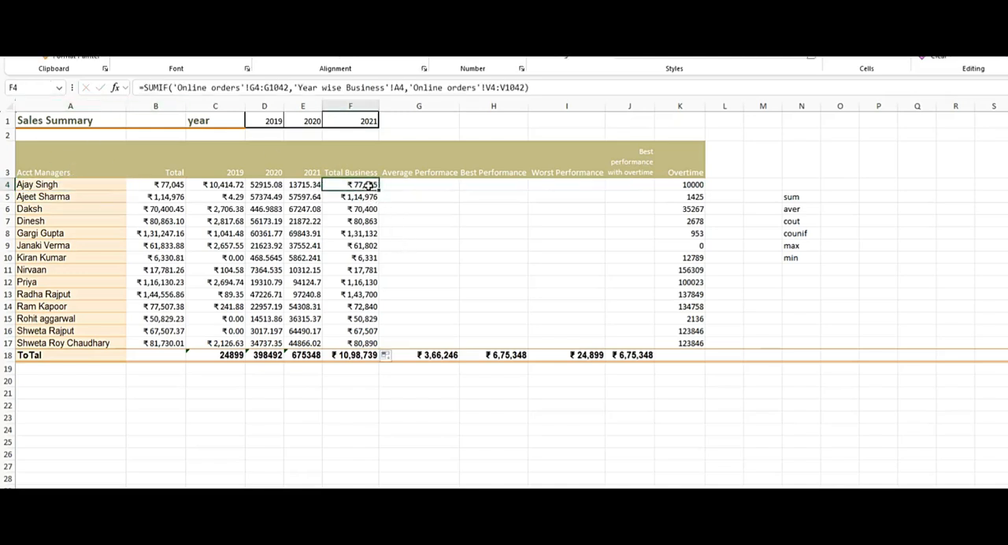
Make the criteria reference in F4's SUMIF absolute as $A$4 and fill the formula down to F17.
click(404, 88)
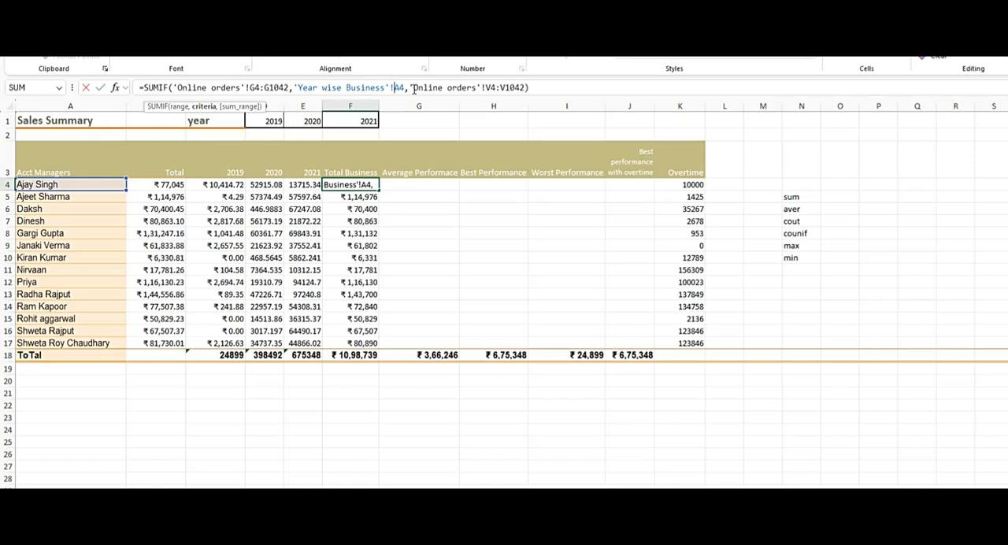
key(F4)
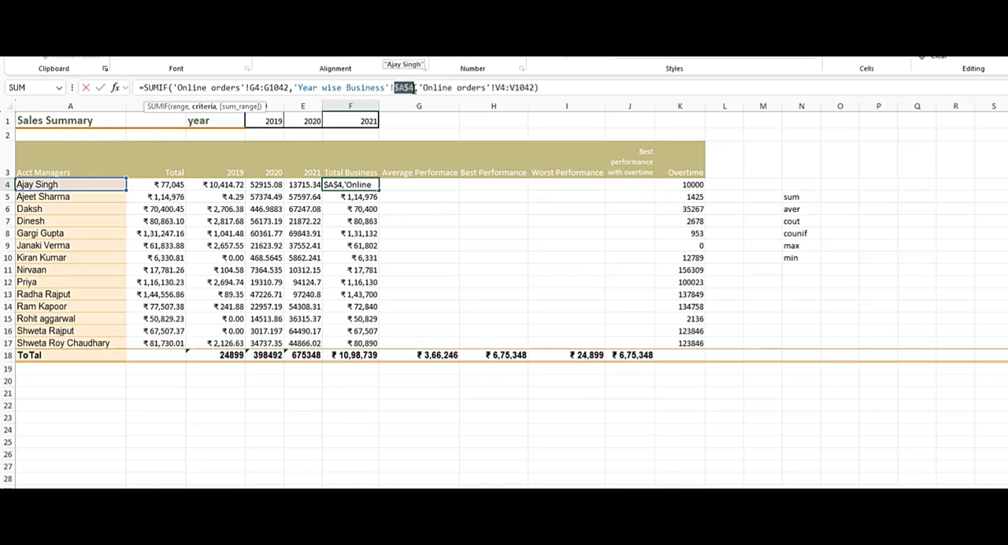
key(Return)
key(Up)
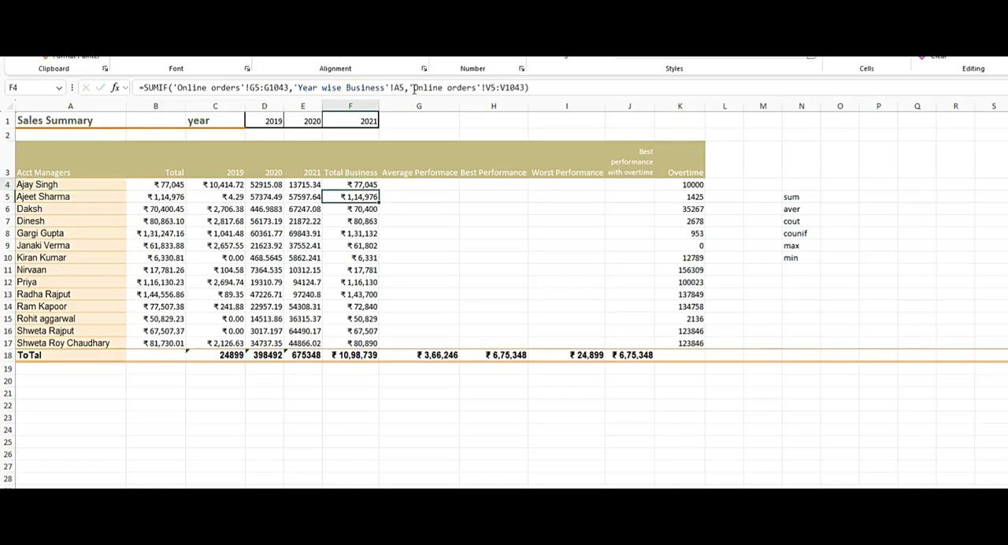
key(ctrl+shift+Down)
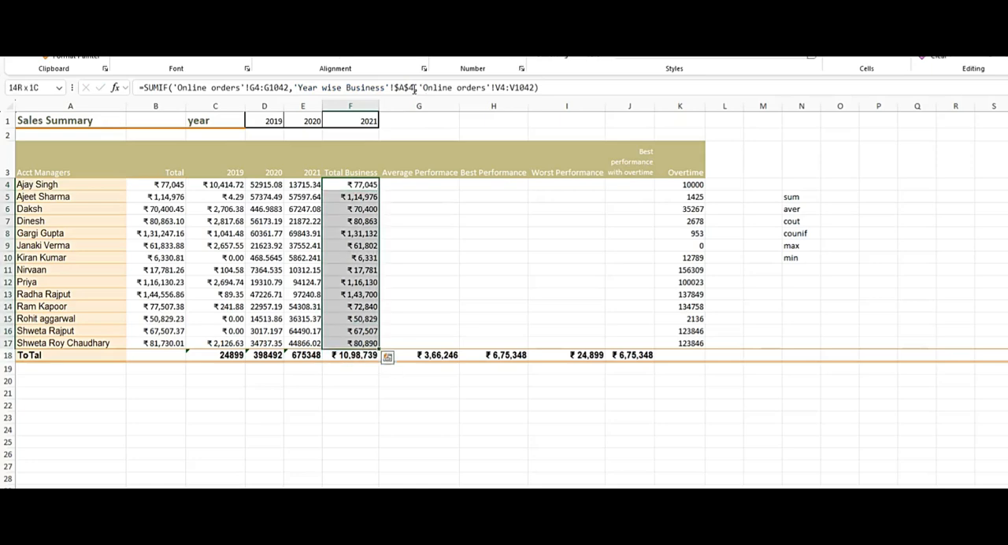
key(ctrl+d)
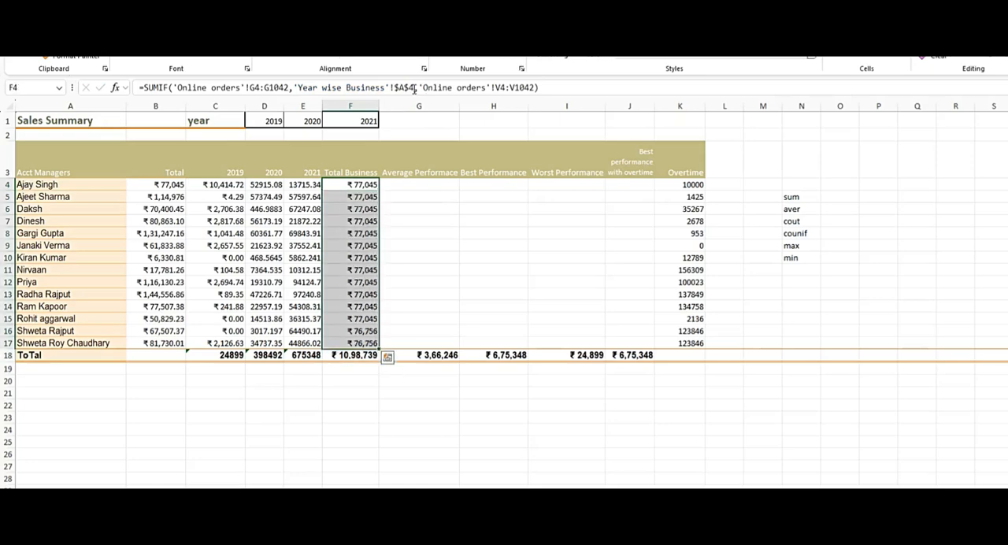
Check the fixed and shifting references in the Total Business formulas of F16, F14, F11, F8, F7 and F6.
click(367, 335)
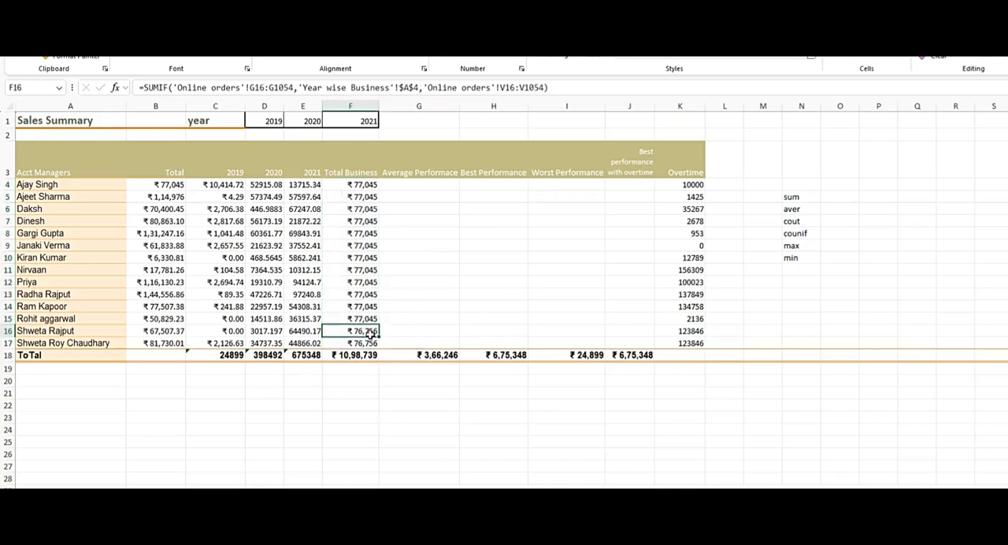
double_click(366, 332)
key(Escape)
click(376, 307)
key(F2)
key(Escape)
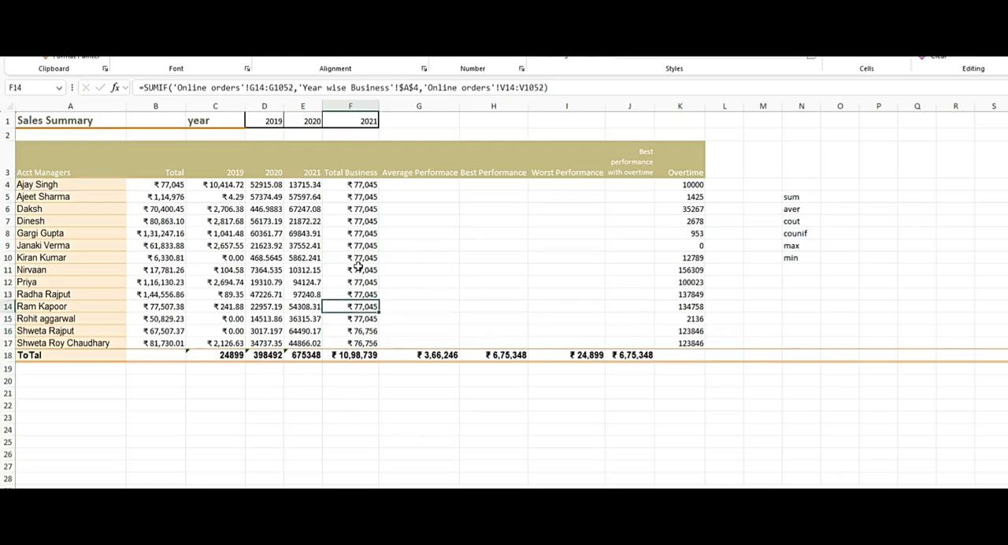
click(358, 271)
key(F2)
key(Escape)
click(360, 234)
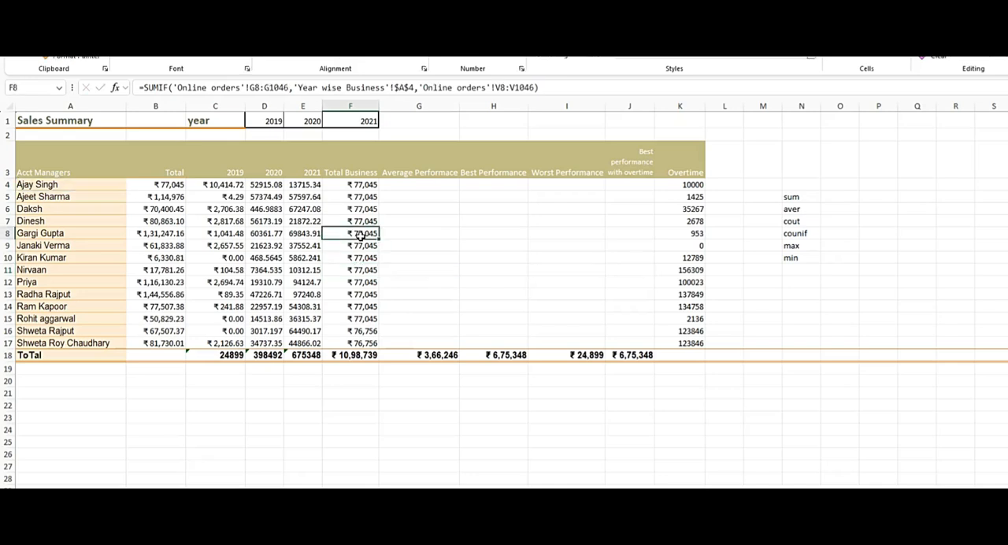
key(F2)
key(Escape)
click(360, 223)
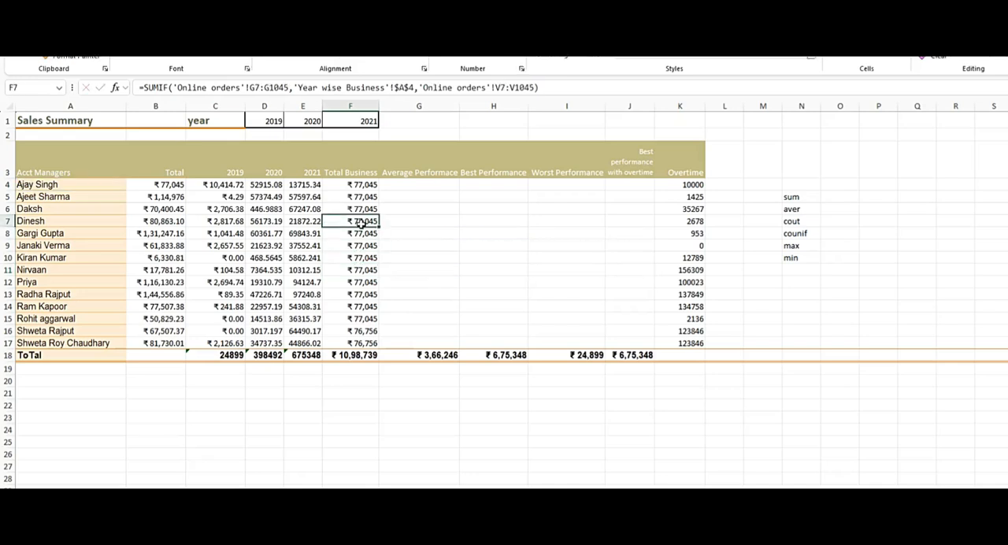
key(F2)
key(Escape)
click(370, 208)
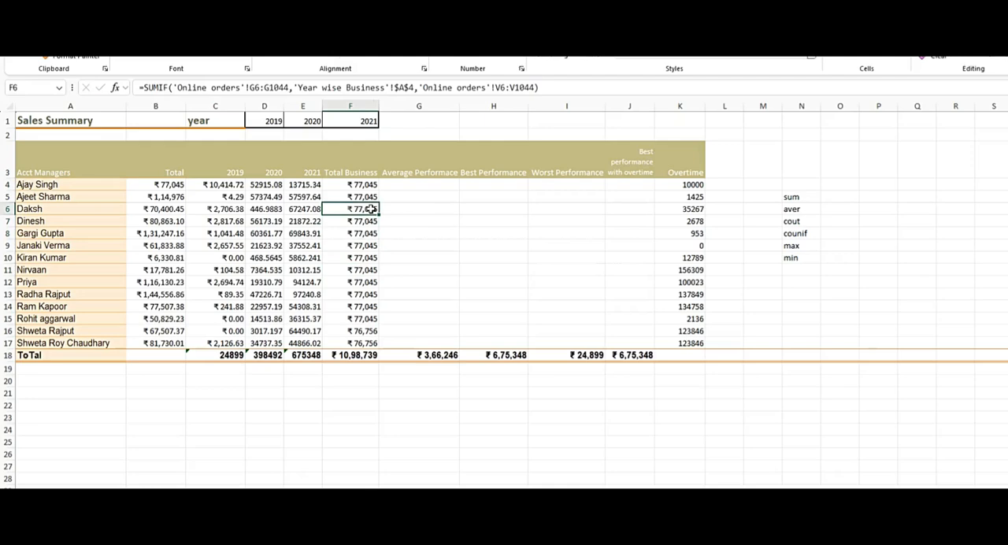
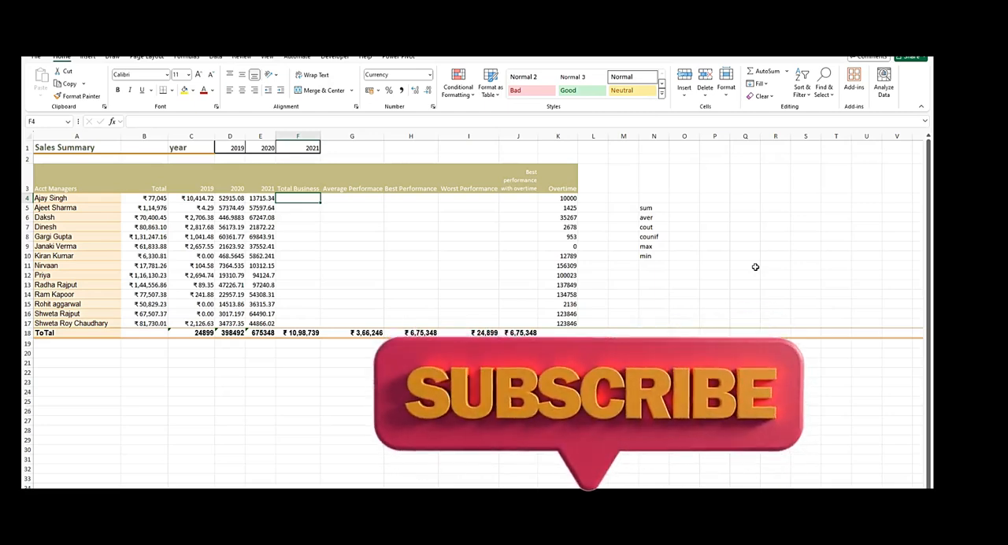
Start an IF formula in F4 that returns "Gold" when the total in B4 is less than 50000.
drag(150, 198, 163, 312)
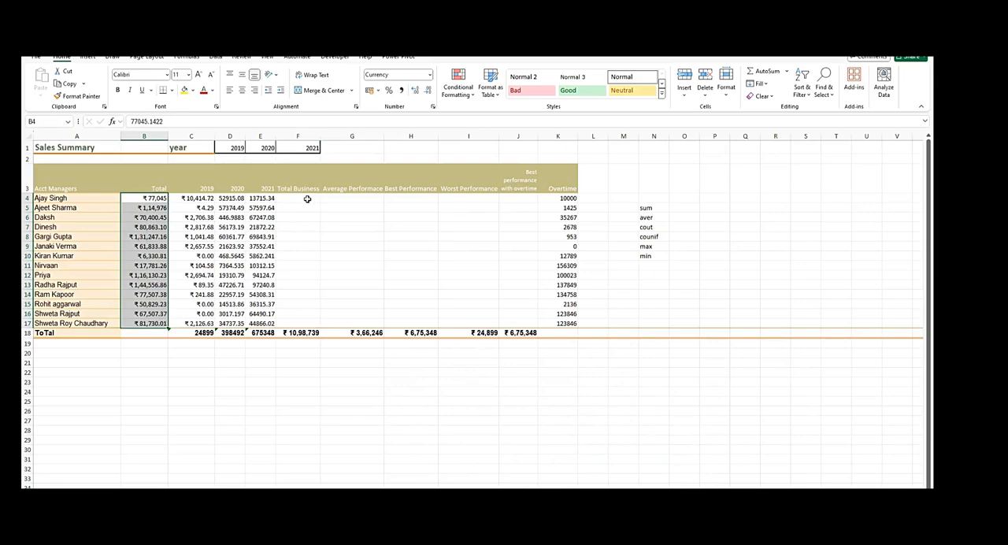
click(307, 198)
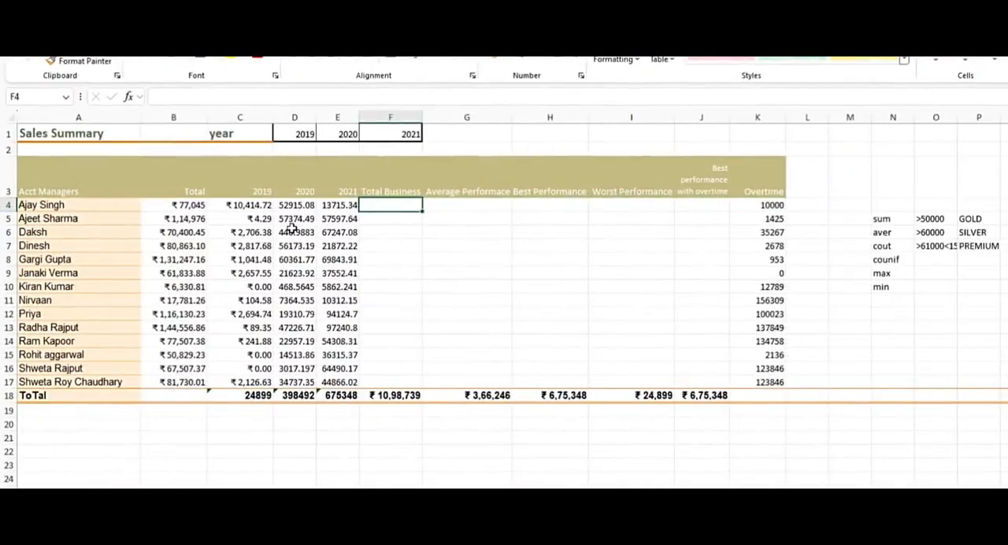
text(=if)
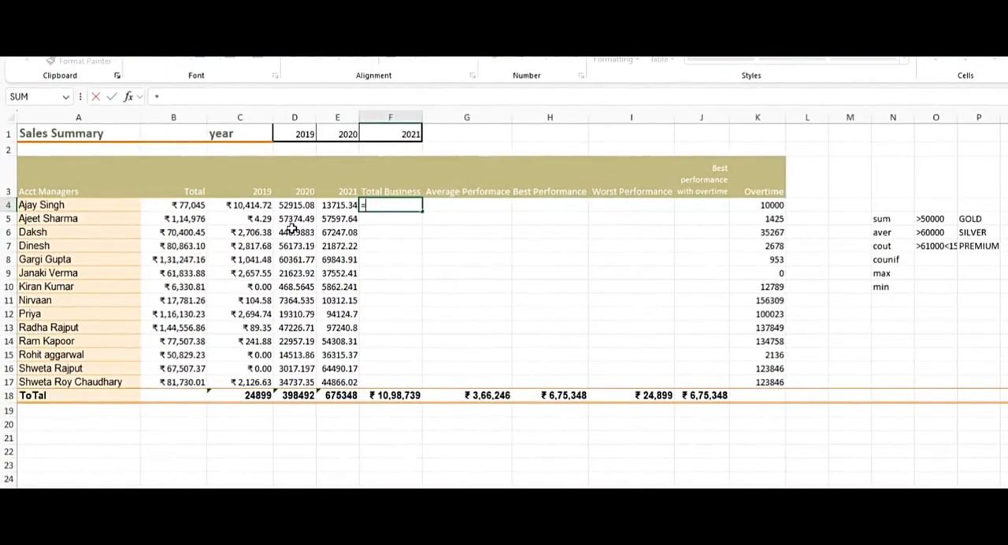
key(Tab)
click(199, 205)
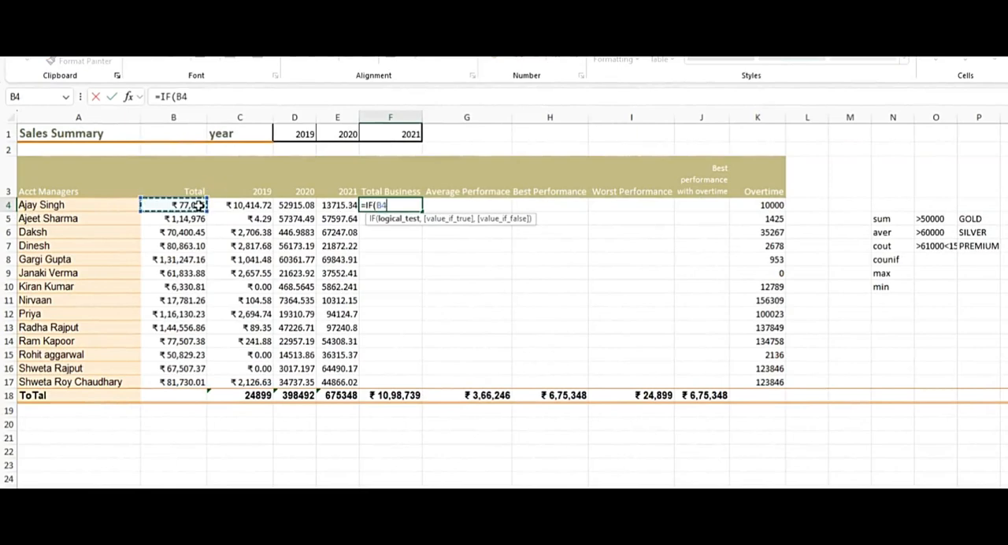
text(<5000)
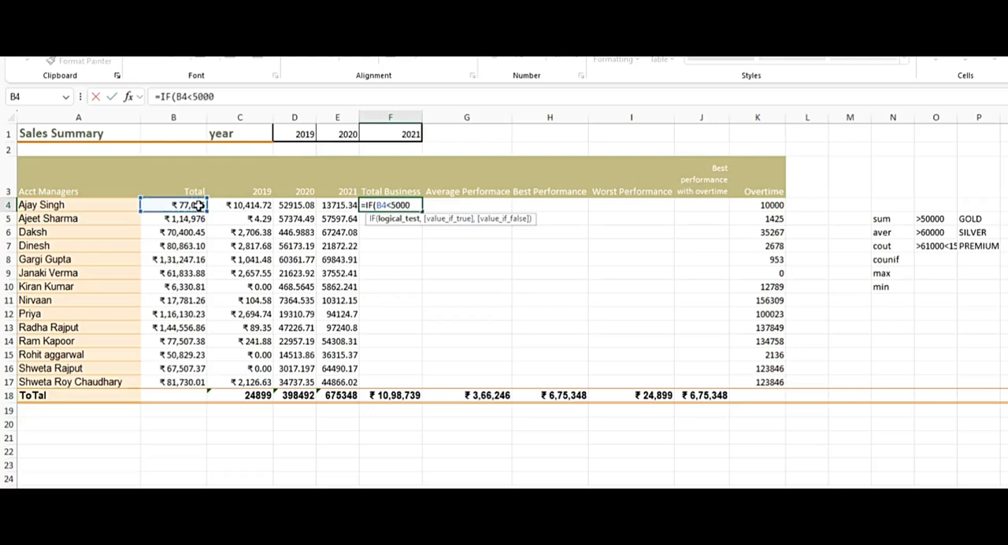
text(0,")
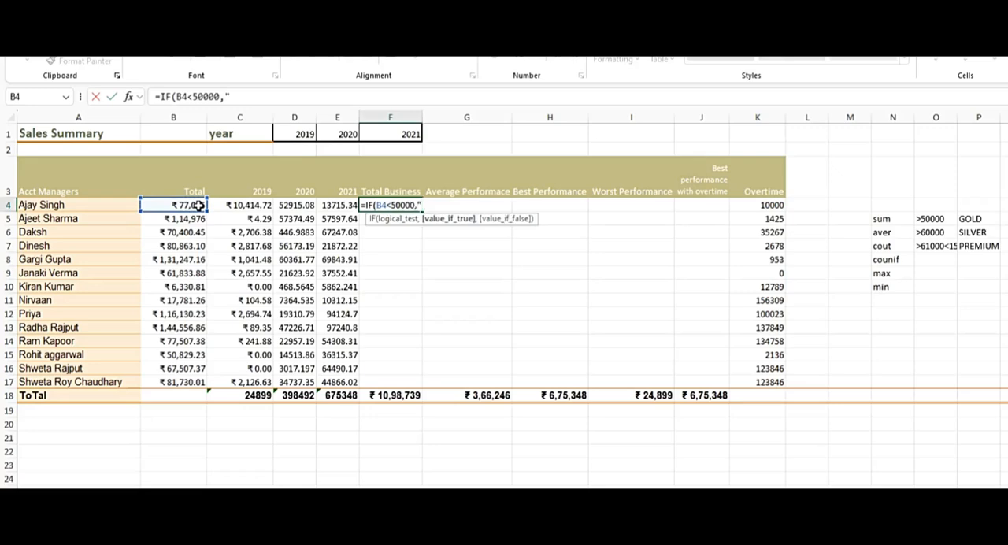
text(Gold",)
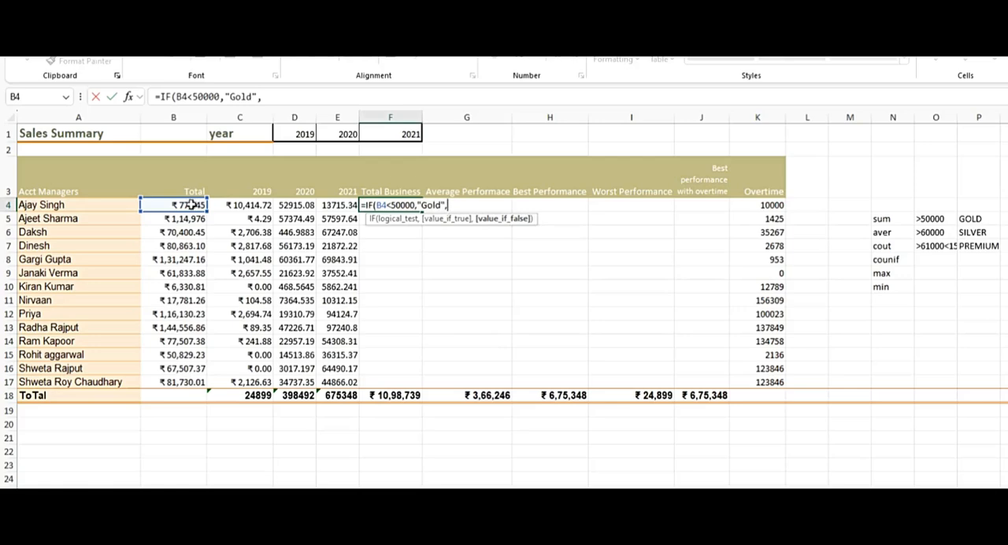
text(if)
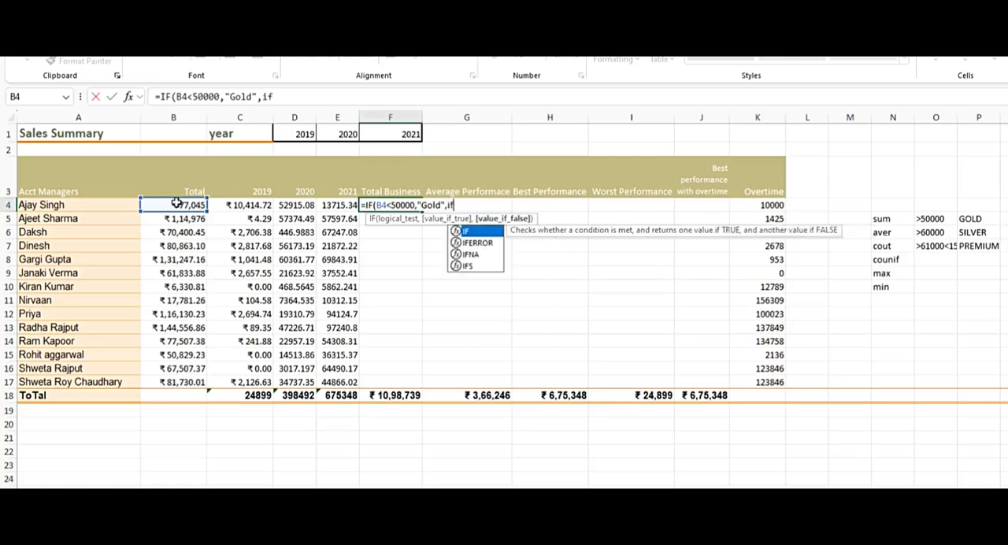
Nest a second IF in F4's formula that returns "Silver" when B4 is less than 60000.
key(Tab)
click(177, 203)
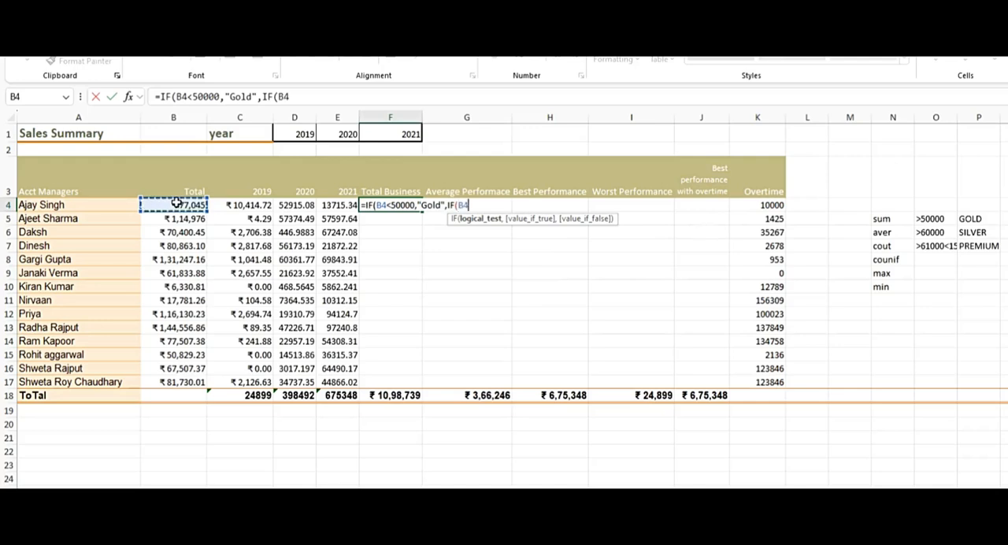
text(<)
text(6)
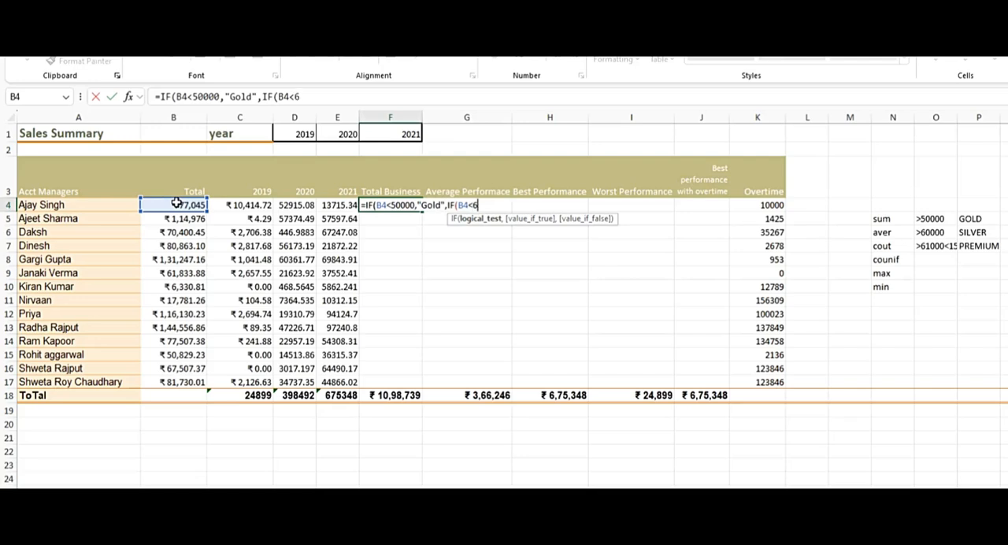
text(0000,")
text(S)
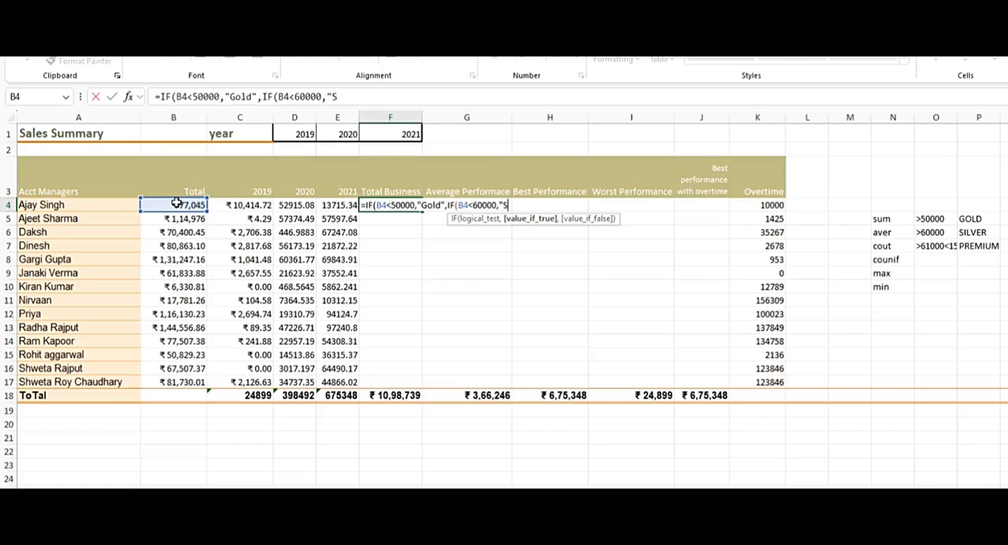
text(ilver",)
Nest a third IF in F4's formula that returns "Premium" when B4 is greater than 100000.
click(177, 204)
key(BackSpace)
key(BackSpace)
text(IF()
click(177, 203)
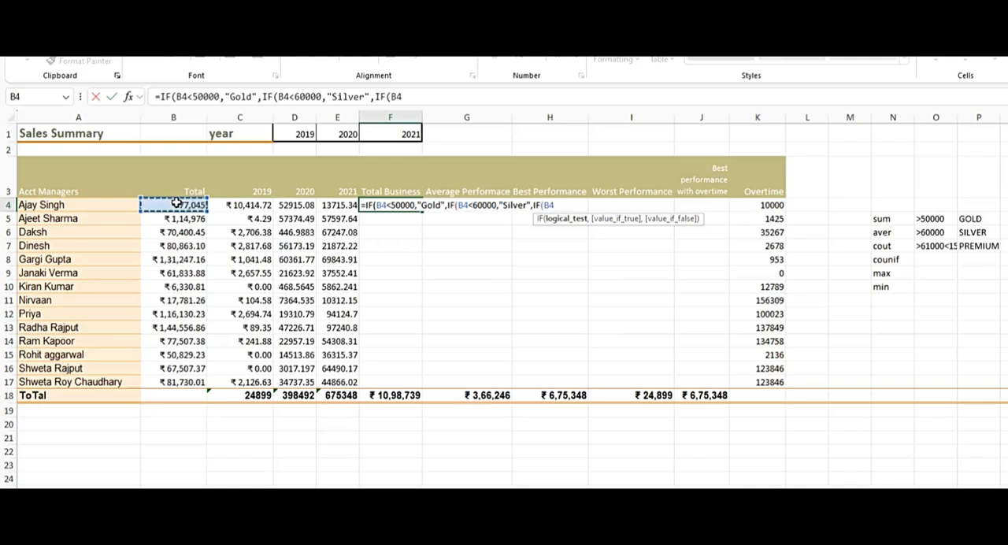
text(<1000)
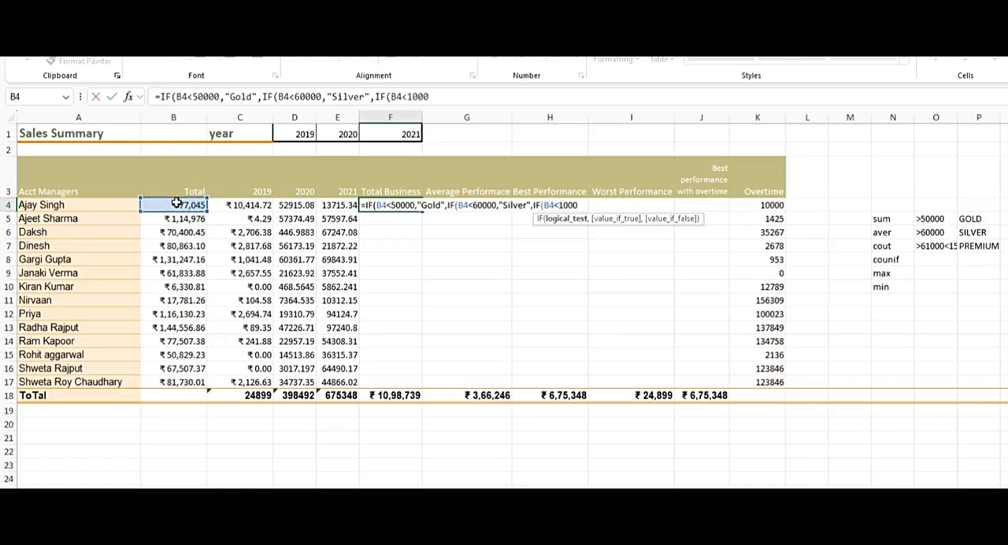
key(BackSpace)
key(BackSpace)
key(BackSpace)
key(BackSpace)
key(BackSpace)
text(>100000,")
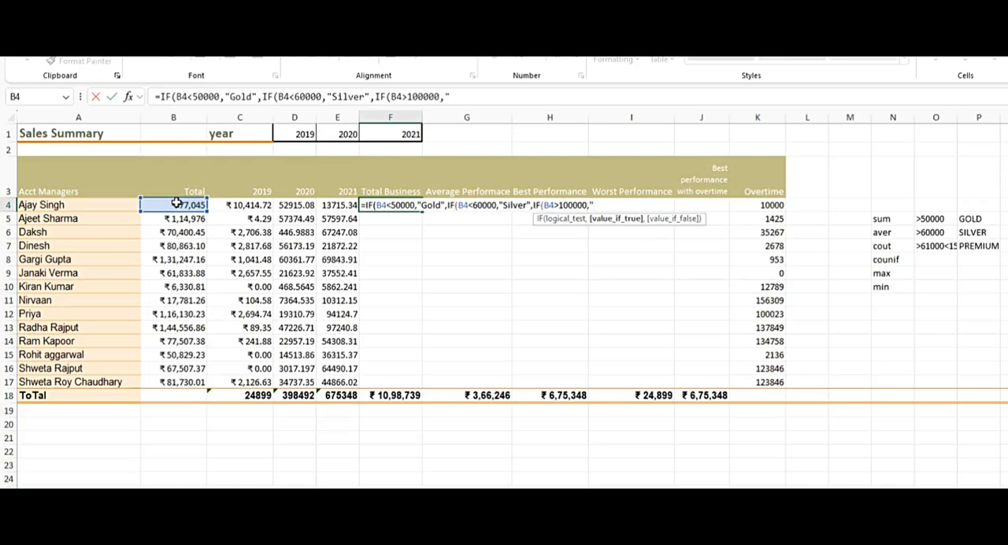
text(Premium"))
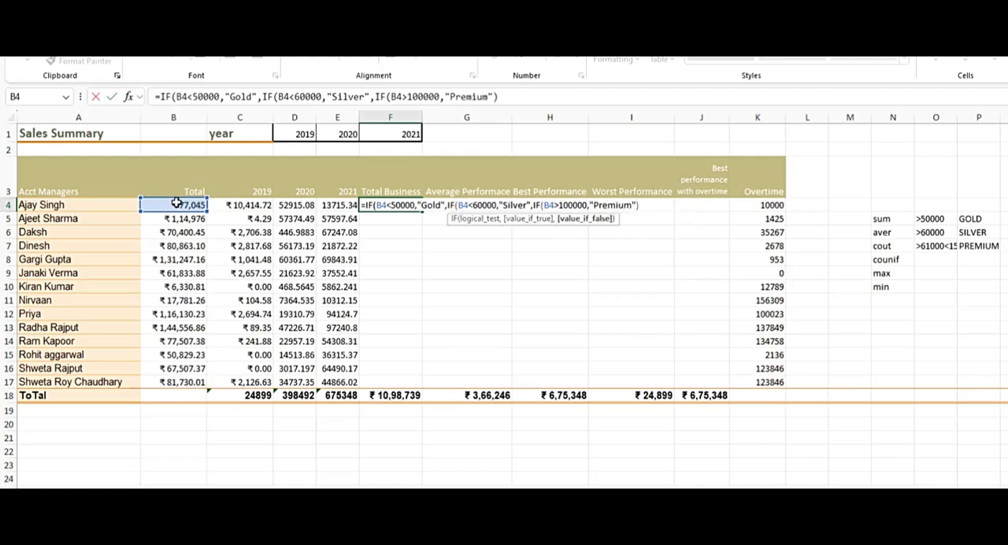
key(BackSpace)
Complete the nested IF in F4 with "NA" as the fallback value and fill the formula down to F17.
text(,")
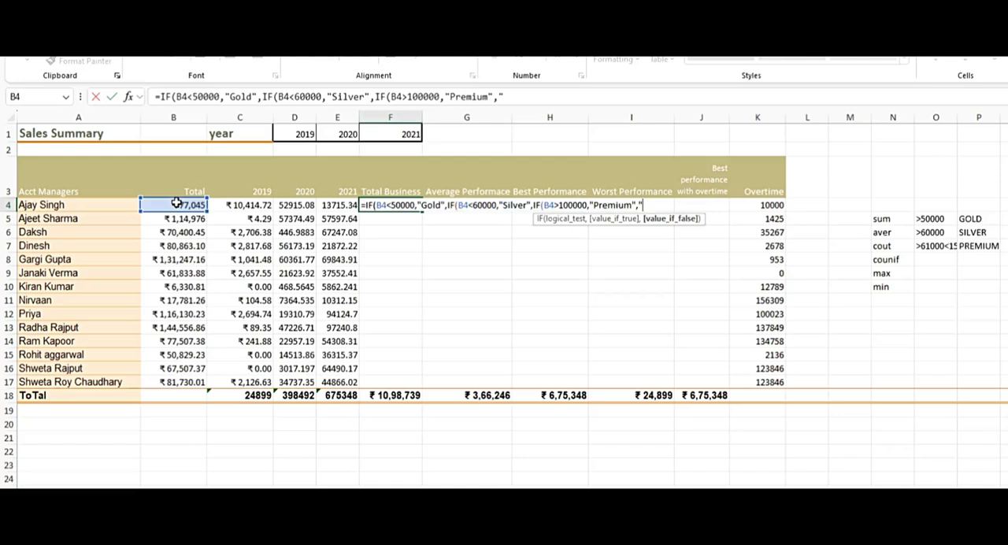
text(NA"))))
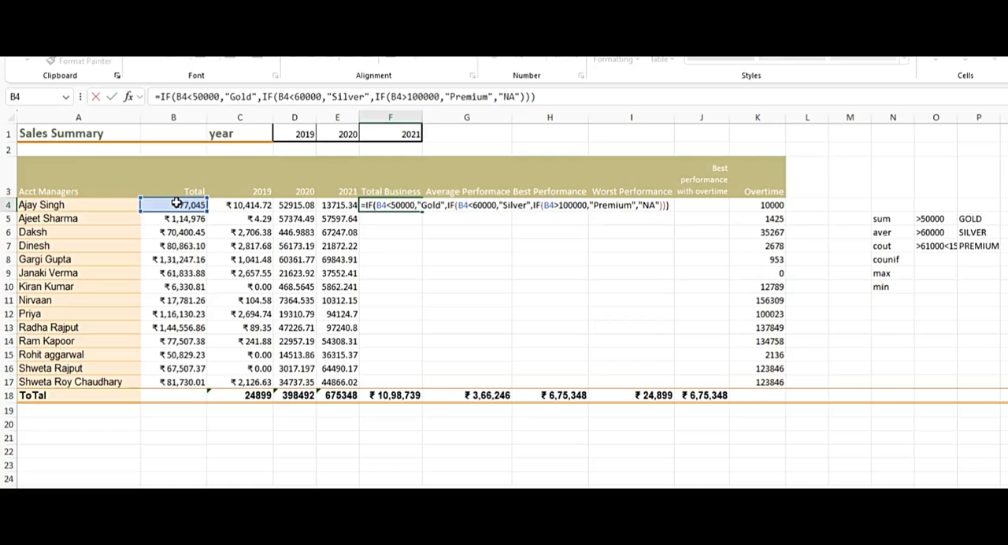
key(Return)
key(Up)
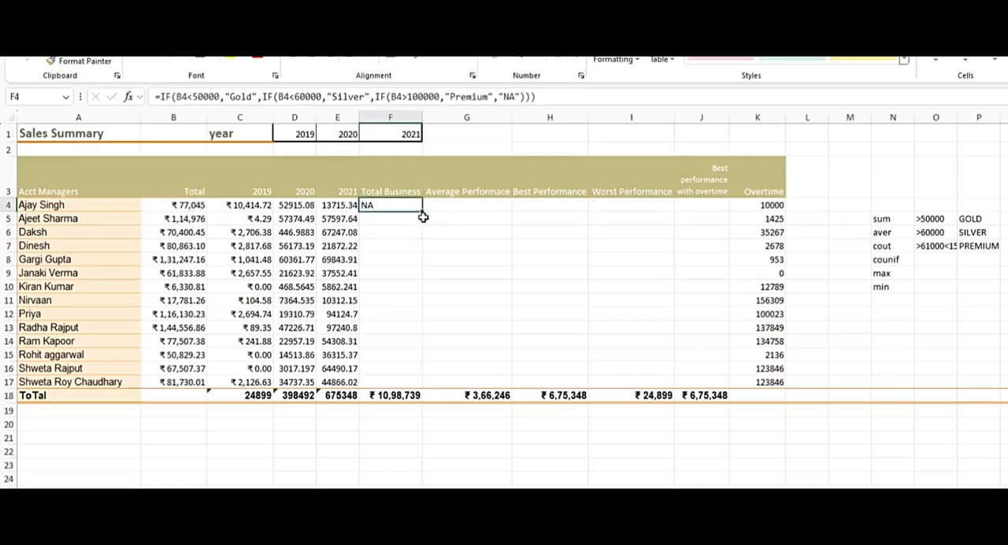
drag(424, 210, 426, 384)
click(490, 286)
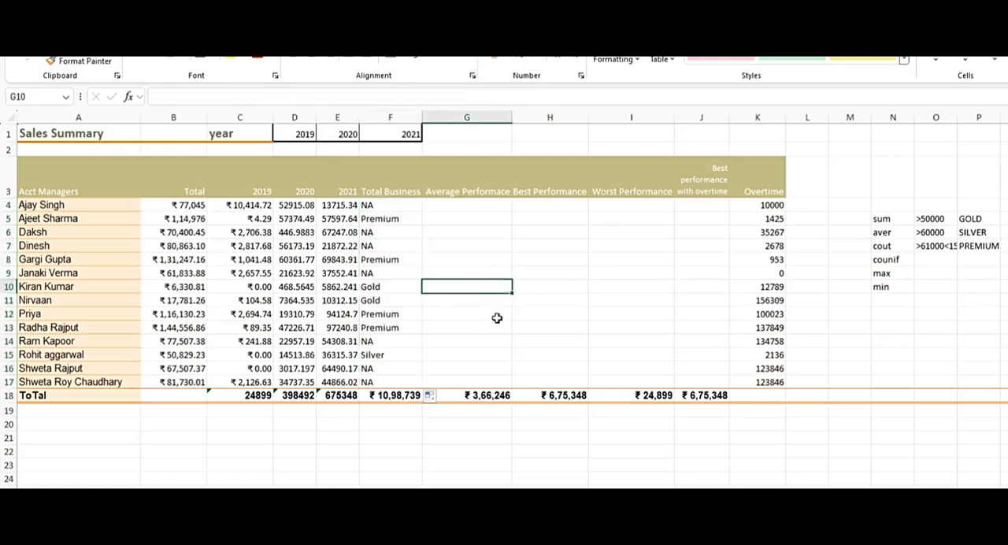
Check the nested IF formulas in F4, F15, F13 and F5, comparing F15's category with the total in B15.
click(400, 205)
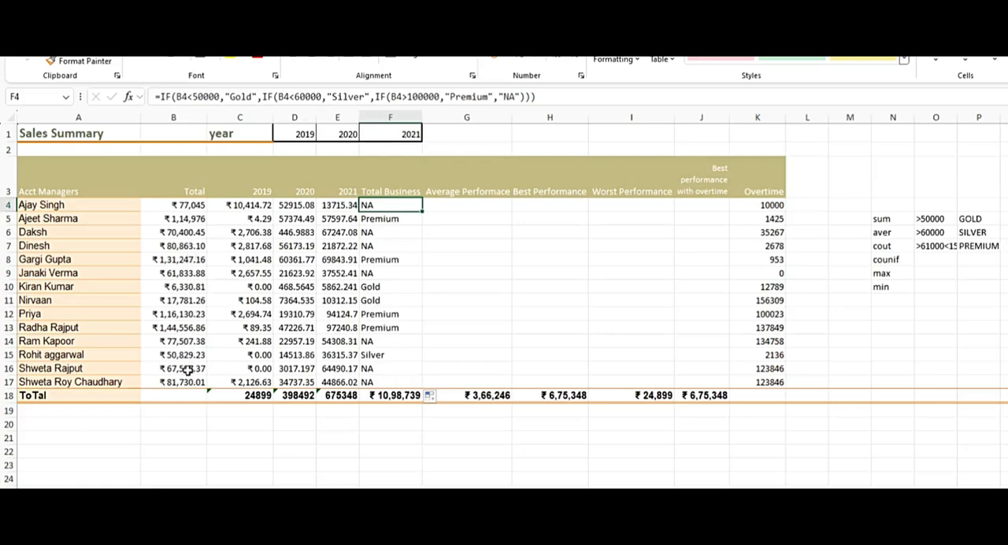
click(386, 355)
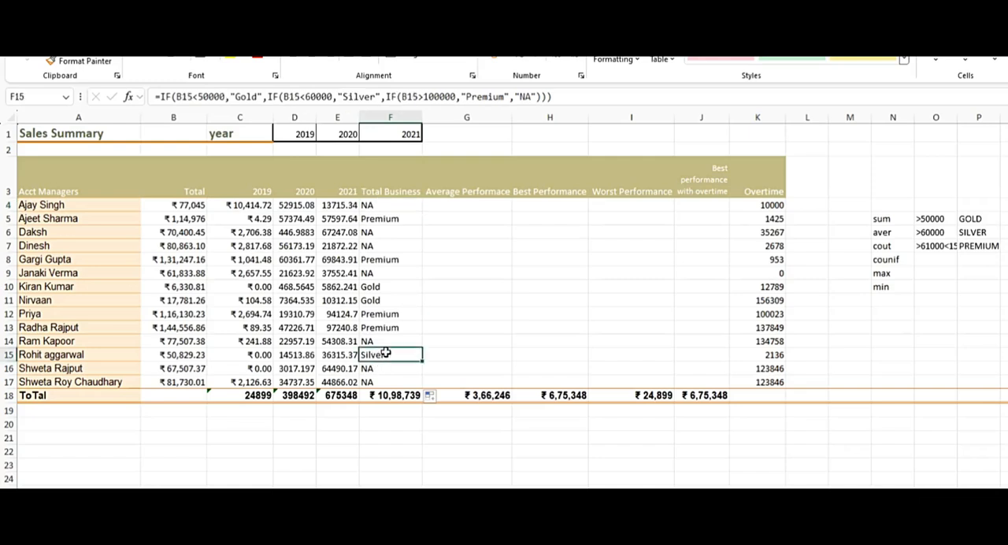
click(189, 359)
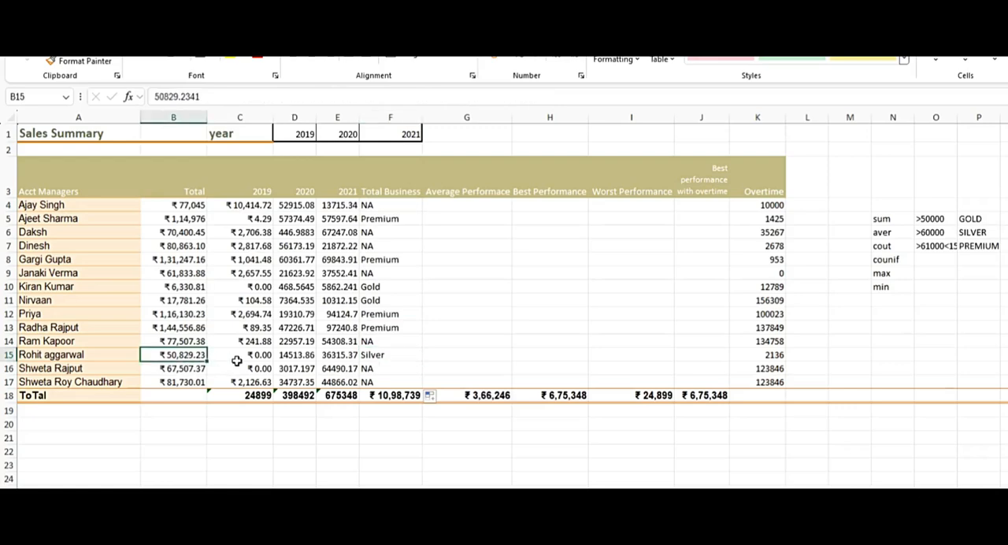
click(390, 356)
click(398, 330)
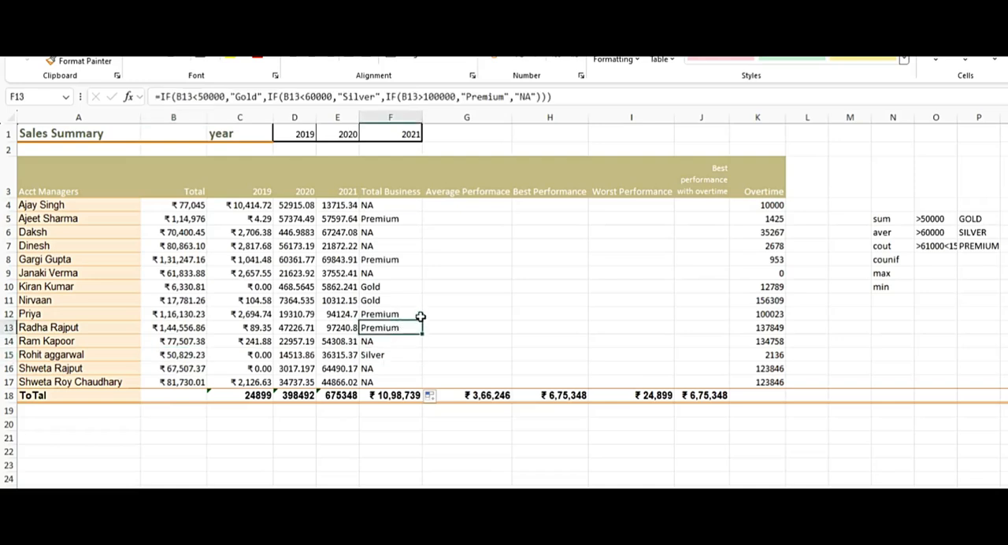
click(380, 221)
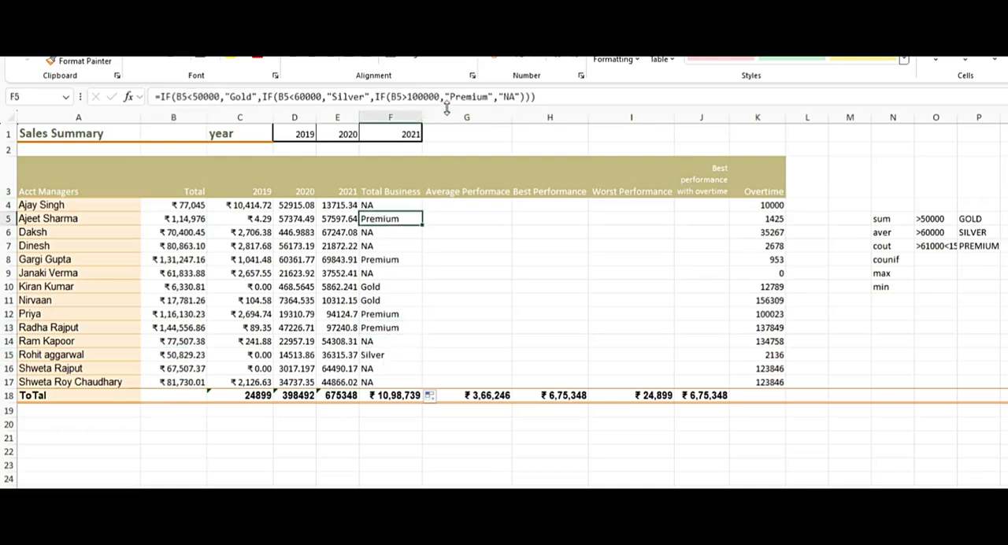